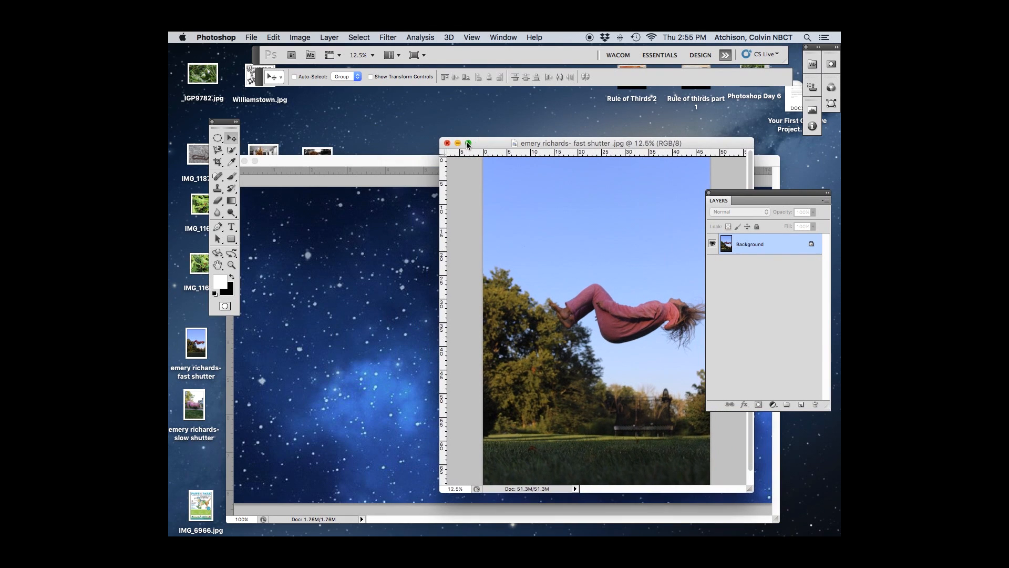
Step: Arrange the two image windows so the fast shutter photo sits in front of stars.jpg
left_click(362, 162)
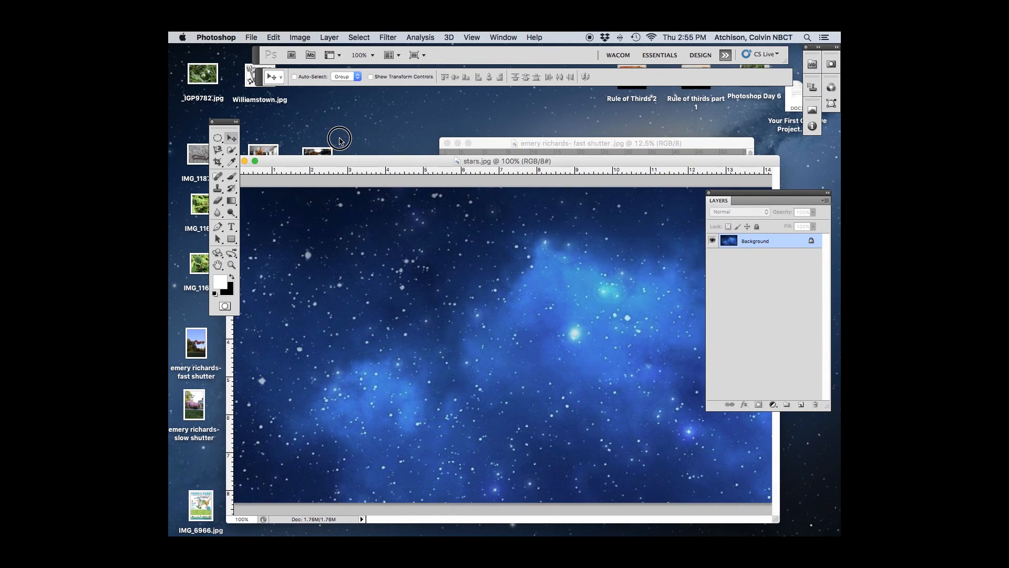
left_click_drag(355, 162, 364, 153)
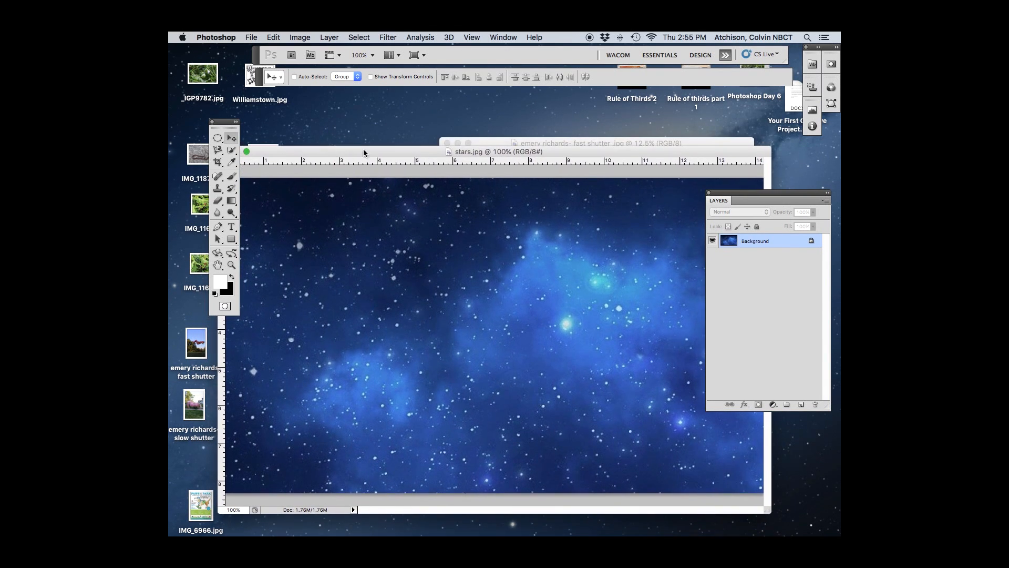
left_click(489, 144)
left_click_drag(484, 138, 389, 112)
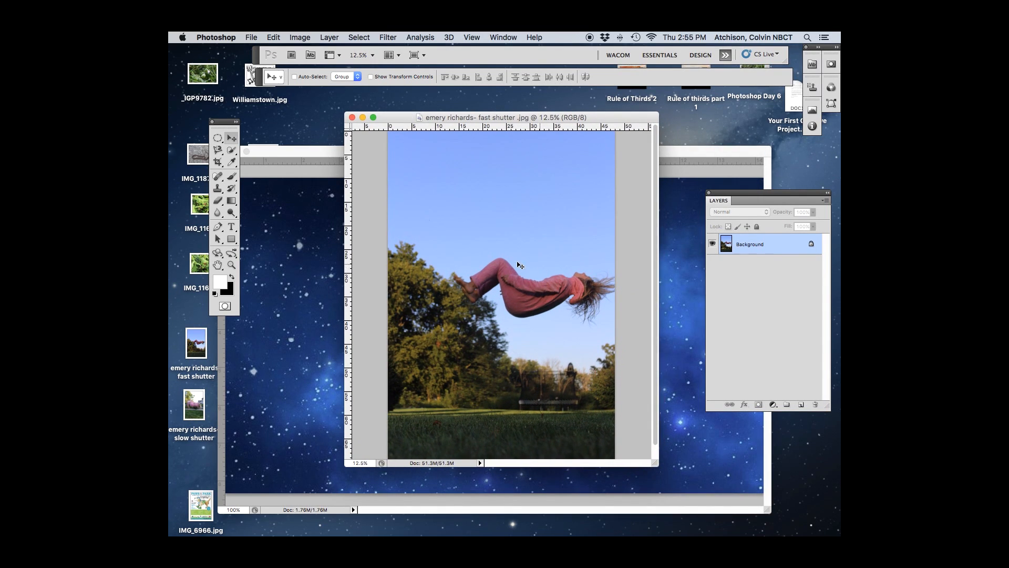
left_click_drag(396, 117, 415, 130)
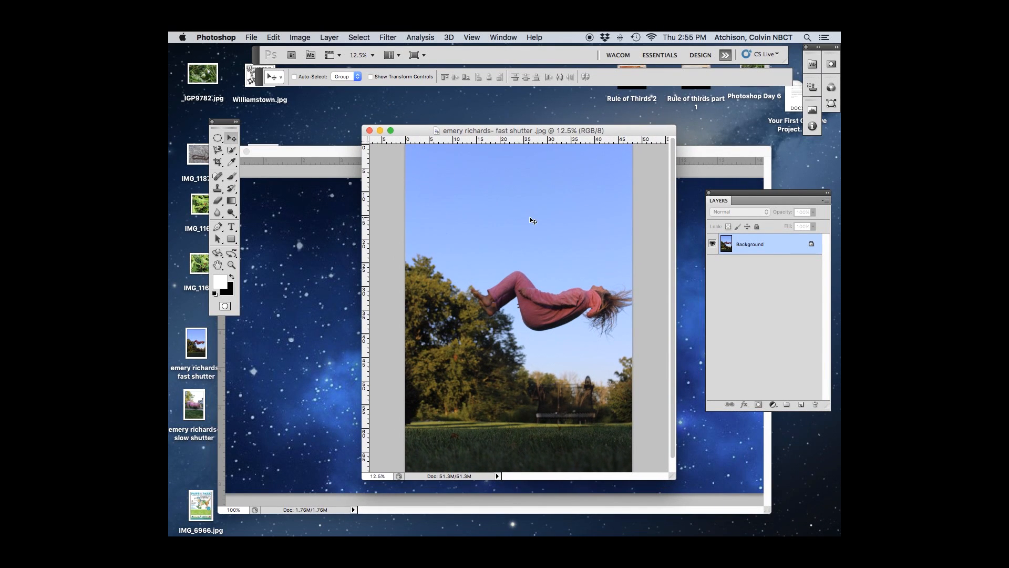
left_click_drag(416, 131, 455, 136)
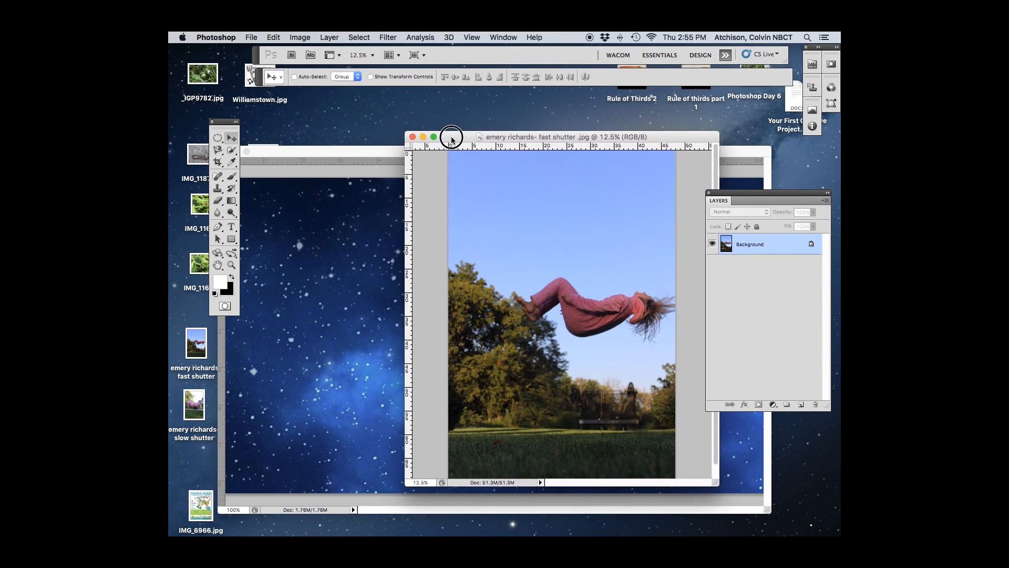
left_click(336, 152)
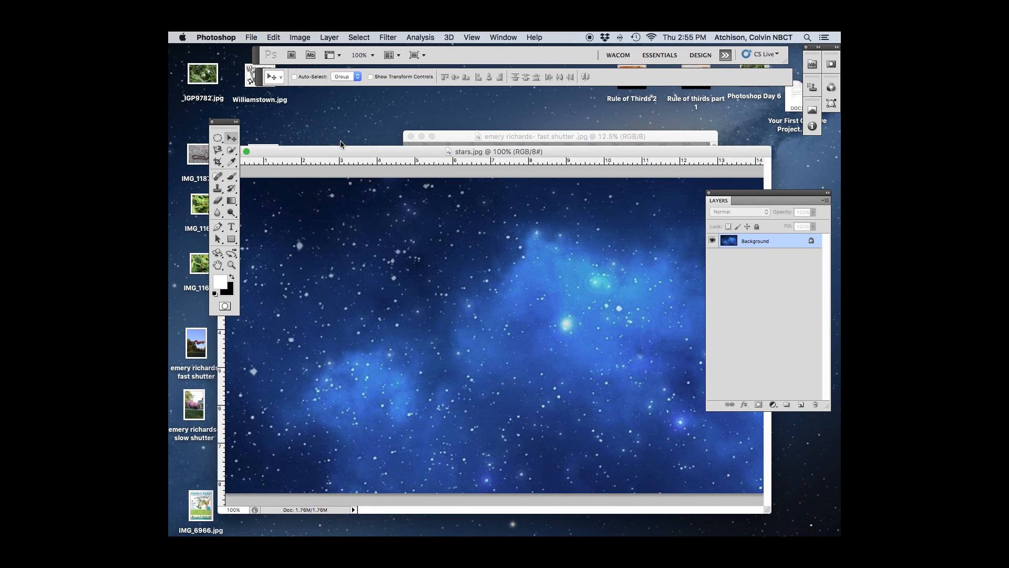
mouse_move(334, 152)
left_mouse_down()
mouse_move(339, 242)
mouse_move(358, 270)
mouse_move(340, 173)
mouse_move(355, 205)
mouse_move(352, 152)
left_mouse_up()
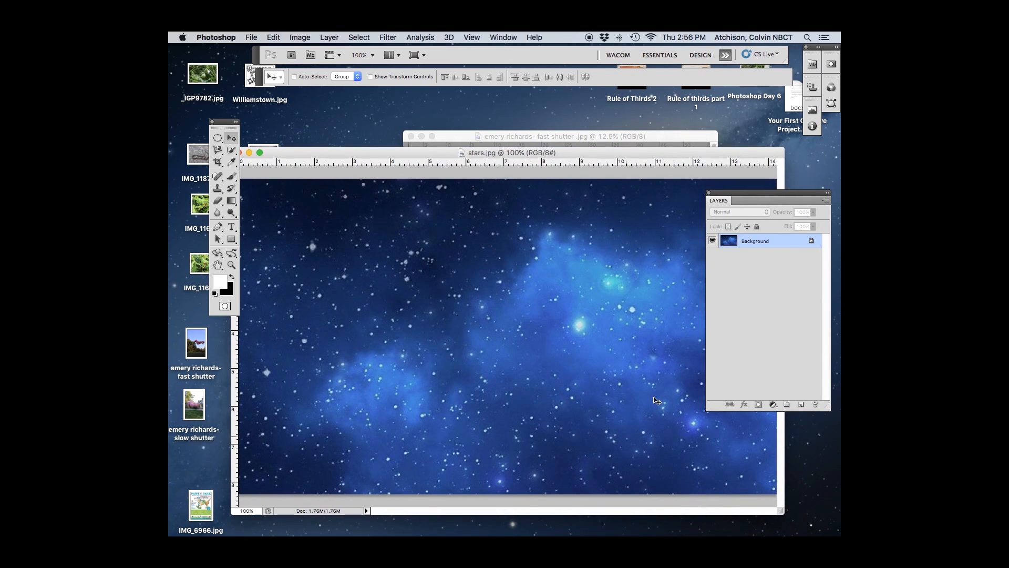
left_click(451, 138)
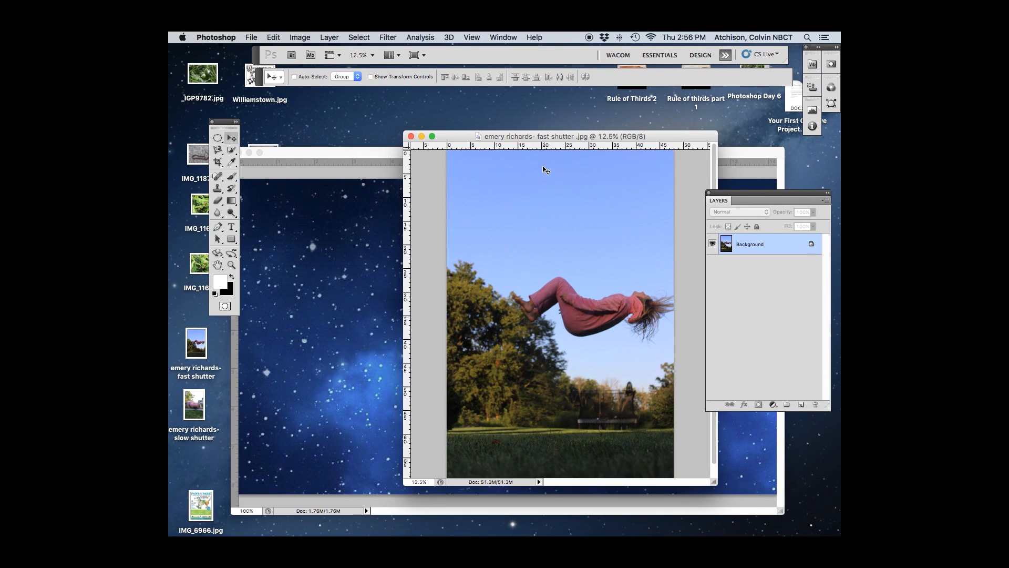
left_click_drag(472, 140, 420, 134)
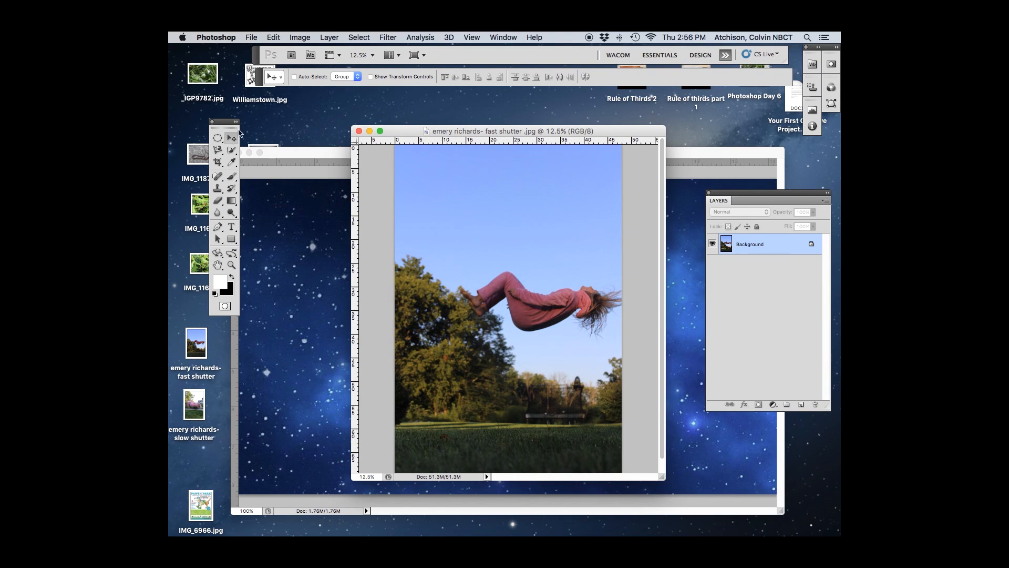
Step: Select the floating girl with a loose freehand Lasso outline using a 25 px feather
left_click(220, 151)
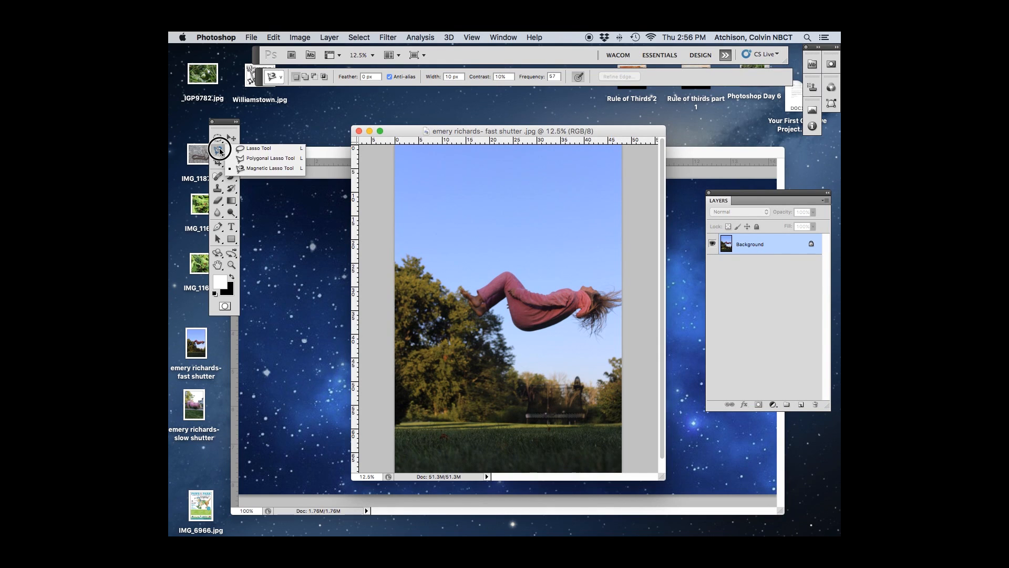
left_click(256, 149)
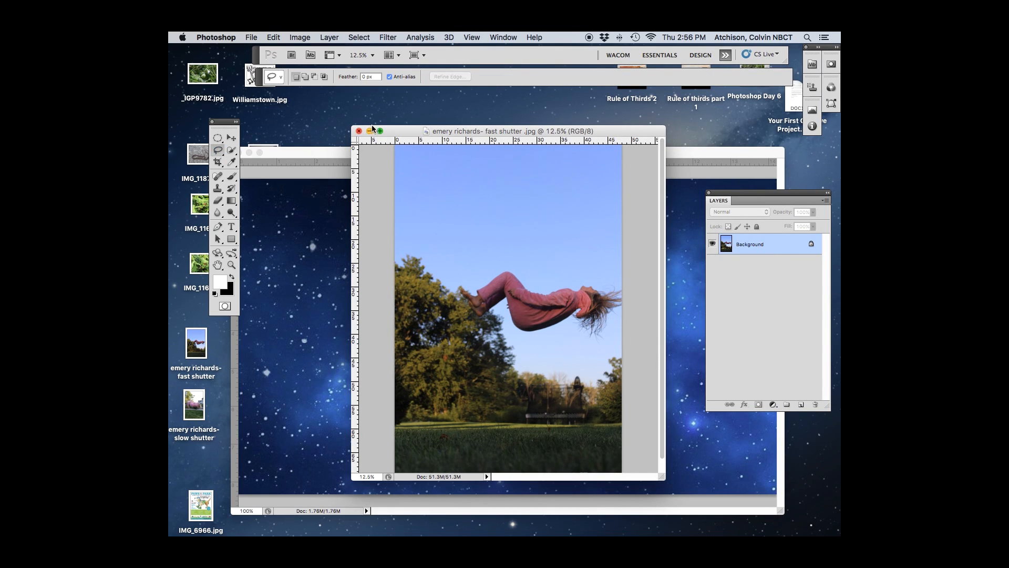
left_click(367, 76)
type("25")
mouse_move(531, 285)
left_mouse_down()
mouse_move(456, 284)
mouse_move(464, 319)
mouse_move(484, 328)
mouse_move(499, 308)
mouse_move(507, 329)
mouse_move(554, 334)
mouse_move(576, 319)
mouse_move(608, 340)
mouse_move(626, 314)
mouse_move(619, 277)
mouse_move(532, 286)
left_mouse_up()
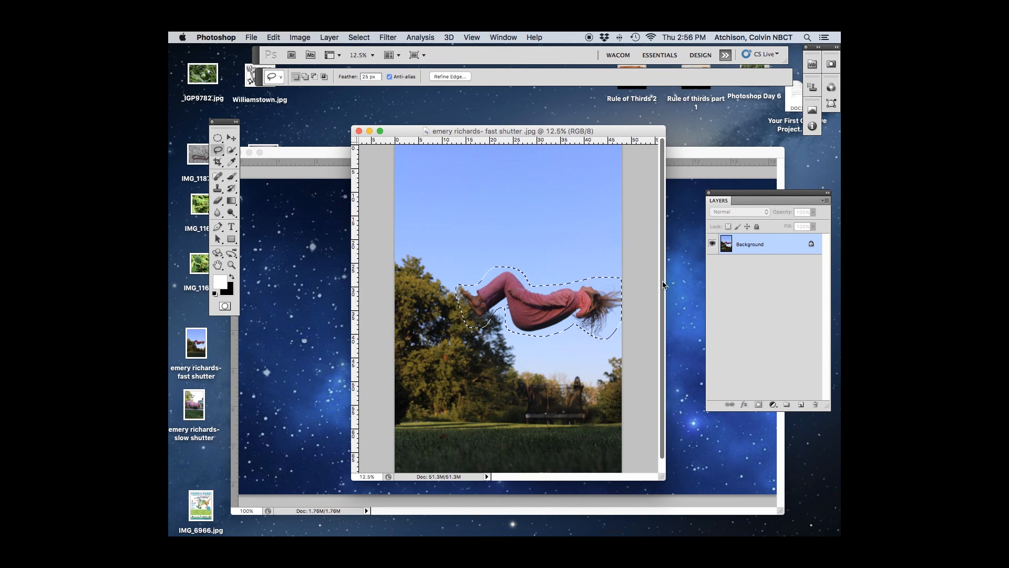
Step: Copy the selected girl to a new layer and hide the Background layer
key("super+j")
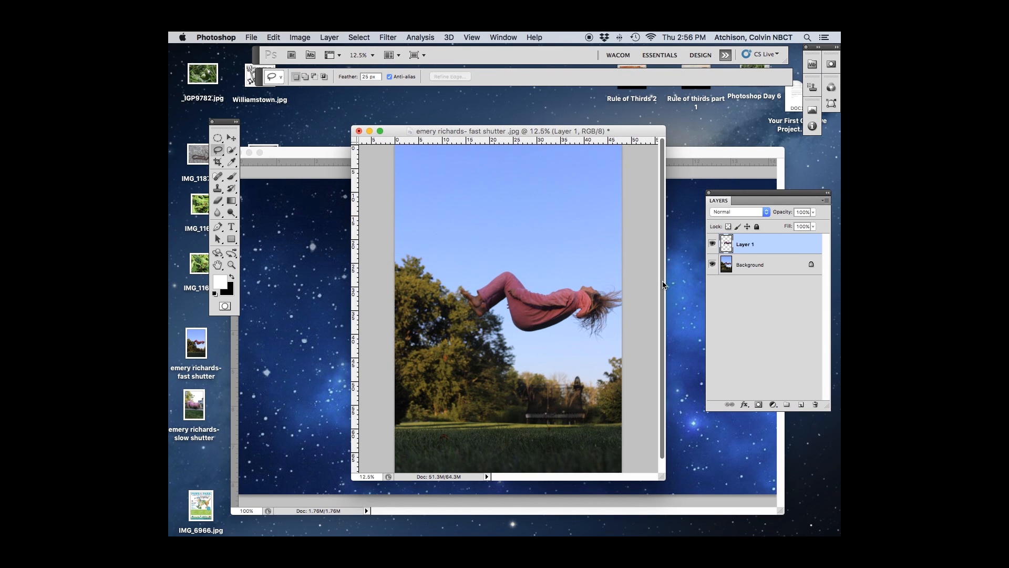
left_click(713, 265)
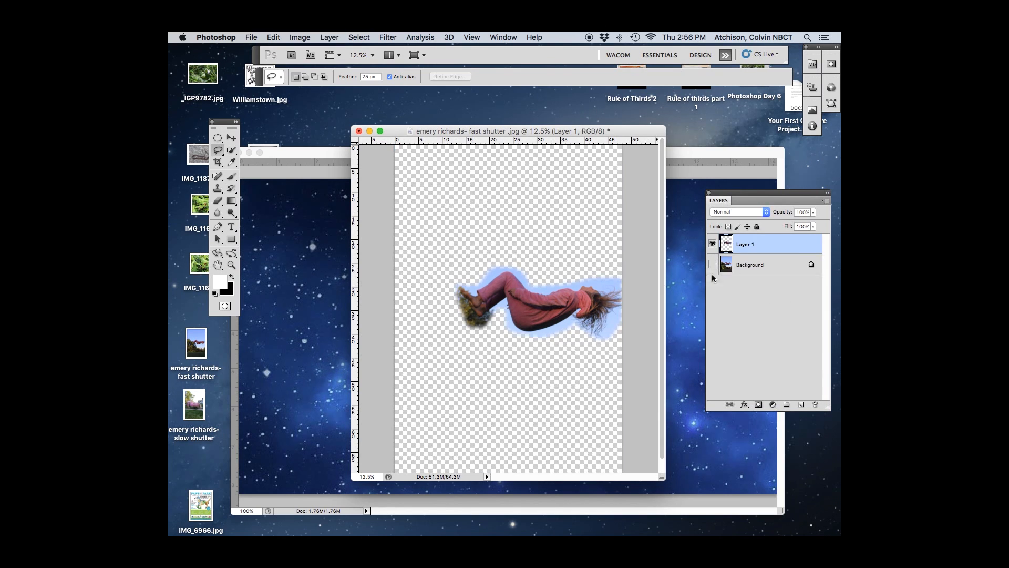
Step: Inspect the soft feathered edges around the cut-out girl up close, ending at 25% zoom
left_click(231, 265)
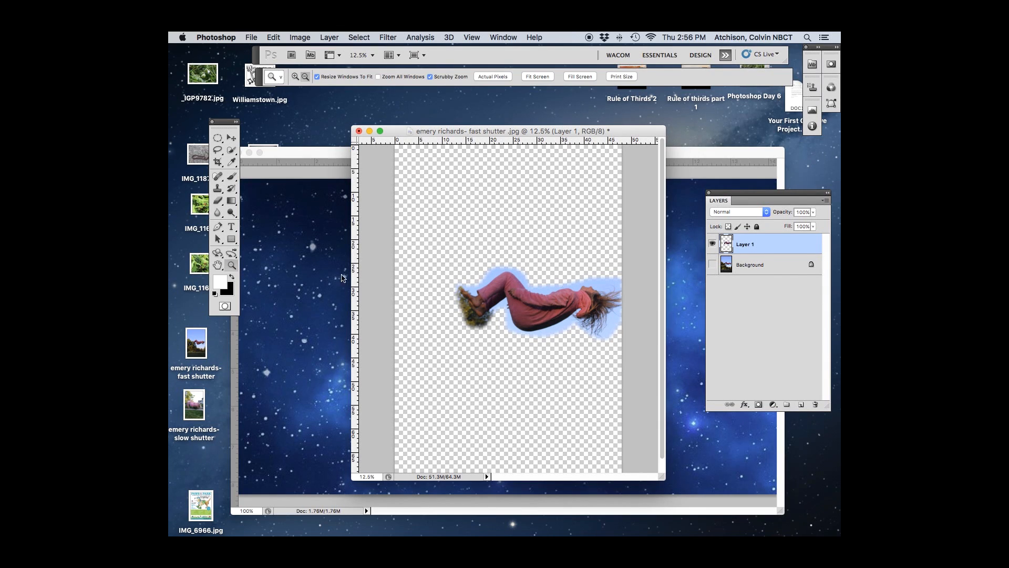
left_click(526, 277)
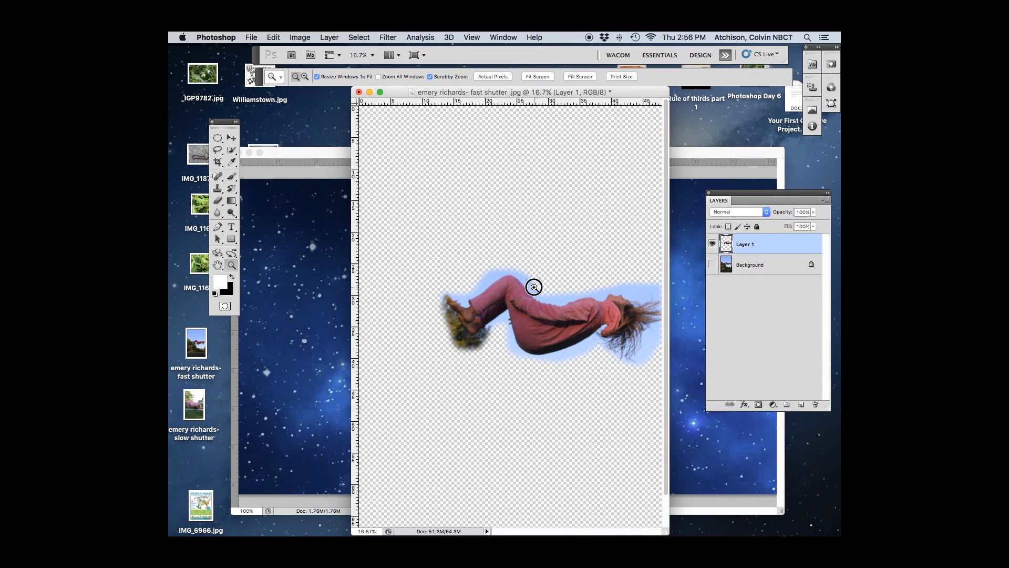
left_click(534, 286)
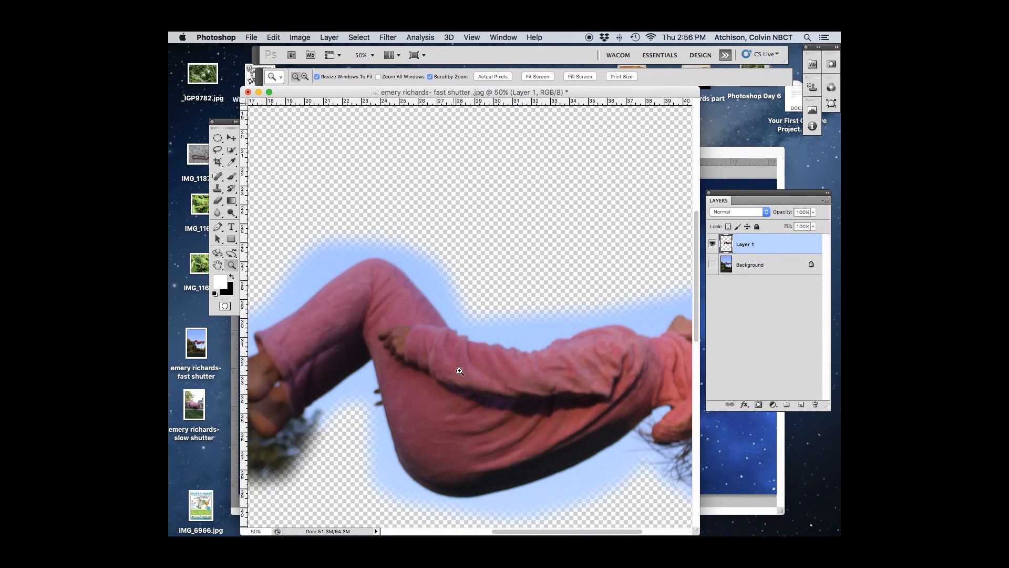
left_click(489, 318)
key("alt")
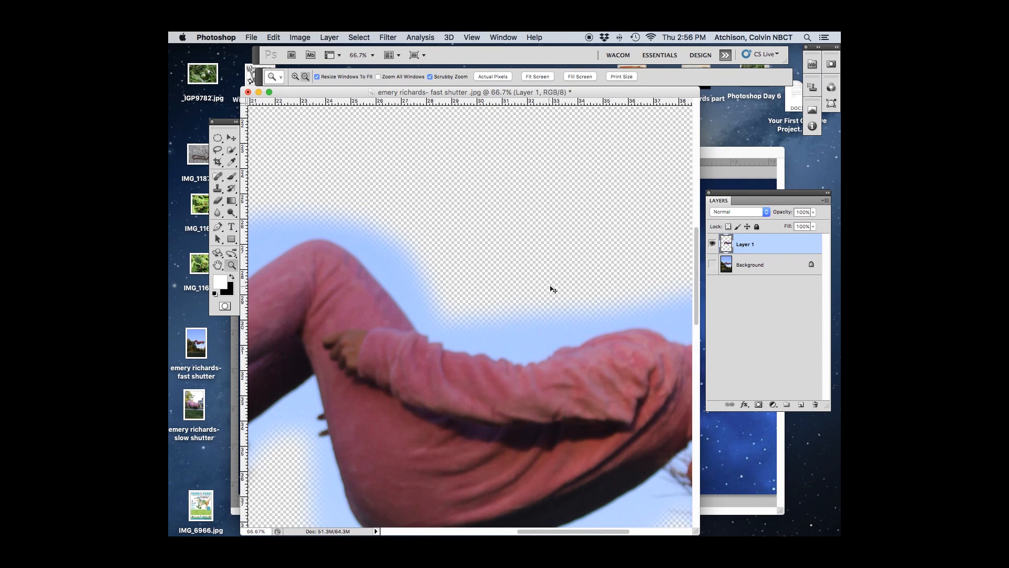
left_click(490, 320, "alt")
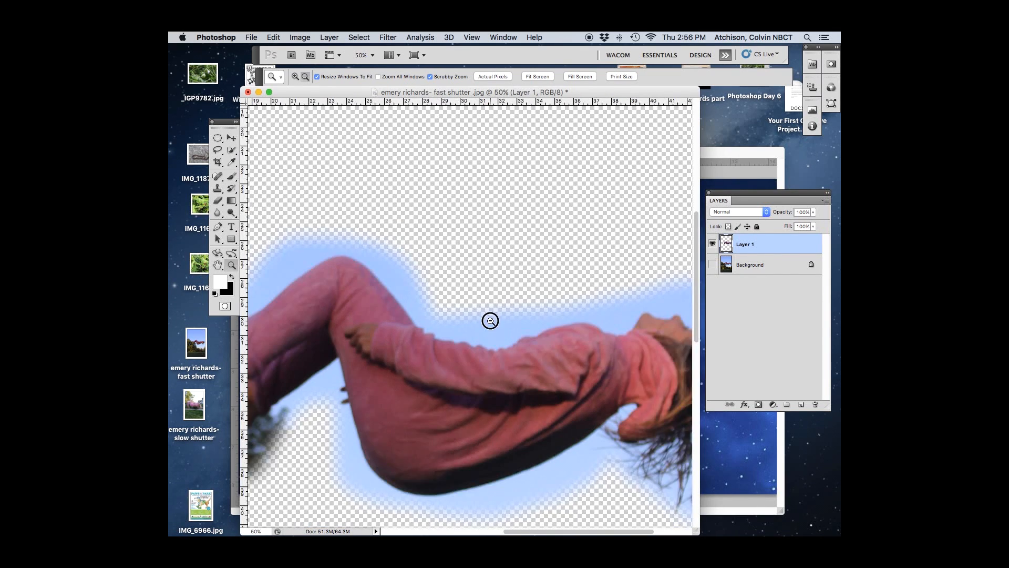
left_click(491, 320, "alt")
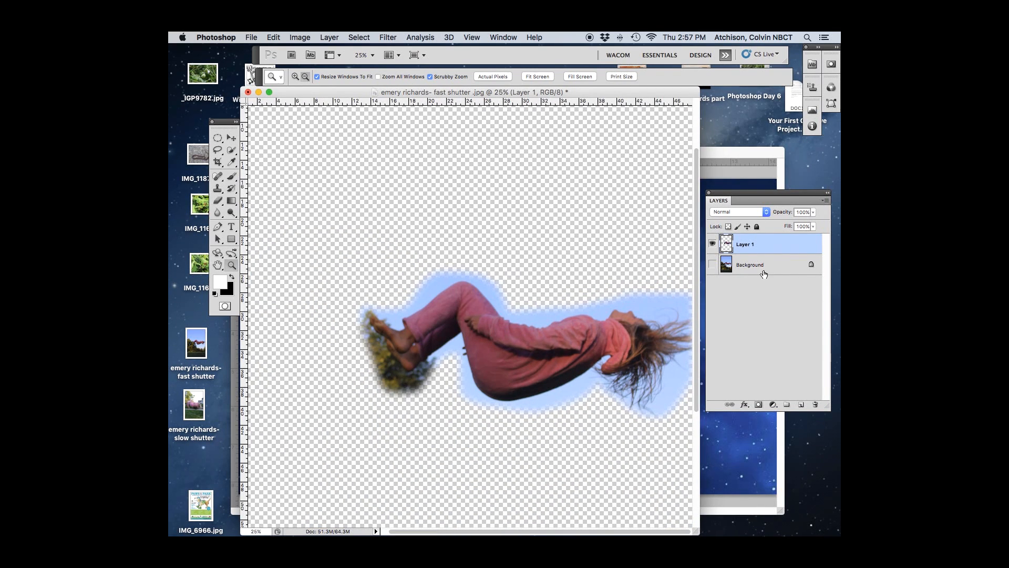
Step: Try placing the cut-out girl's layer into stars.jpg and delete it from that document
left_click_drag(582, 96, 614, 310)
left_click_drag(776, 246, 574, 288)
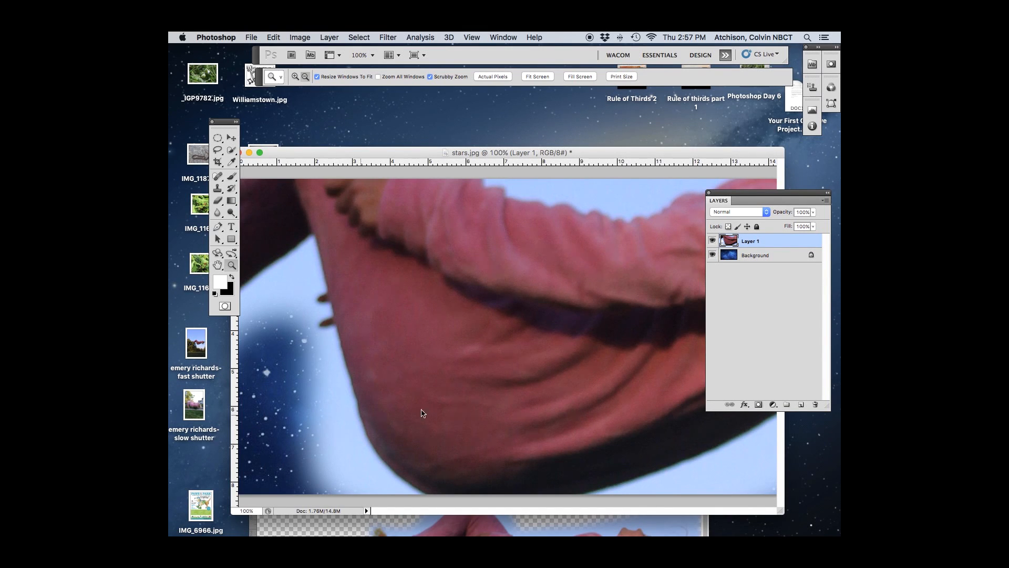
left_click_drag(770, 241, 815, 404)
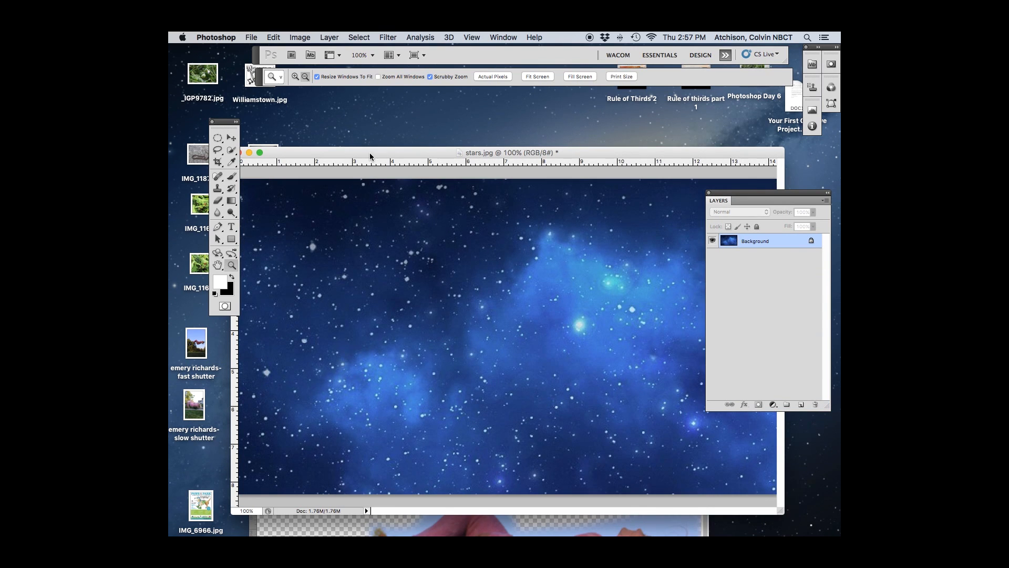
Step: Check the pixel dimensions, document size and resolution of stars.jpg without changing them
left_click_drag(371, 156, 366, 148)
left_click(297, 37)
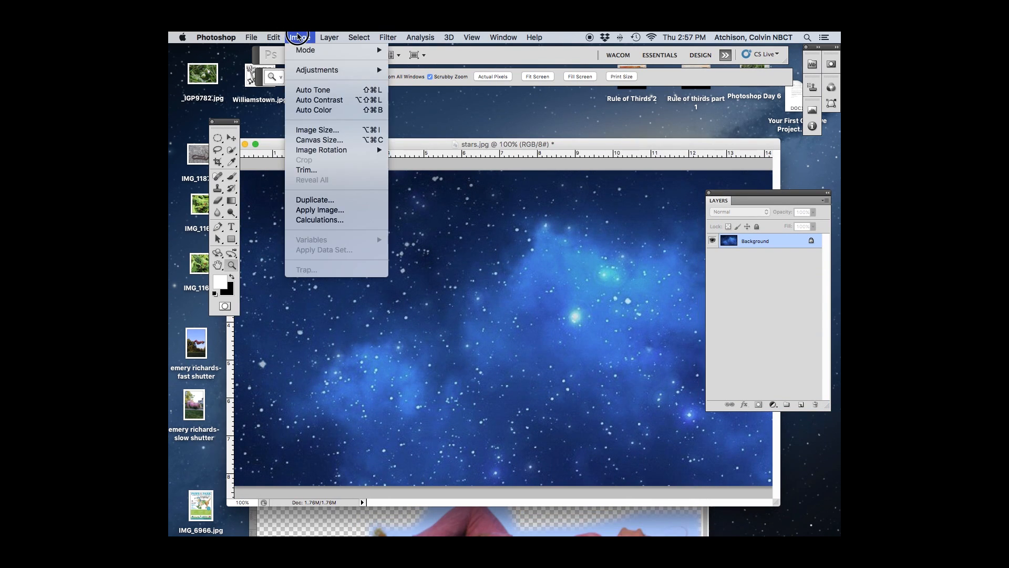
left_click(308, 130)
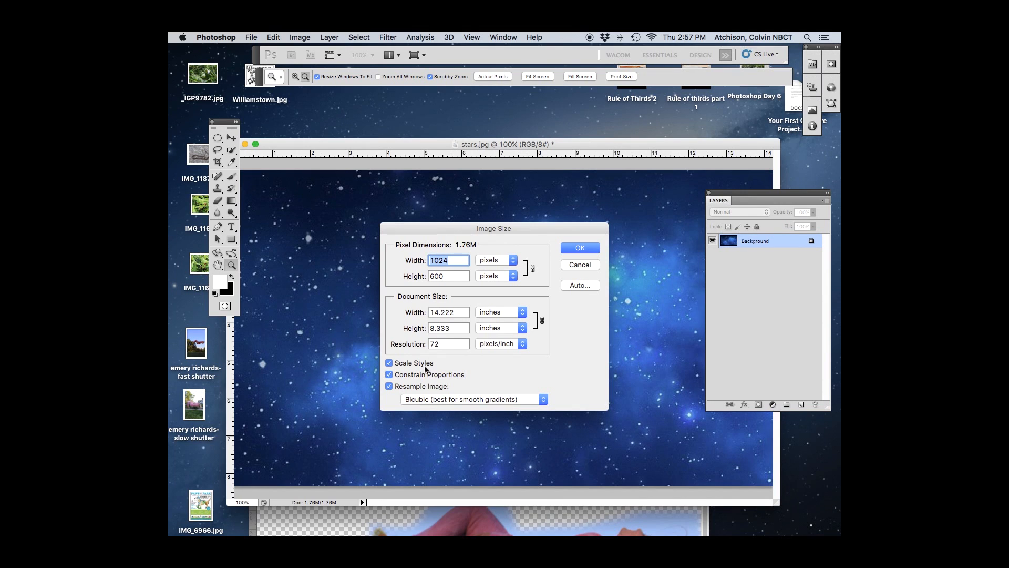
left_click(354, 525)
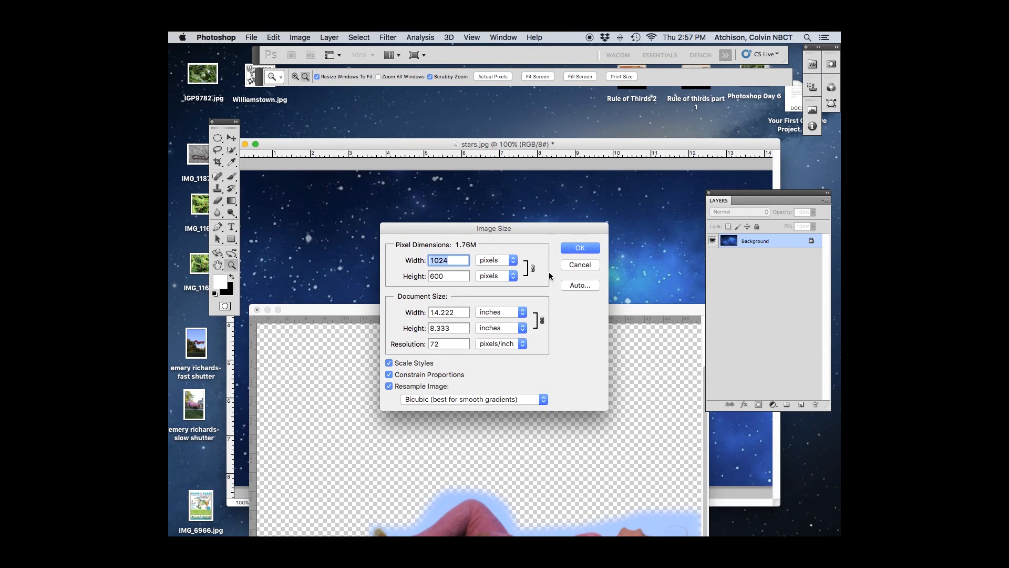
left_click(580, 265)
Step: Check the image size and resolution of the fast shutter photo for comparison, leaving them unchanged
left_click(352, 525)
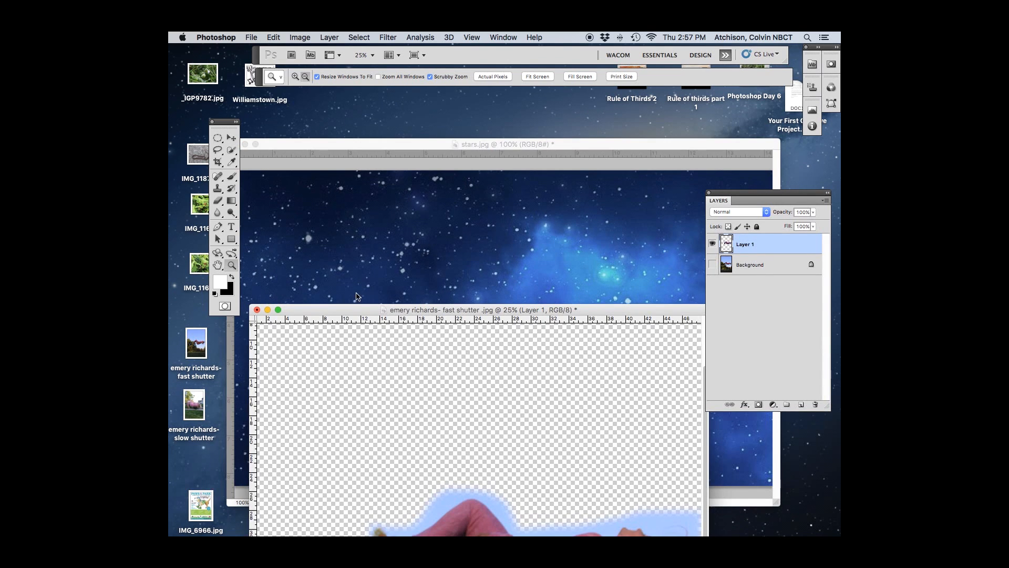
left_click_drag(354, 314, 352, 117)
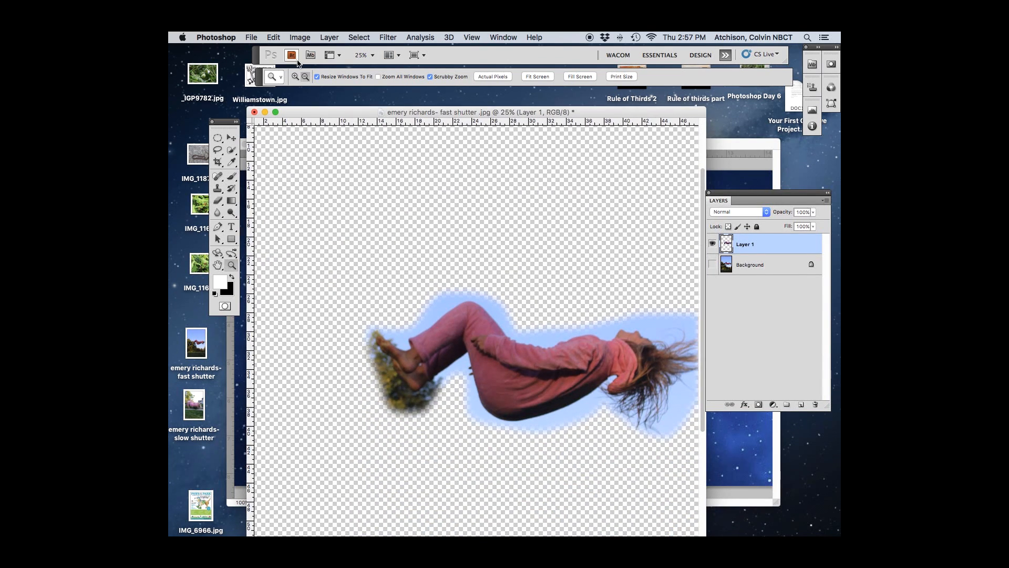
left_click(253, 38)
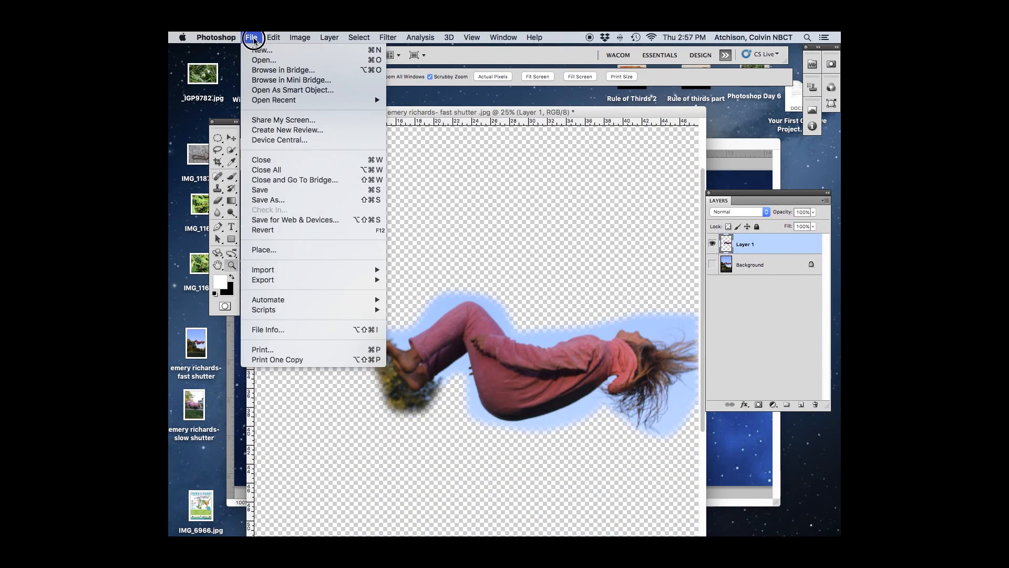
mouse_move(299, 38)
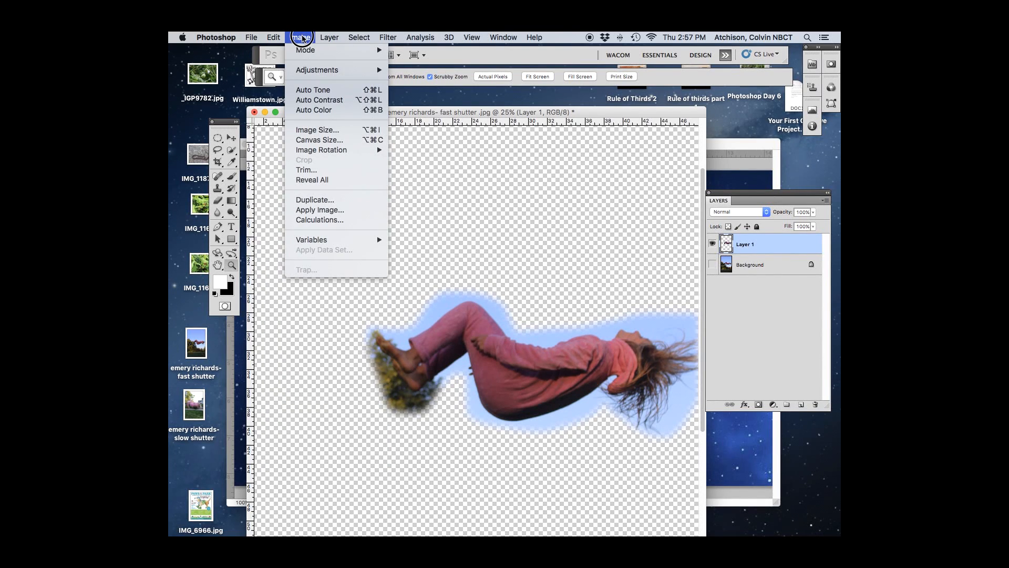
left_click(316, 129)
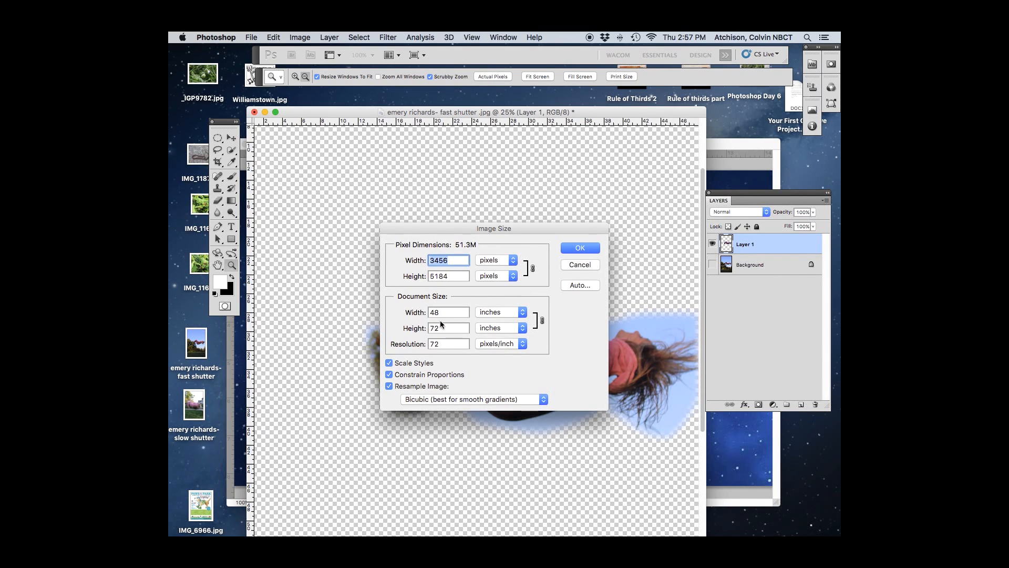
left_click(569, 265)
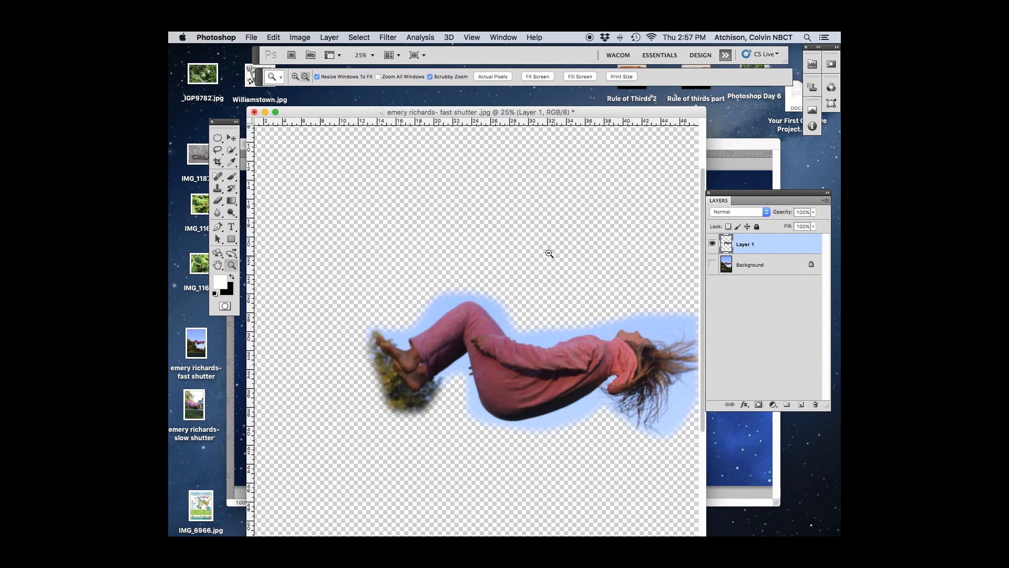
Step: Return to stars.jpg and review its image size settings again, leaving them unchanged
left_click_drag(389, 117, 394, 392)
left_click(362, 267)
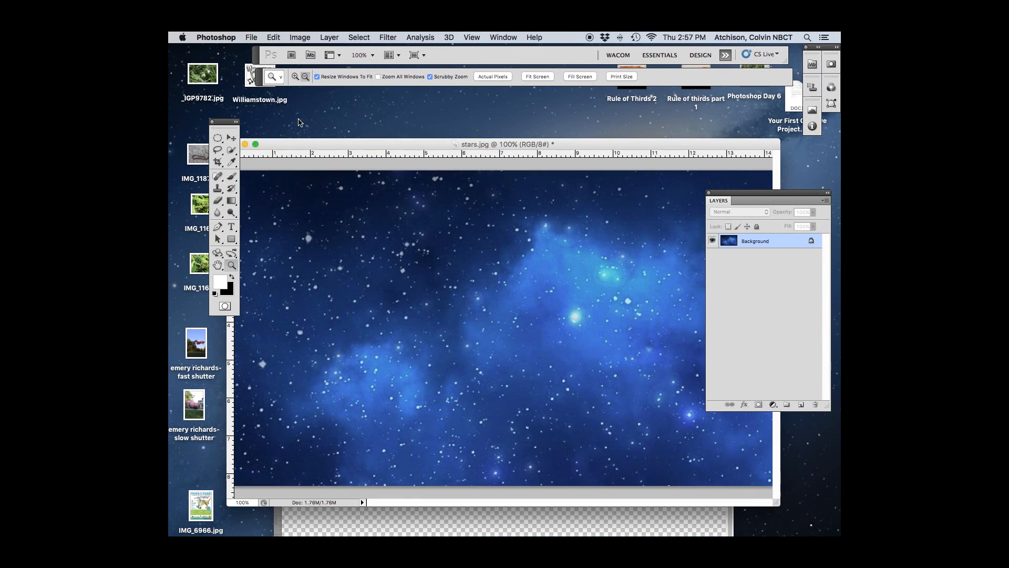
left_click(254, 38)
left_click(297, 38)
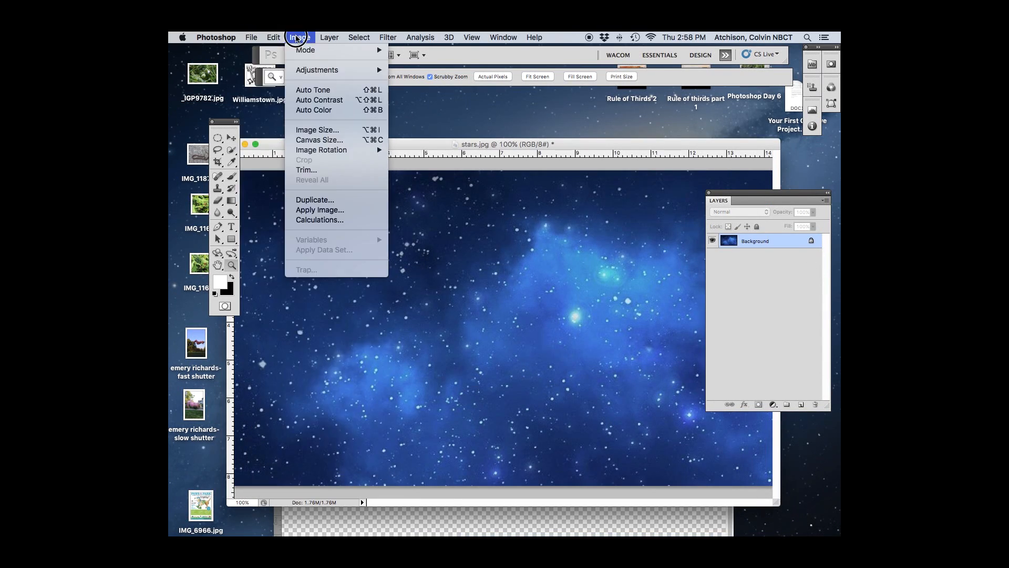
left_click(309, 130)
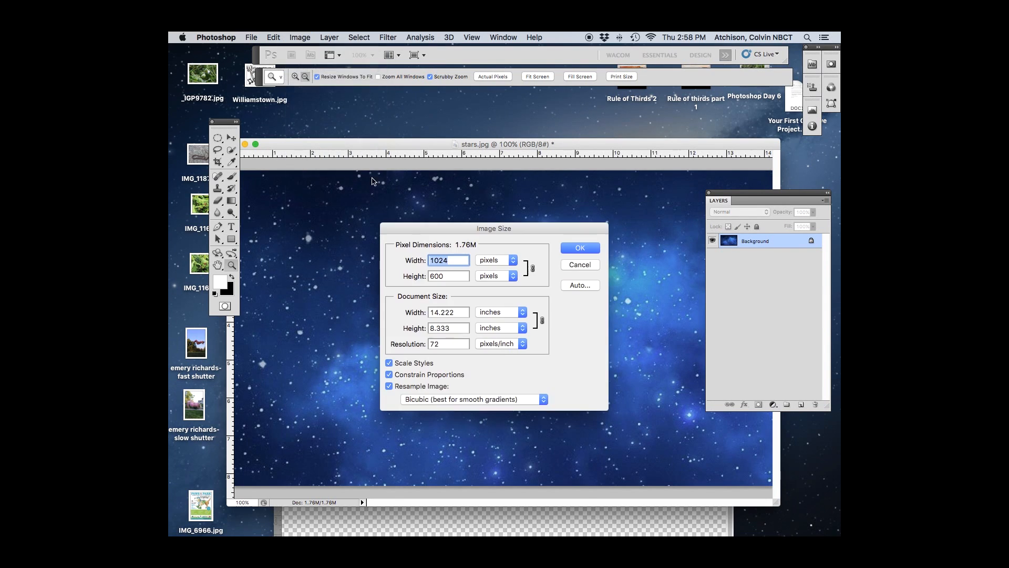
left_click(578, 526)
left_click(578, 266)
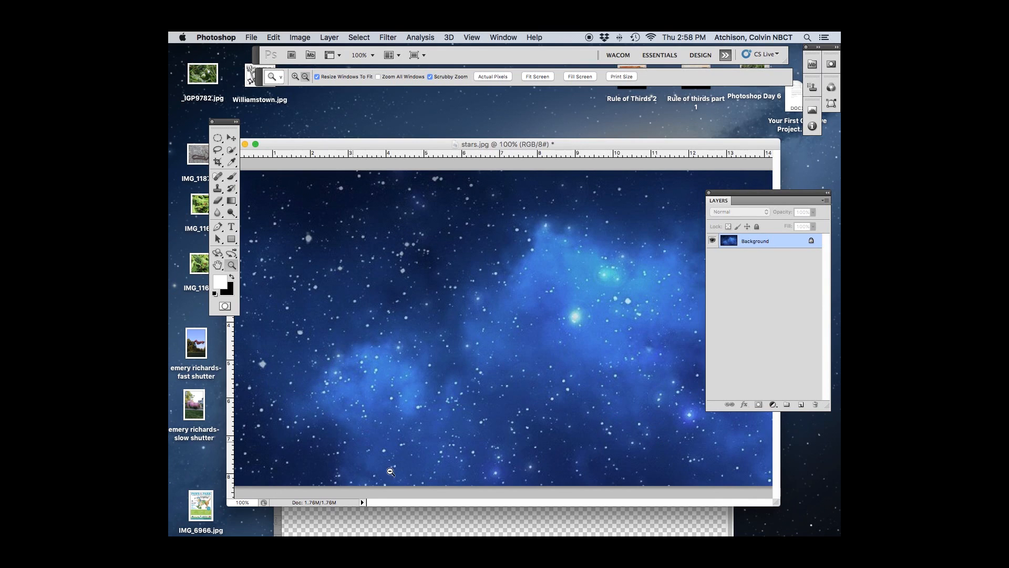
Step: Set the fast shutter photo's document width to 14 inches with image resampling turned off
left_click(424, 518)
left_click_drag(391, 399, 367, 151)
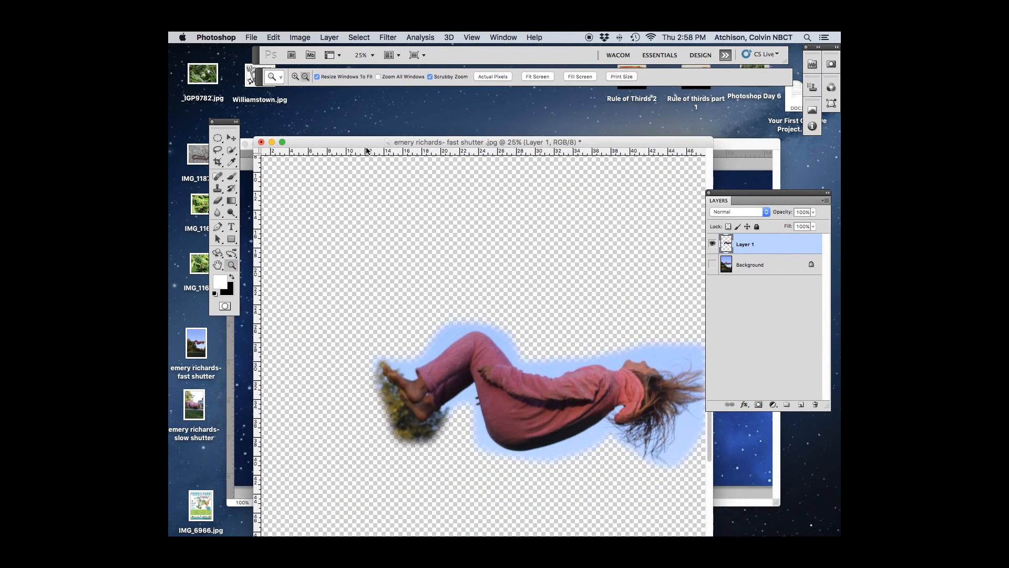
left_click(253, 38)
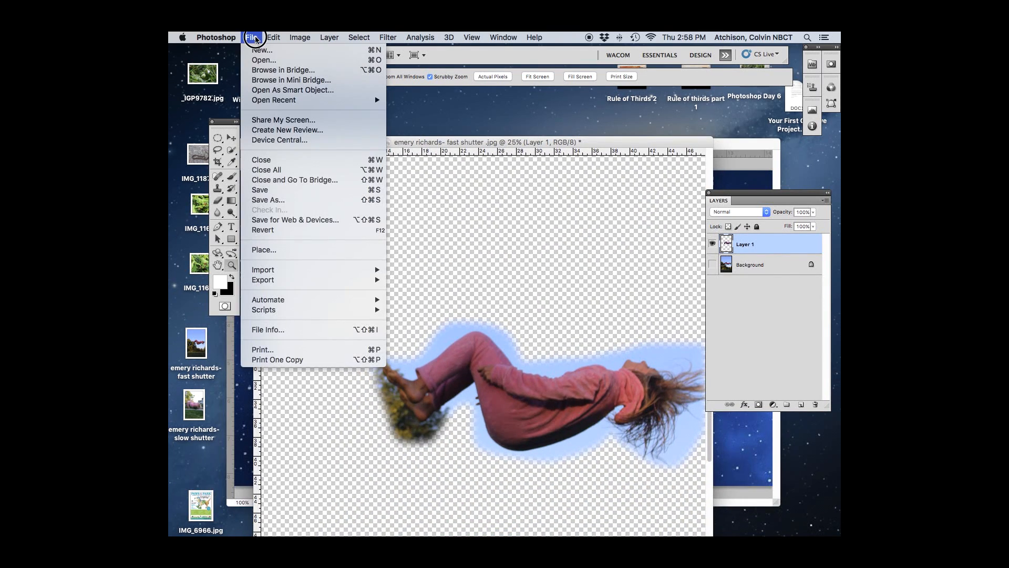
mouse_move(301, 38)
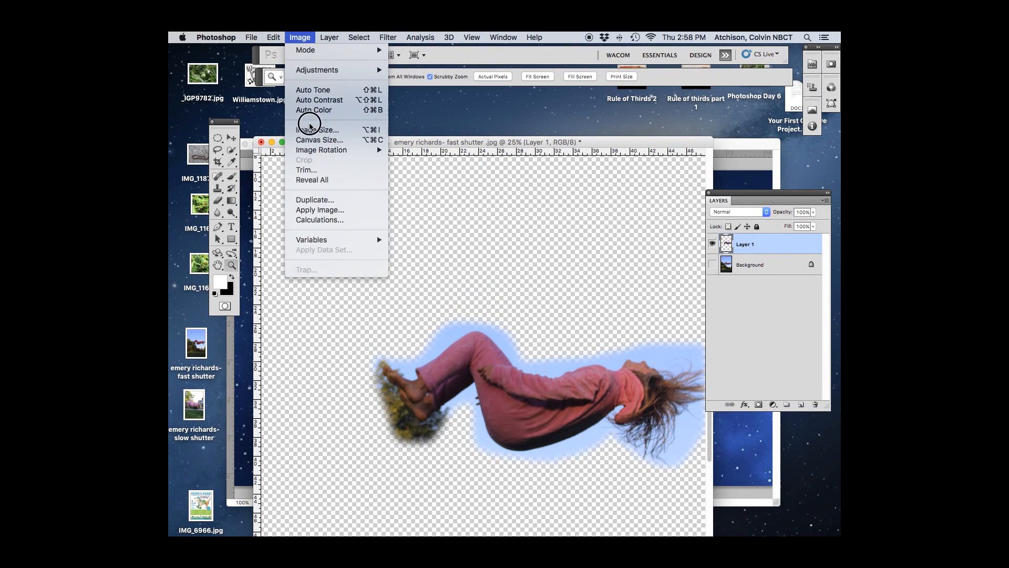
left_click(314, 132)
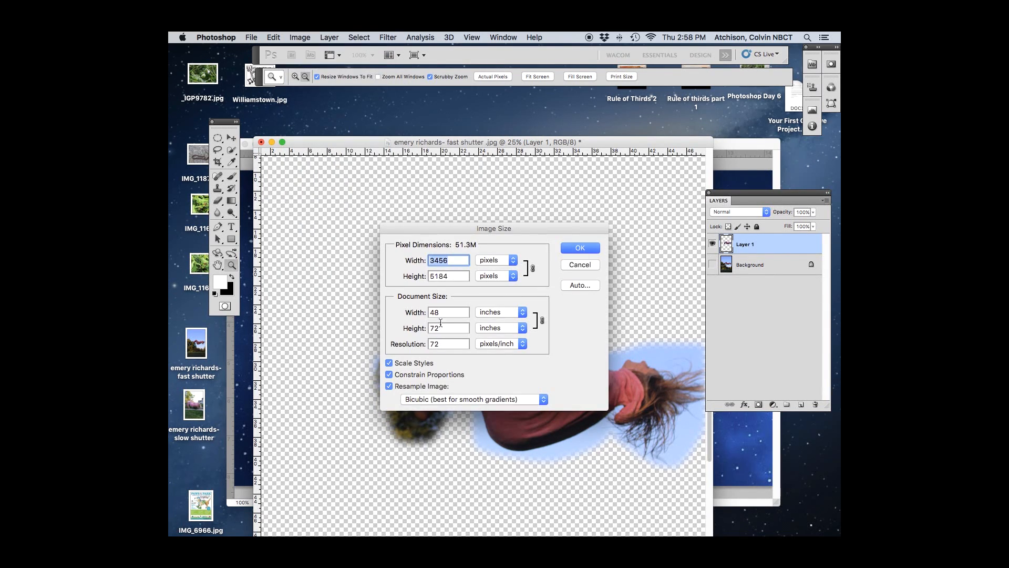
left_click(450, 314)
type("14")
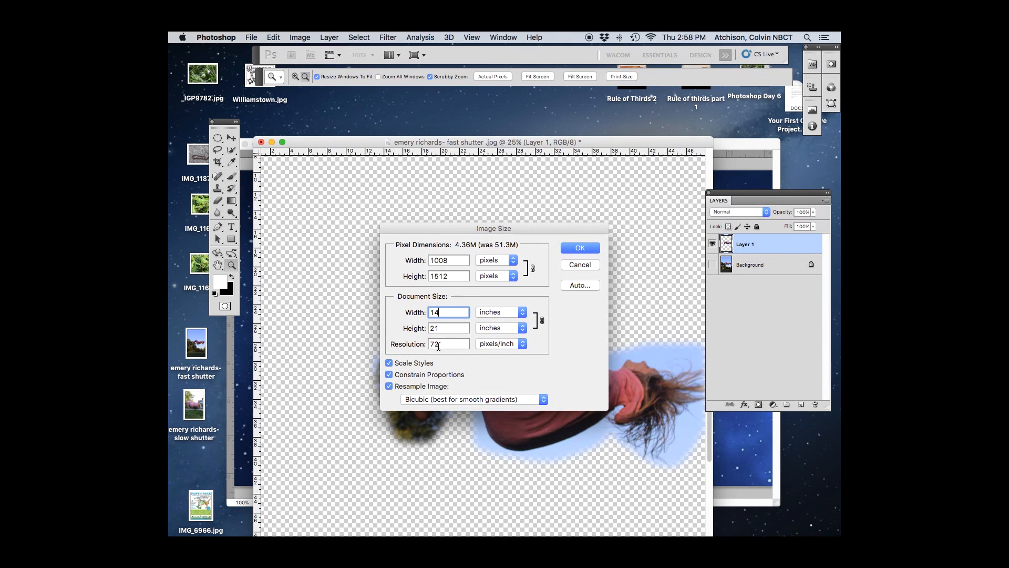
left_click(389, 386)
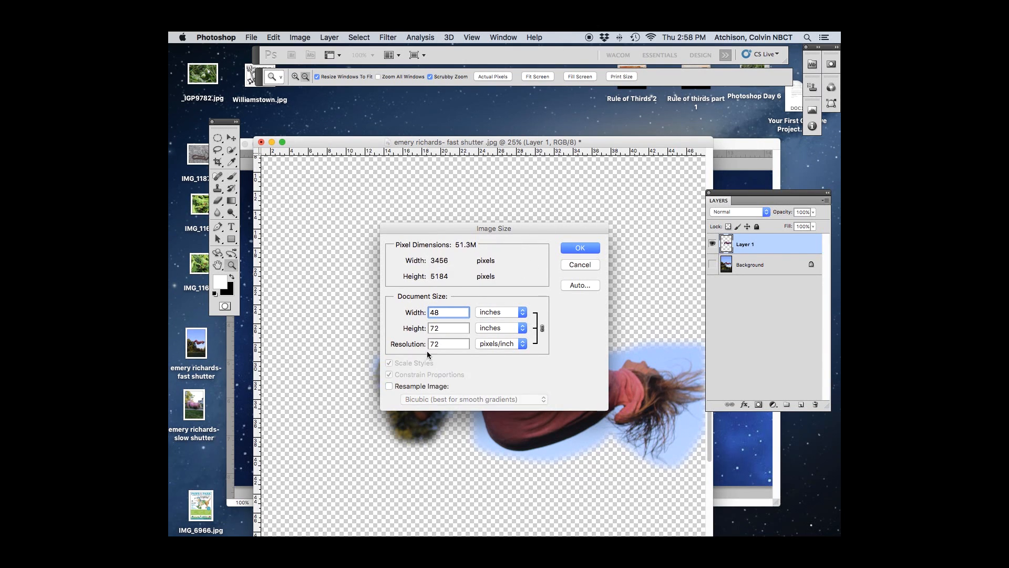
key("BackSpace")
key("BackSpace")
type("14")
left_click(592, 250)
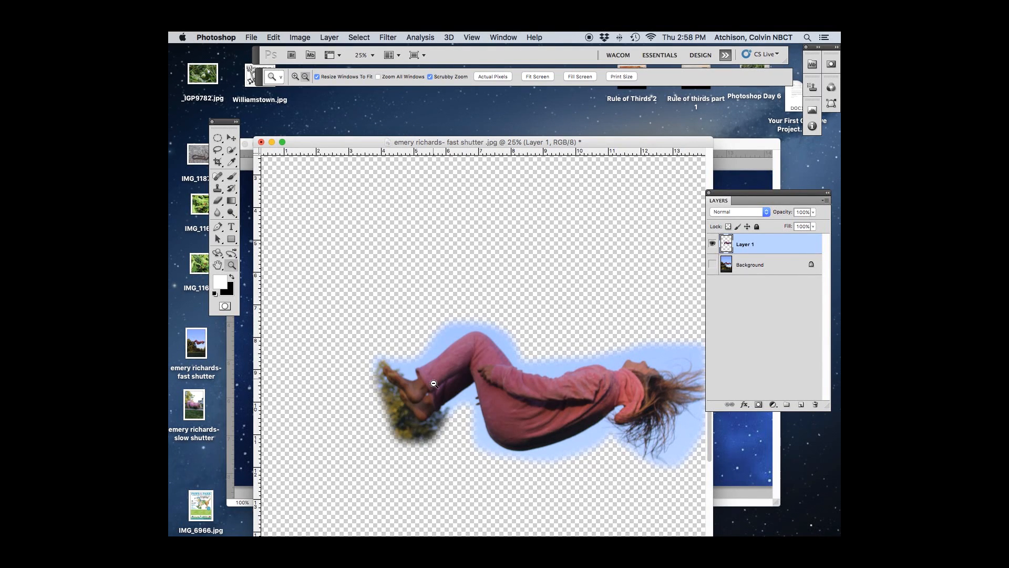
Step: Move the fast shutter photo's window out of the way and copy the girl's Layer 1 into stars.jpg
left_click_drag(601, 153, 600, 223)
left_click_drag(629, 143, 622, 424)
left_click_drag(790, 250, 531, 355)
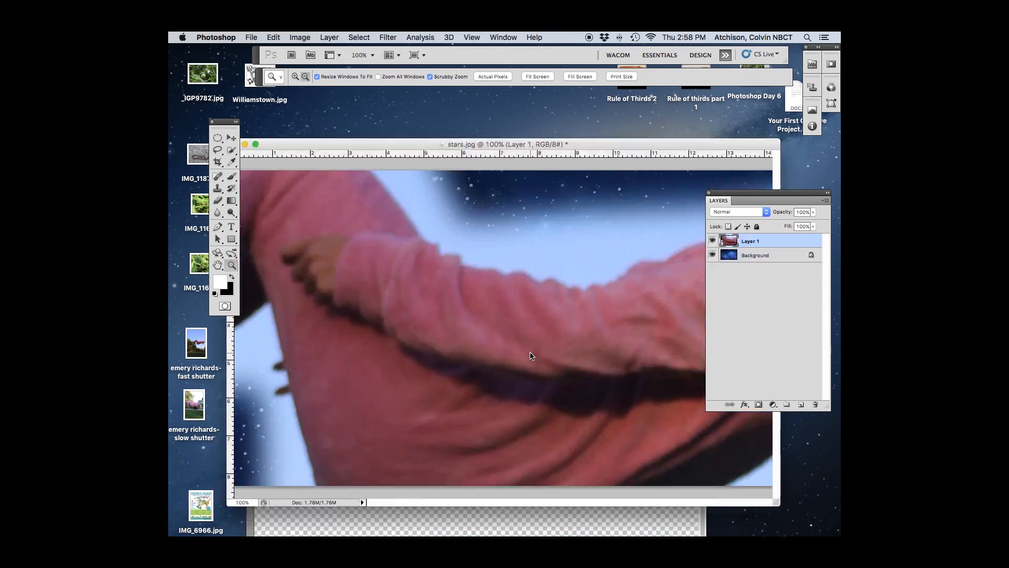
Step: Scale the girl's layer proportionally to about 15% with Free Transform and place it slightly right of the star image's centre
left_click(485, 358, "alt")
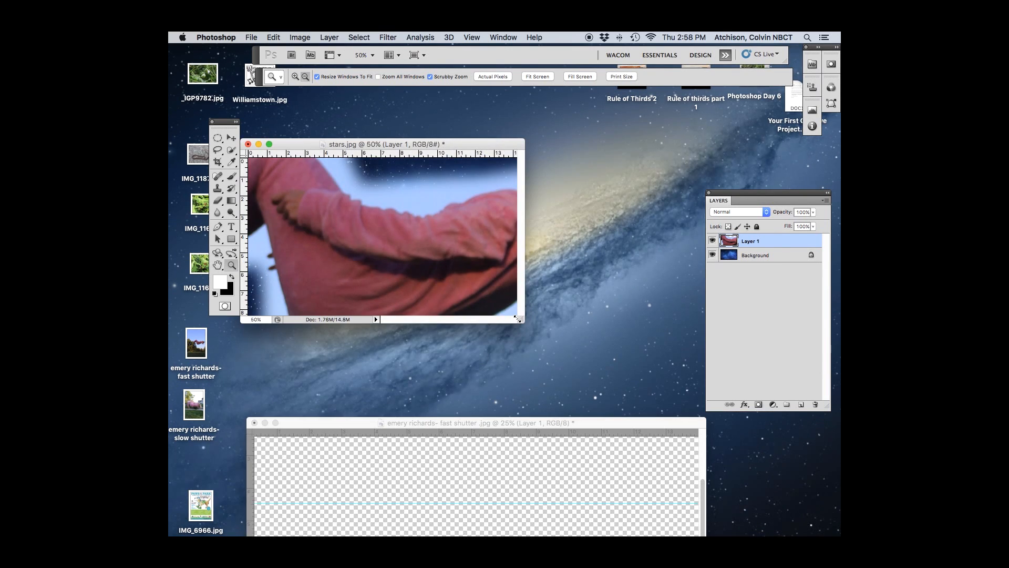
left_click_drag(520, 320, 804, 532)
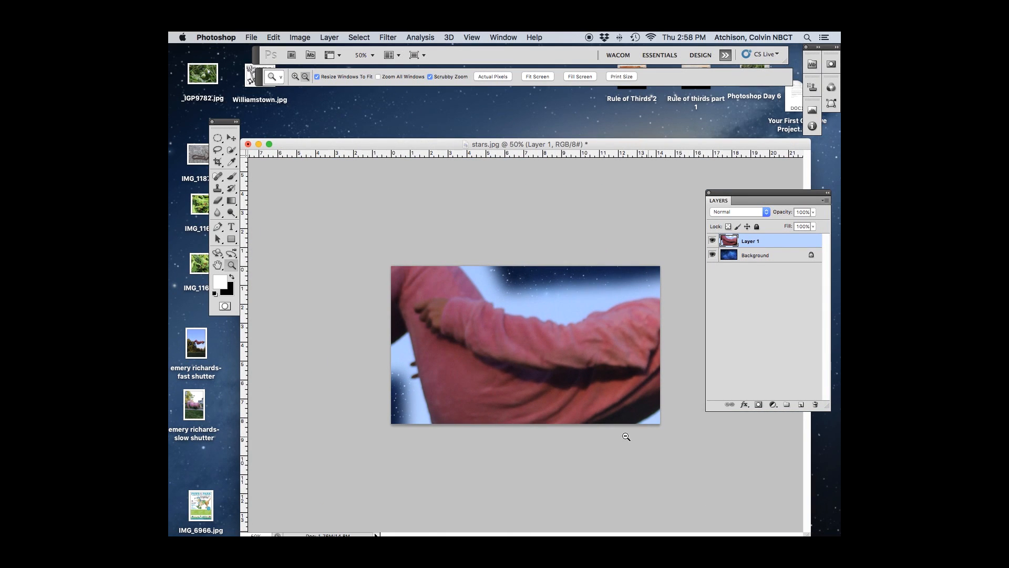
key("super+t")
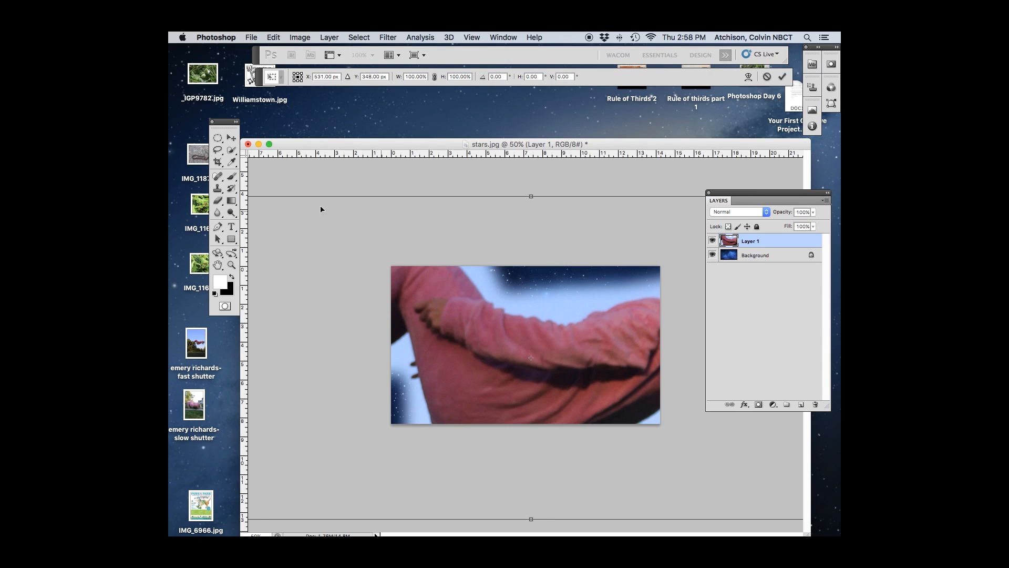
left_click_drag(288, 306, 386, 330)
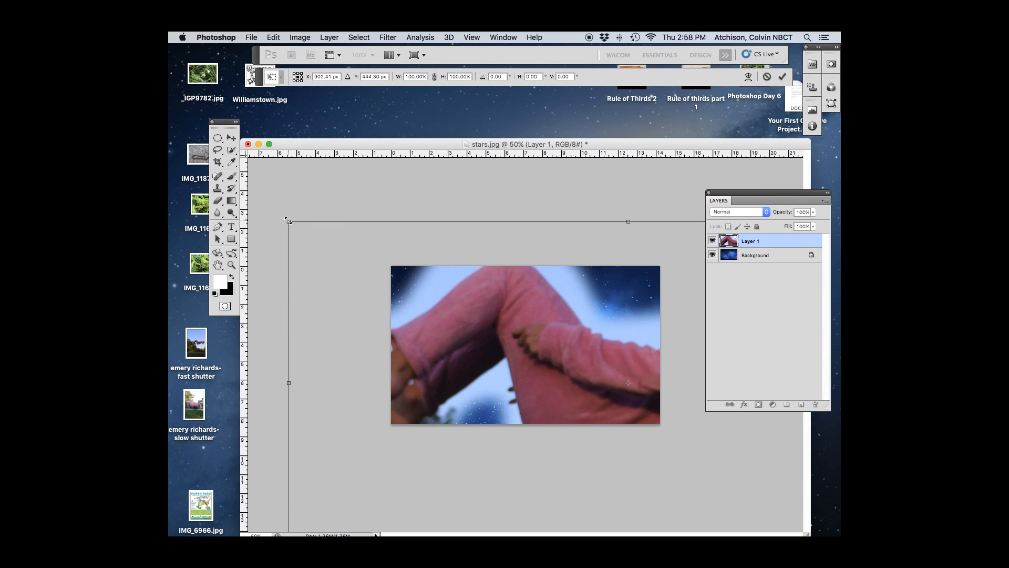
left_click_drag(288, 222, 554, 344)
left_click_drag(436, 332, 435, 331)
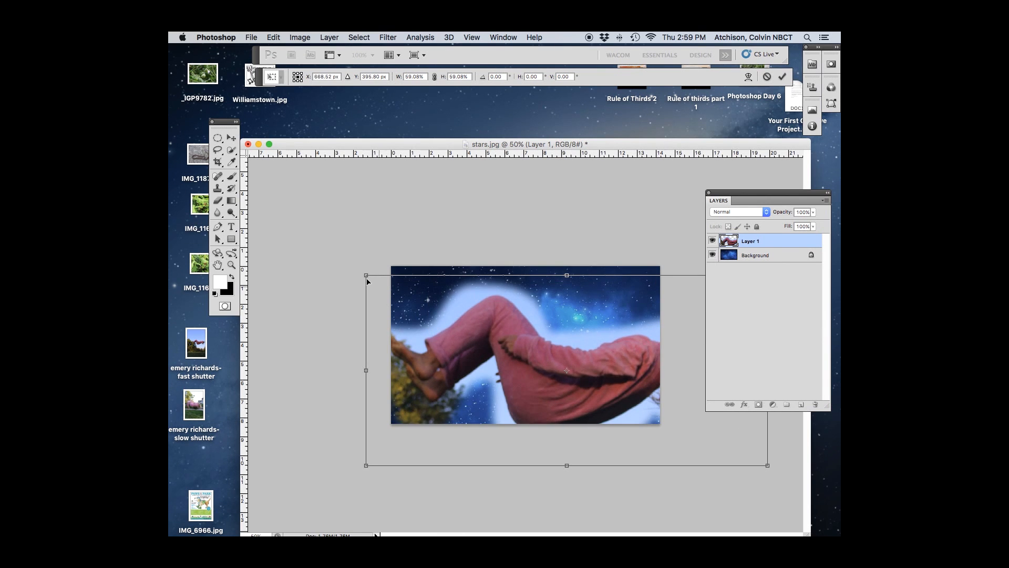
left_click_drag(365, 275, 476, 334)
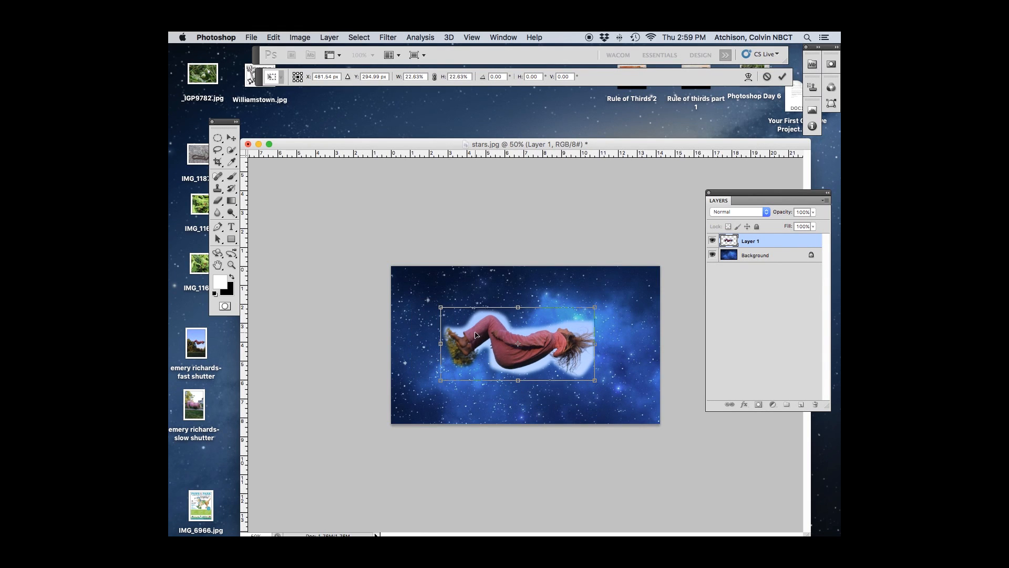
left_click_drag(442, 306, 490, 331)
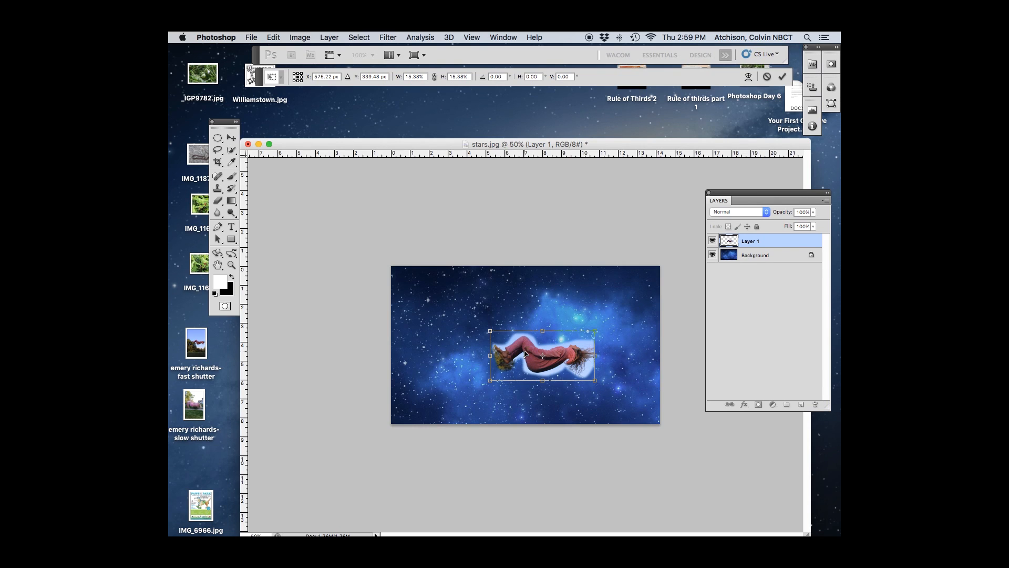
key("Return")
Step: Zoom to 200% on the girl and erase part of the pale halo above her waist with a 30 px Eraser
key("z")
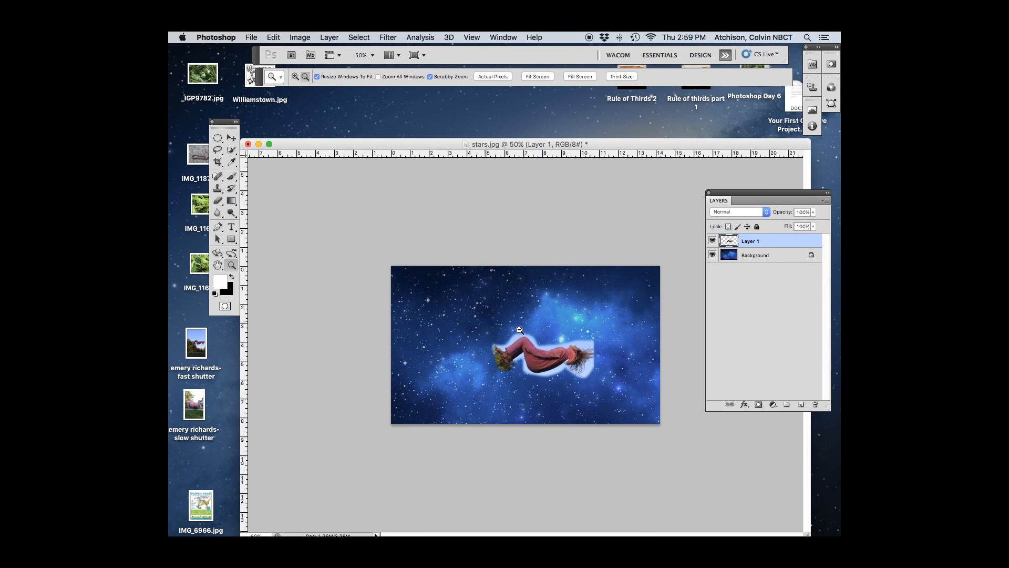
left_click(538, 352)
left_click(455, 277)
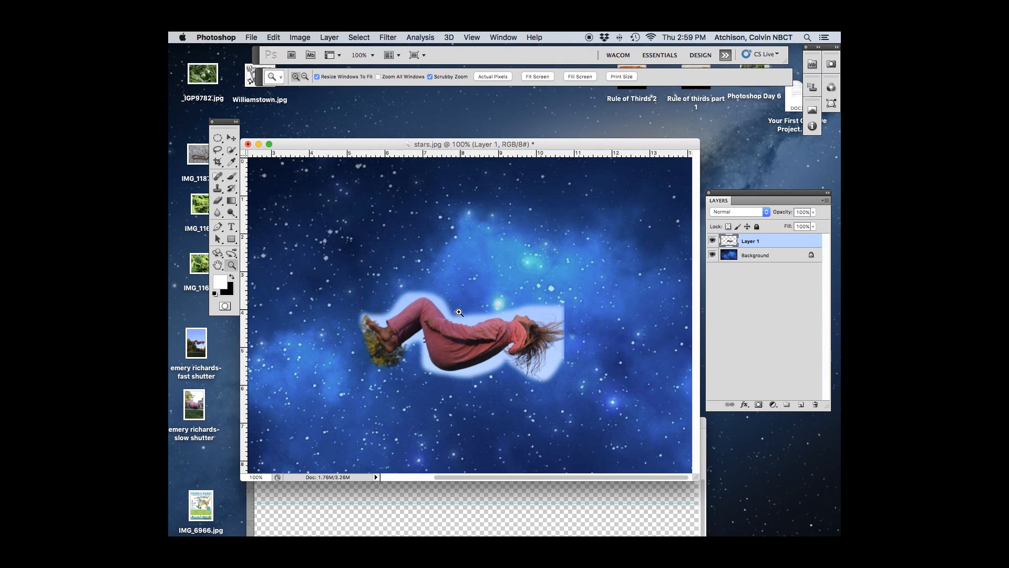
left_click(458, 312)
left_click(218, 200)
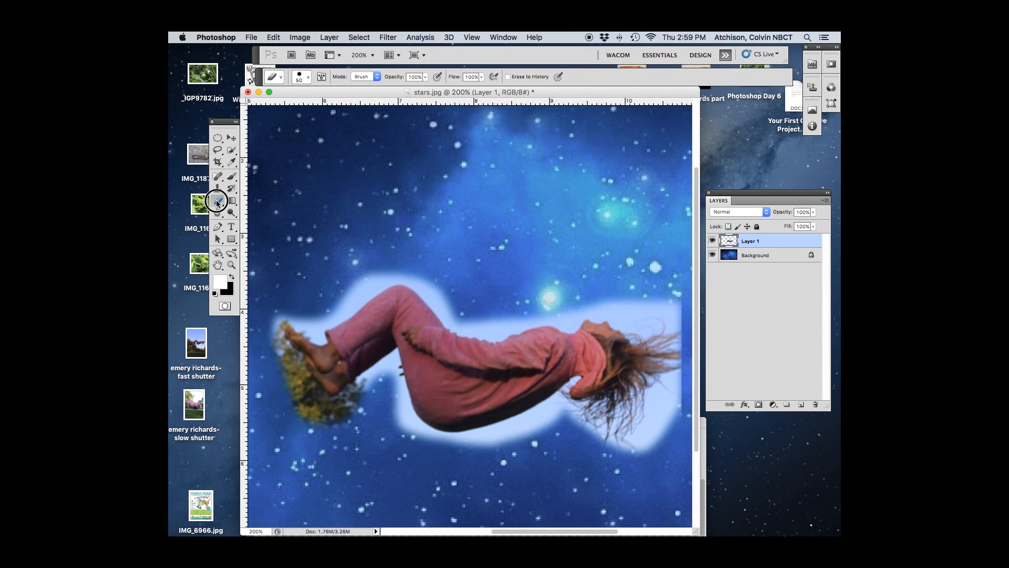
key("bracketleft")
key("bracketleft")
left_click(442, 276)
mouse_move(441, 276)
left_mouse_down()
mouse_move(463, 310)
mouse_move(433, 278)
mouse_move(462, 315)
mouse_move(495, 317)
mouse_move(507, 286)
left_mouse_up()
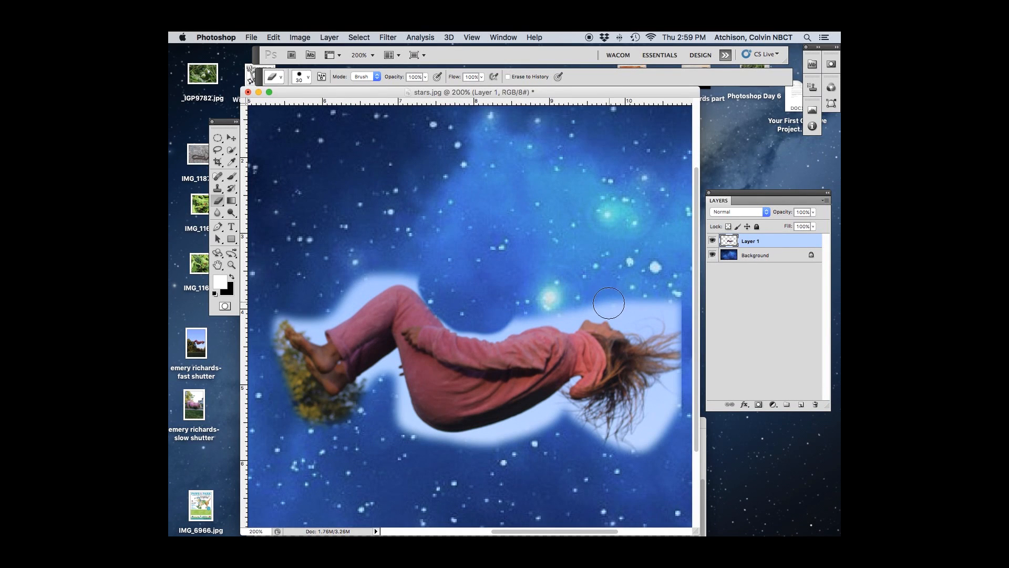
Step: Select the pale blue halo above and below the girl's body with the Magic Wand at tolerance 20 and delete it
left_click(233, 153)
left_click_drag(233, 153, 256, 156)
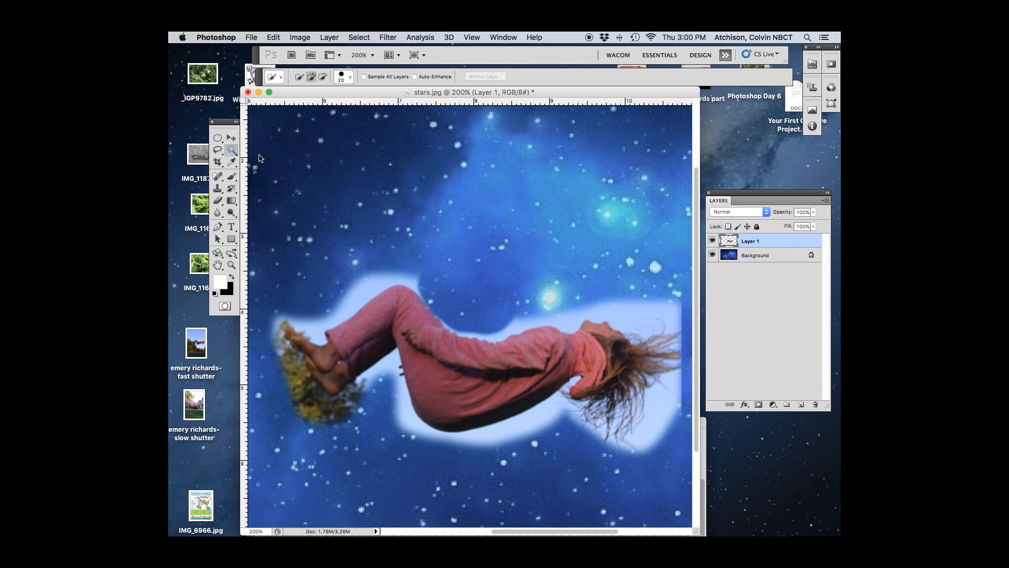
left_click(634, 317)
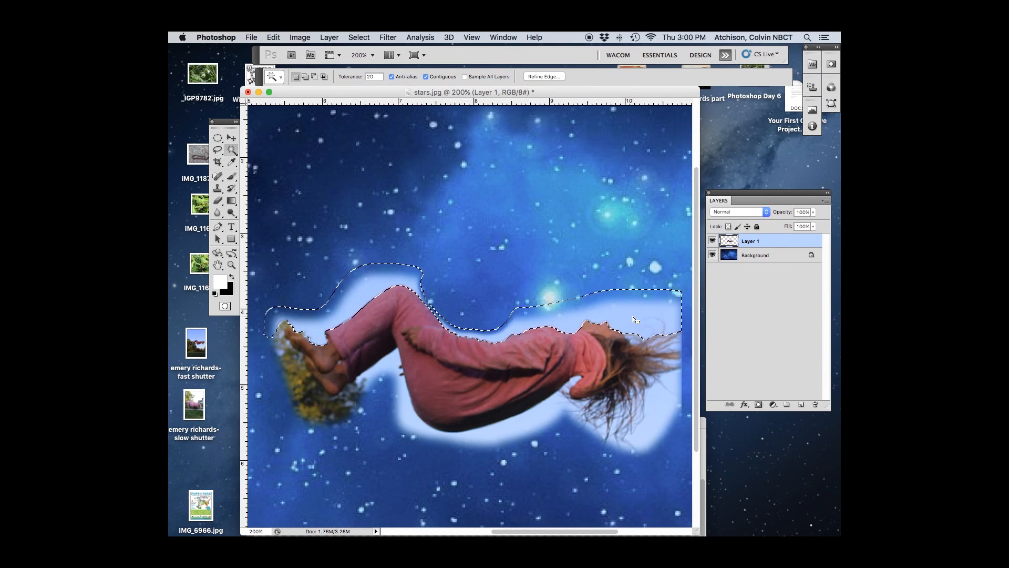
key("Delete")
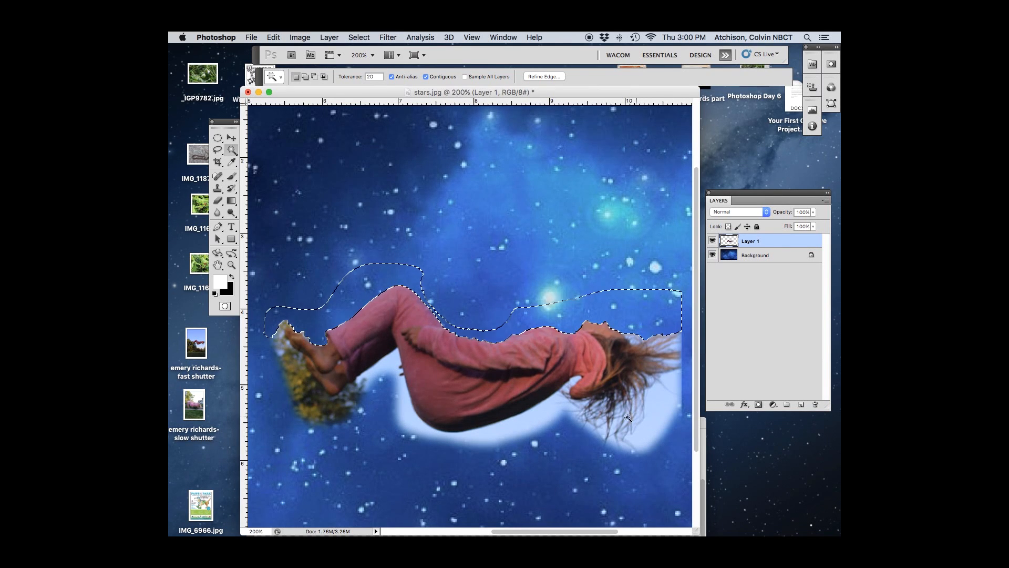
left_click(528, 428)
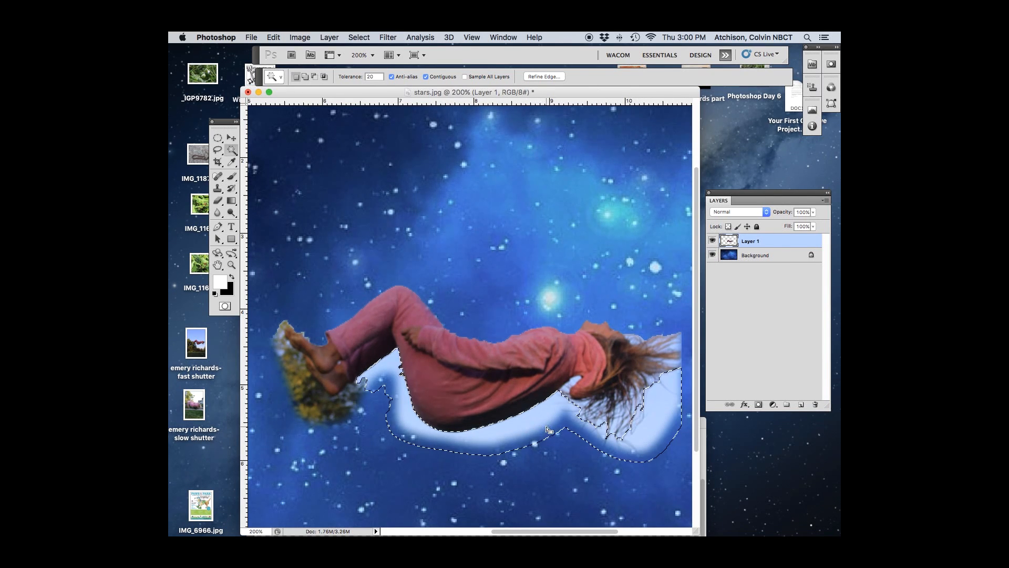
key("Delete")
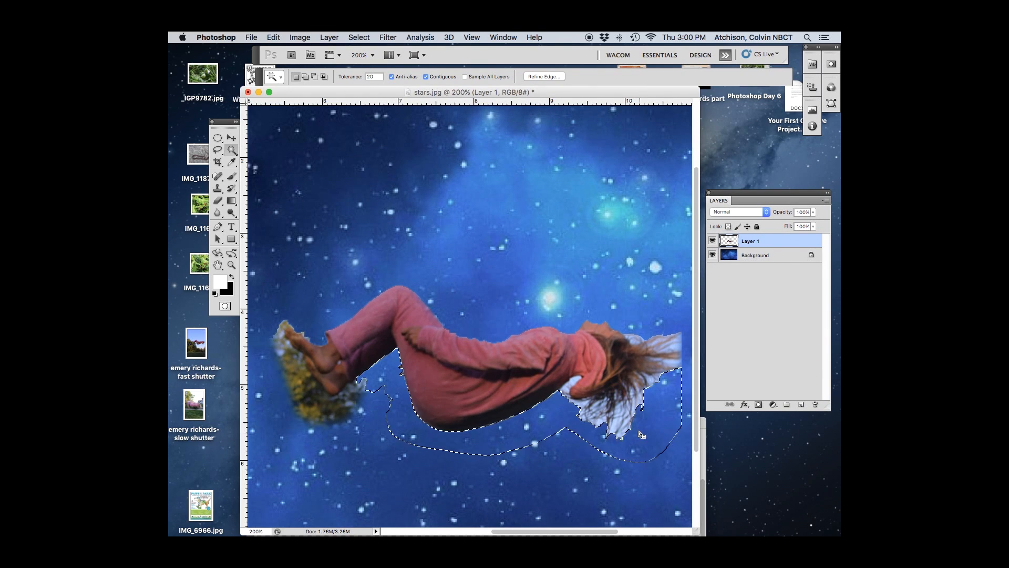
Step: Select and delete the leftover sky patches around the girl's hair and beside her arm with the Magic Wand
left_click(673, 362)
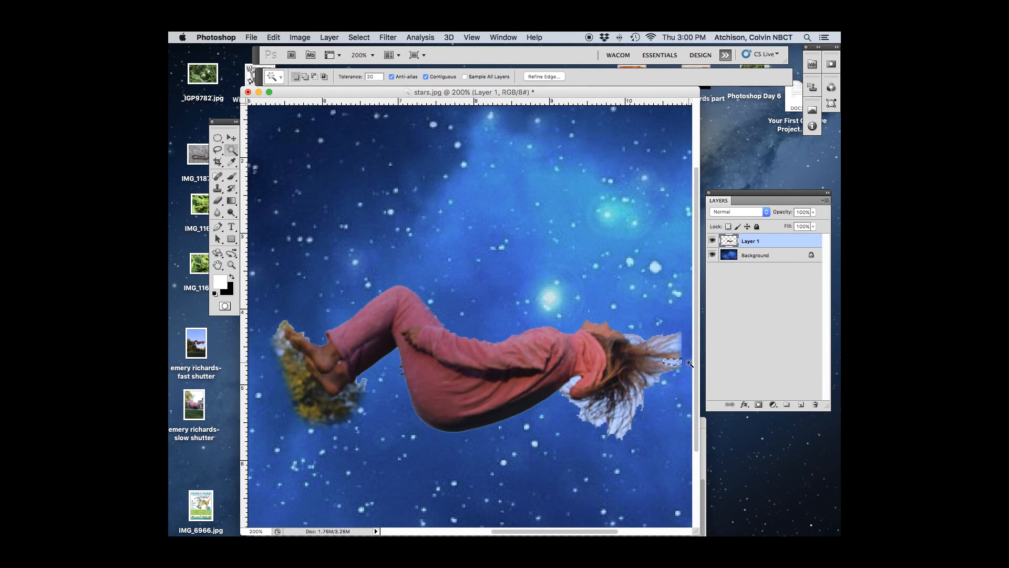
left_click(601, 420)
left_click(569, 385)
Step: Remove the foliage and sky around the girl's feet with the Magic Wand and the 30 px Eraser, clearing the selection before erasing
left_click(319, 406)
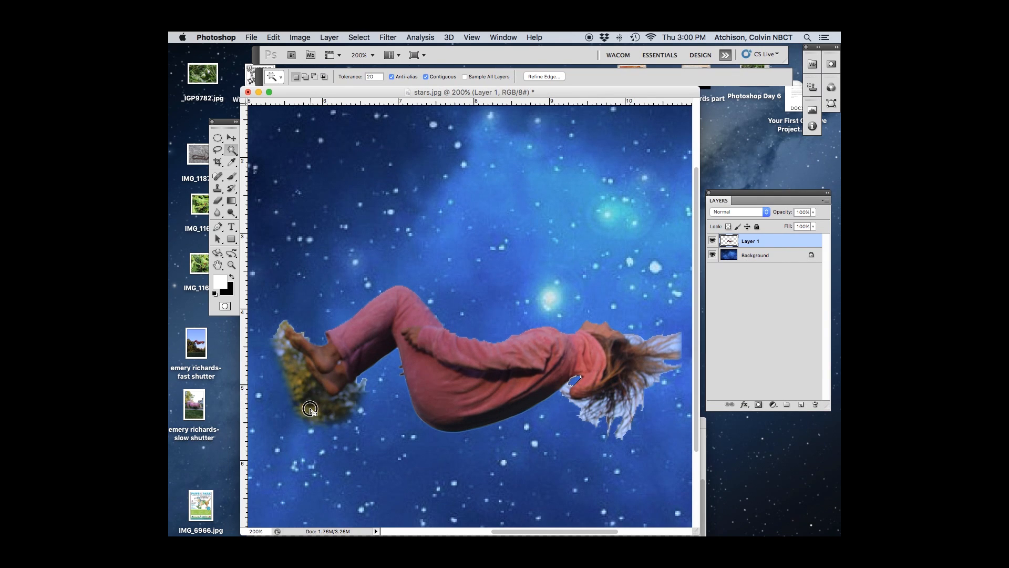
left_click(292, 381)
scroll(251, 181, "left", 4)
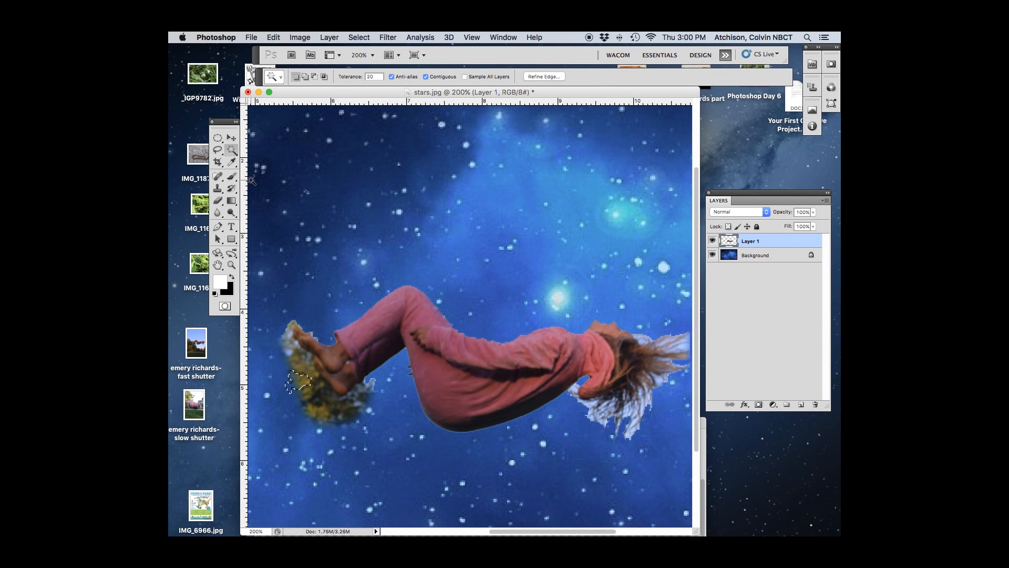
left_click(218, 200)
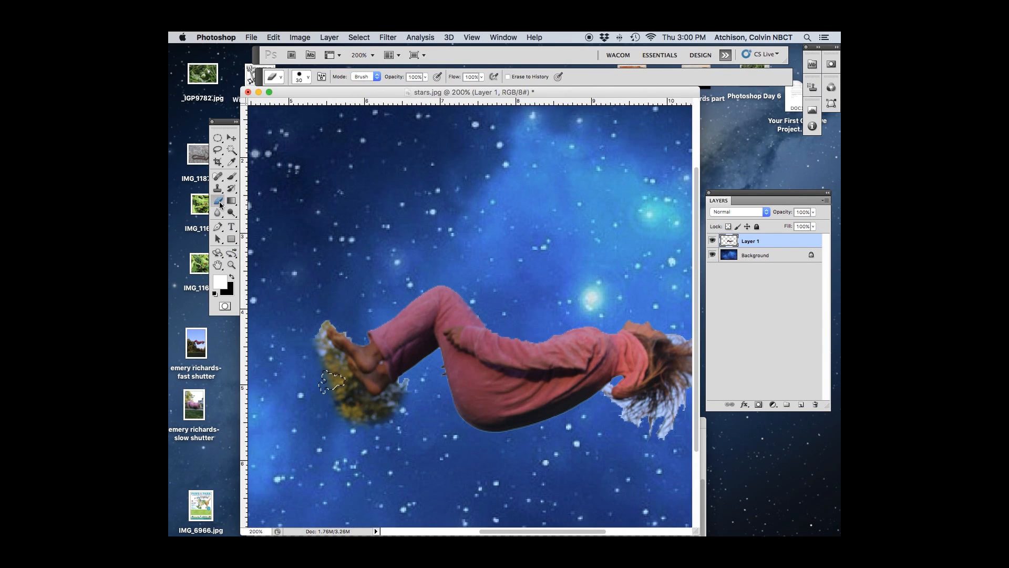
key("super+d")
scroll(309, 391, "up", 3)
mouse_move(310, 391)
left_mouse_down()
mouse_move(308, 417)
mouse_move(373, 466)
mouse_move(401, 441)
mouse_move(371, 459)
mouse_move(347, 458)
mouse_move(306, 391)
mouse_move(303, 362)
mouse_move(318, 353)
left_mouse_up()
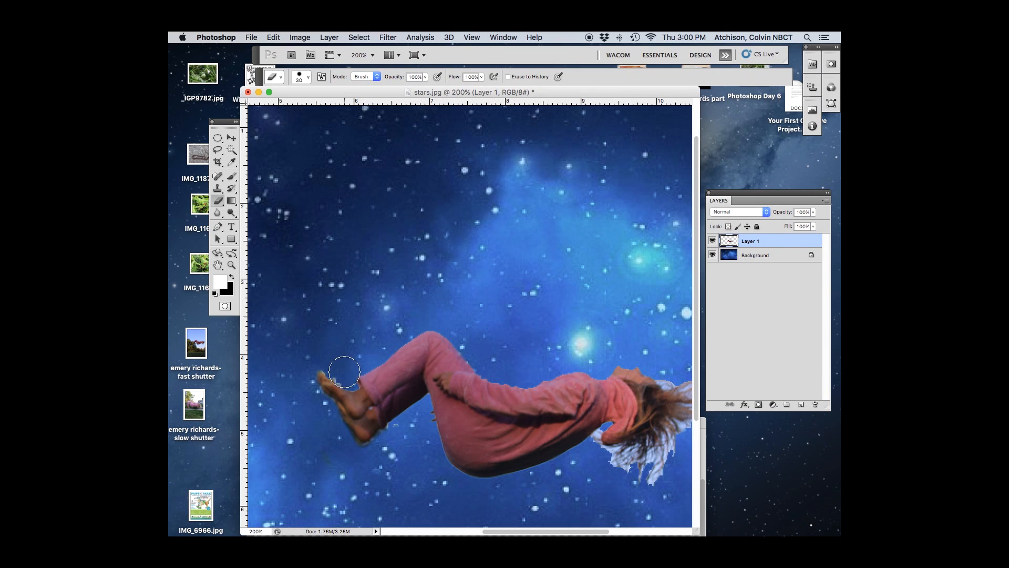
left_click_drag(392, 445, 351, 457)
Step: Bring the girl's hair into view and hide the Background layer so the blue fringe can be judged against transparency
key("space")
mouse_move(624, 398)
left_mouse_down()
mouse_move(555, 381)
mouse_move(529, 349)
left_mouse_up()
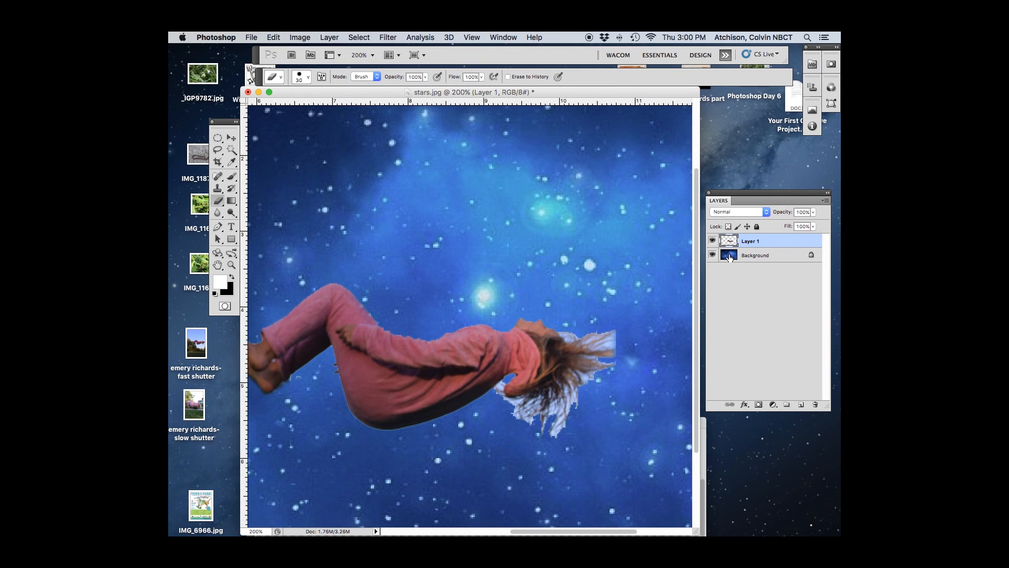
left_click(713, 255)
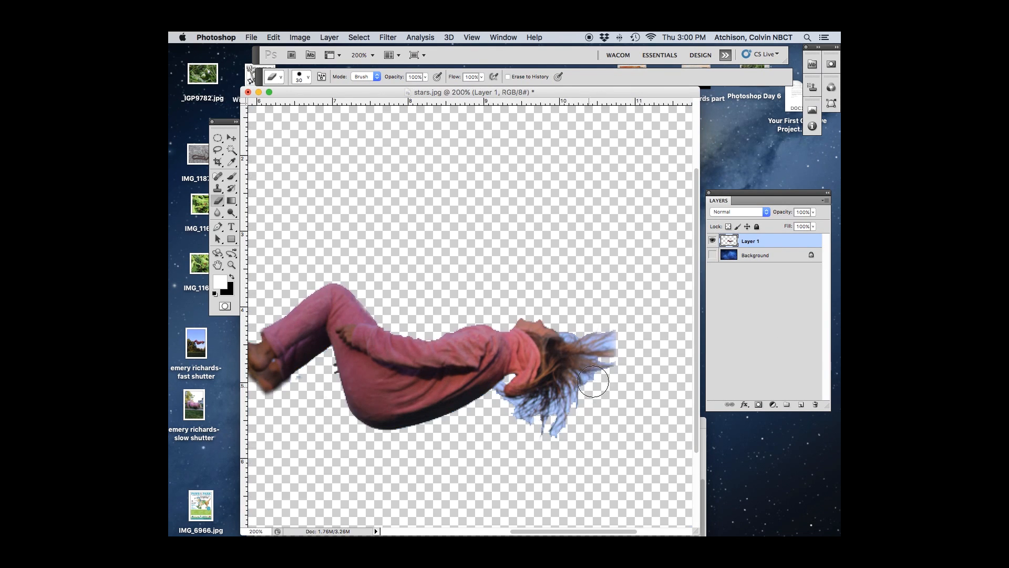
left_click(712, 255)
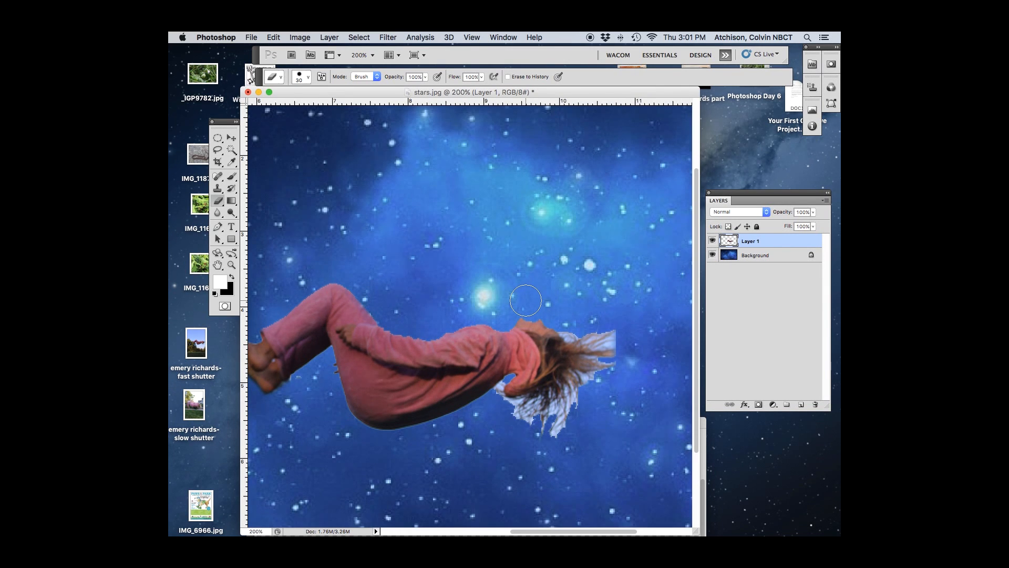
left_click(713, 256)
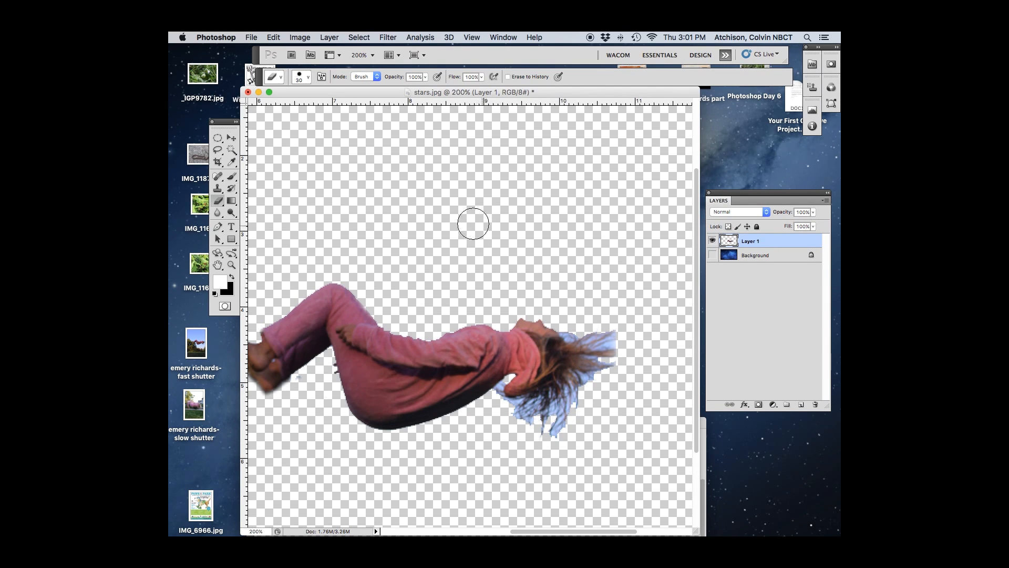
Step: Select the blue sky fringe in the girl's hair with Color Range at fuzziness 99, delete it and clear the selection
left_click(360, 37)
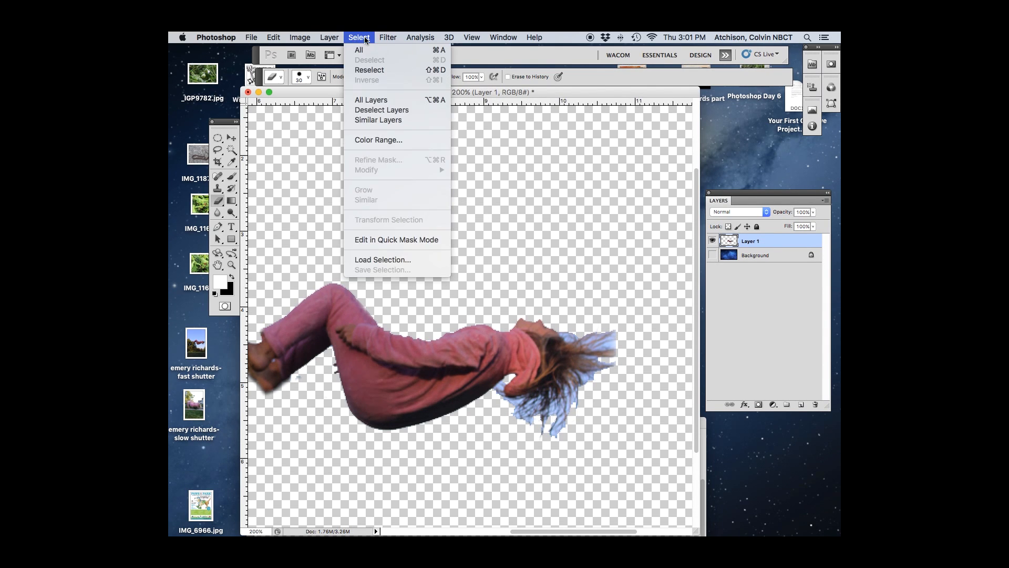
left_click(363, 140)
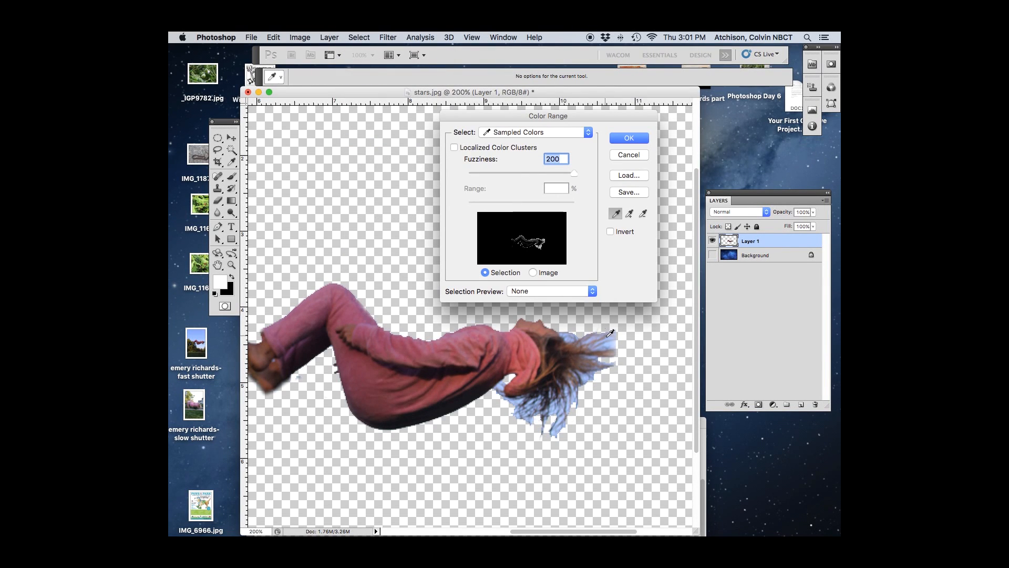
left_click(614, 341)
left_click_drag(571, 177, 522, 179)
left_click(610, 345)
left_click(561, 419)
left_click(540, 406)
left_click(519, 403)
left_click_drag(514, 175, 520, 173)
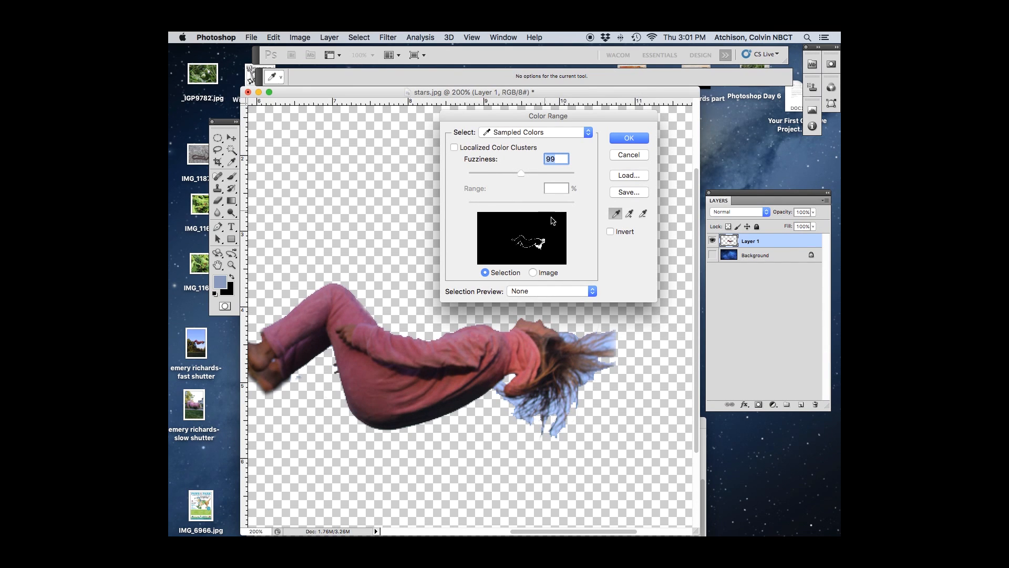
left_click(628, 138)
key("e")
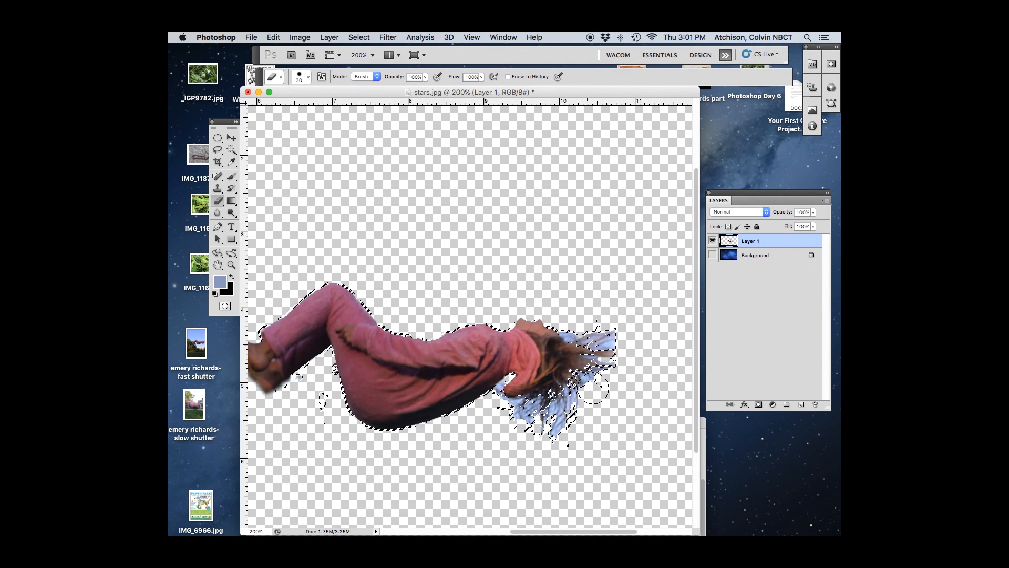
key("BackSpace")
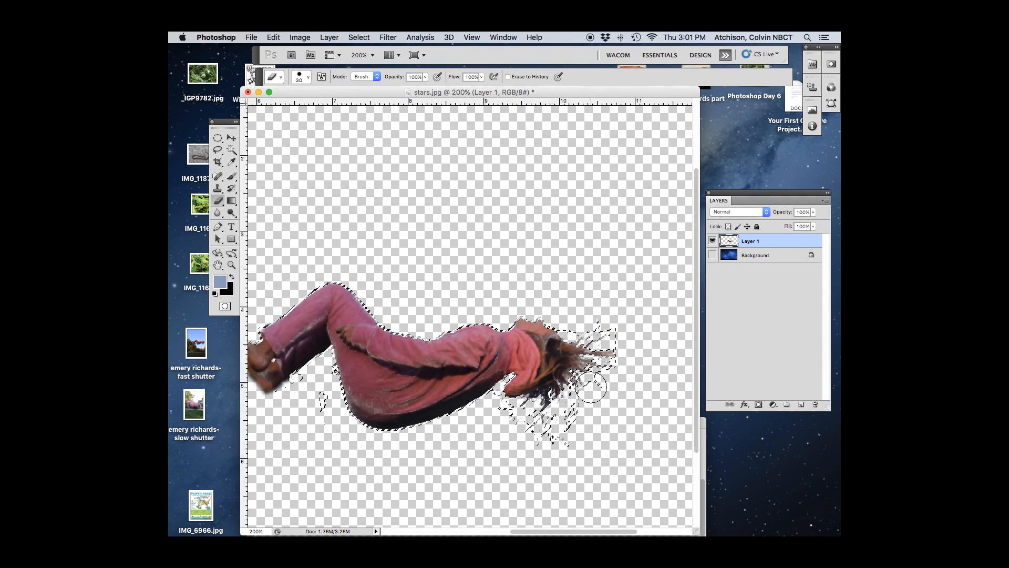
key("super+d")
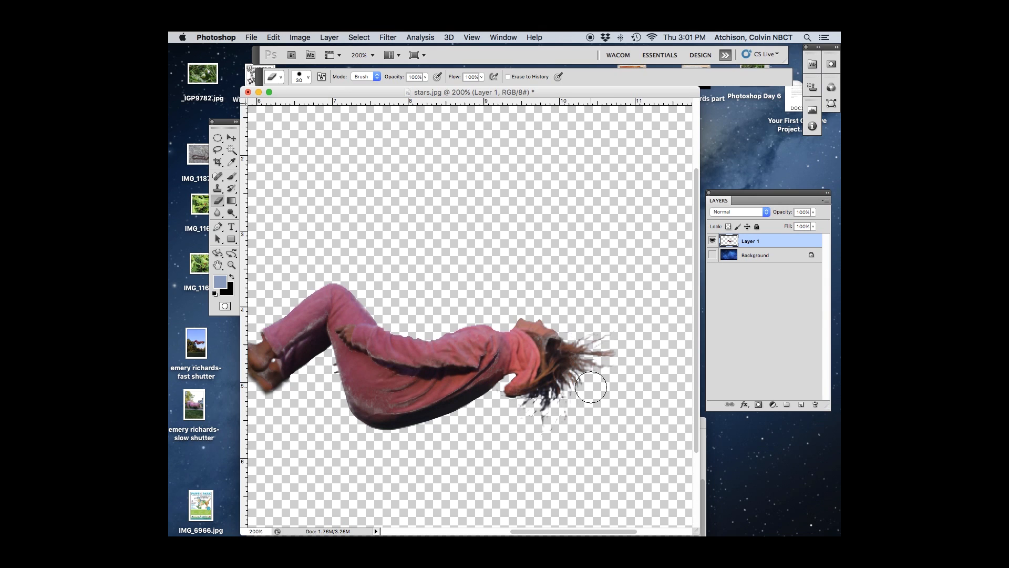
Step: Try selecting the girl's pink clothing with Color Range at fuzziness 131, and deselect it
scroll(591, 387, "left", 3)
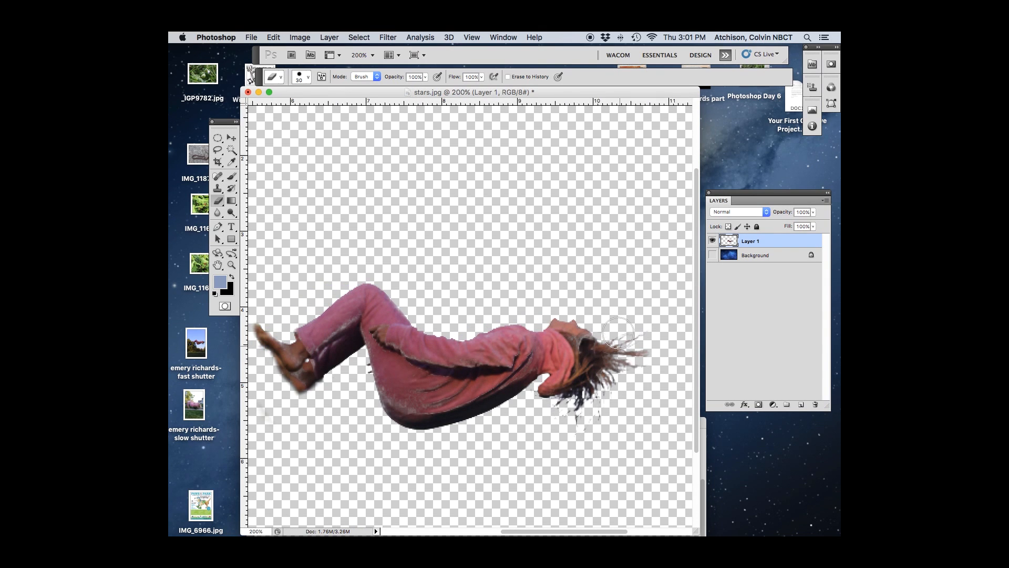
left_click(360, 38)
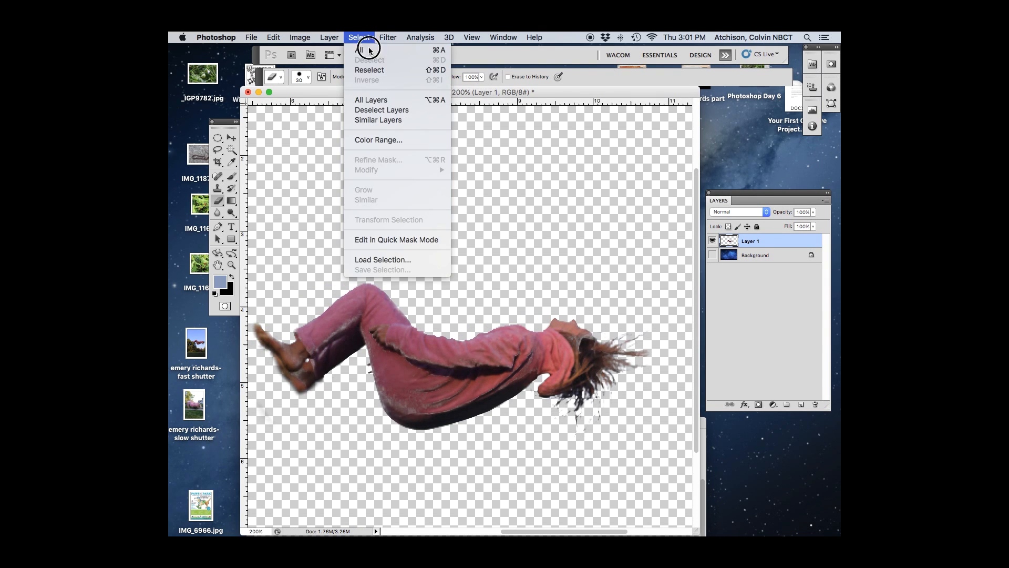
left_click(376, 140)
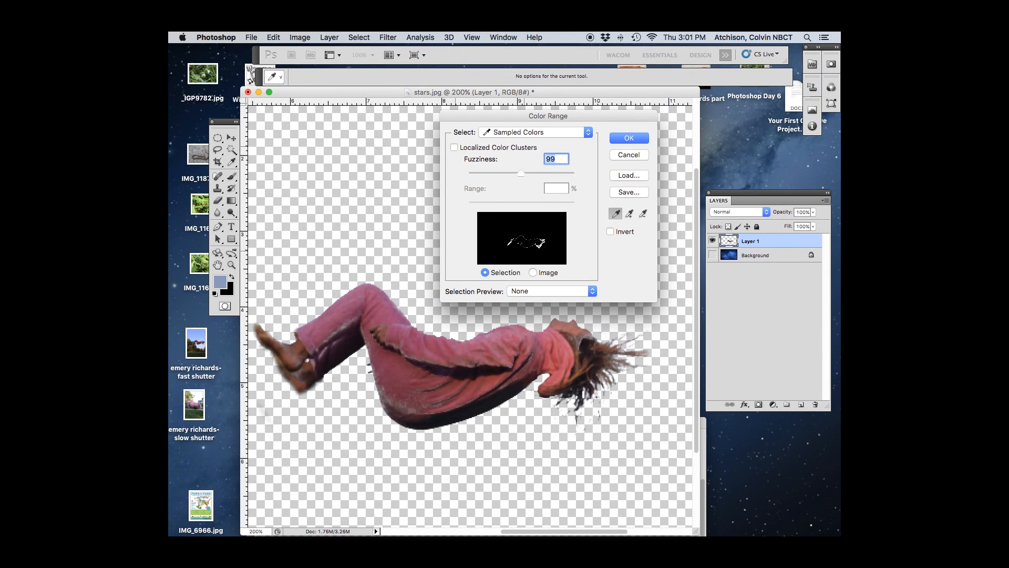
left_click(430, 343)
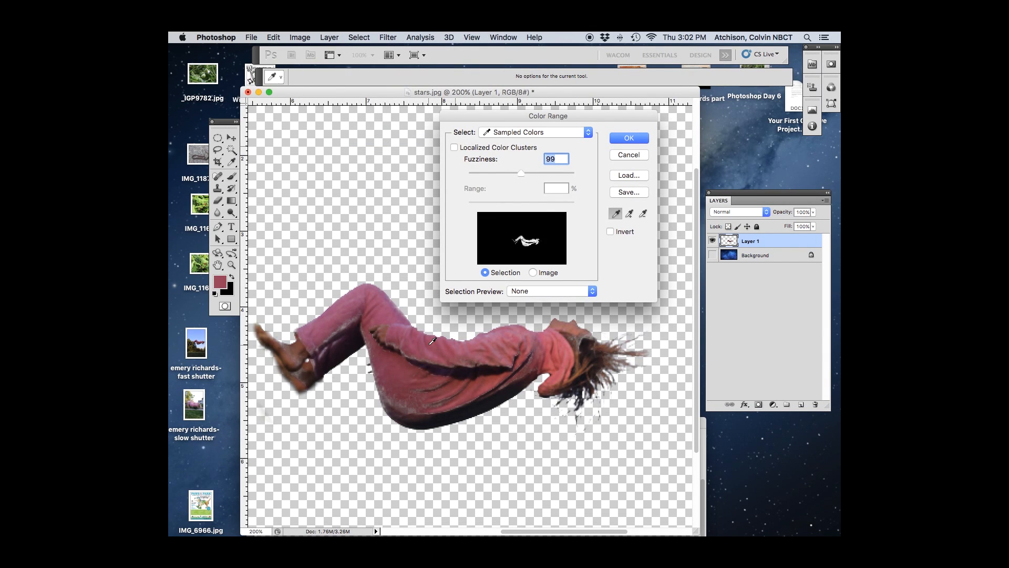
left_click(409, 377)
left_click_drag(523, 175, 539, 173)
left_click(631, 139)
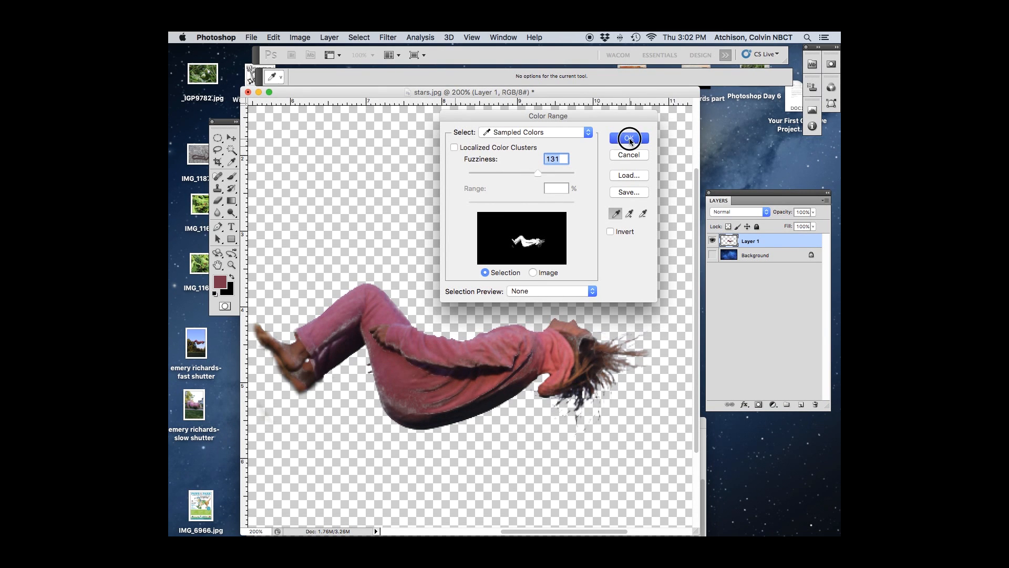
key("e")
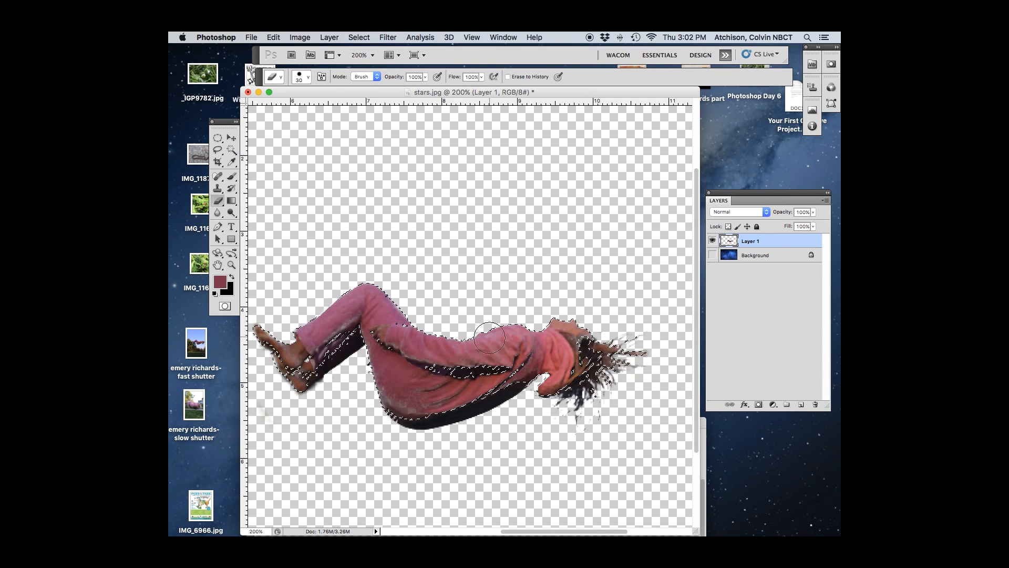
key("super+d")
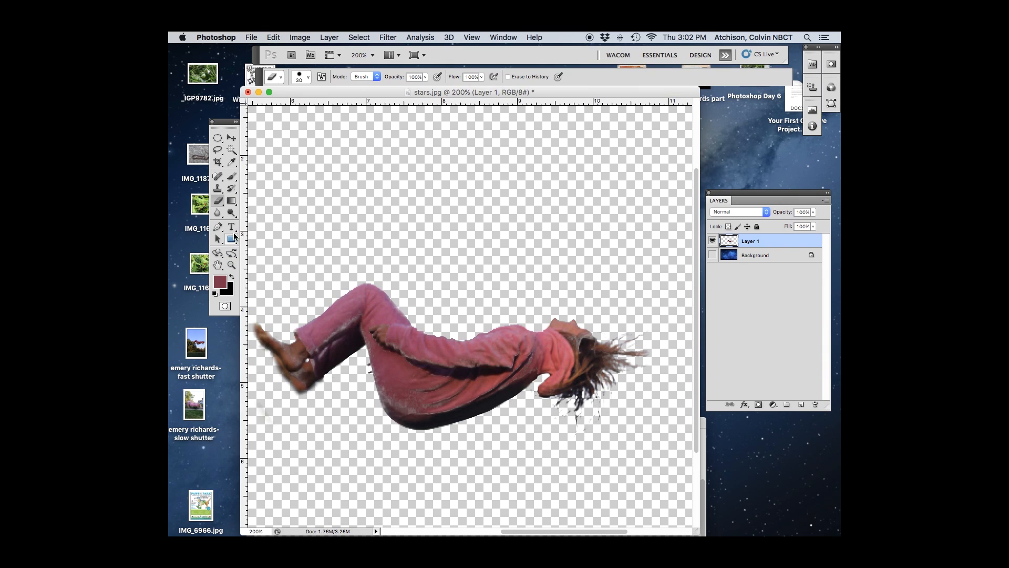
Step: Try a Color Range selection of several darker pink clothing tones with reduced fuzziness, and clear that selection
left_click(360, 37)
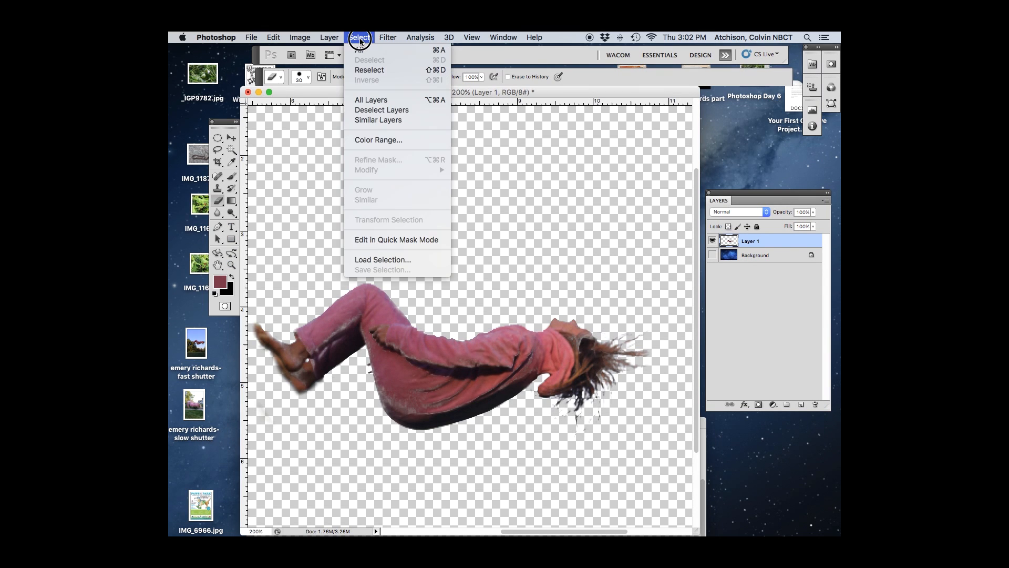
left_click(379, 140)
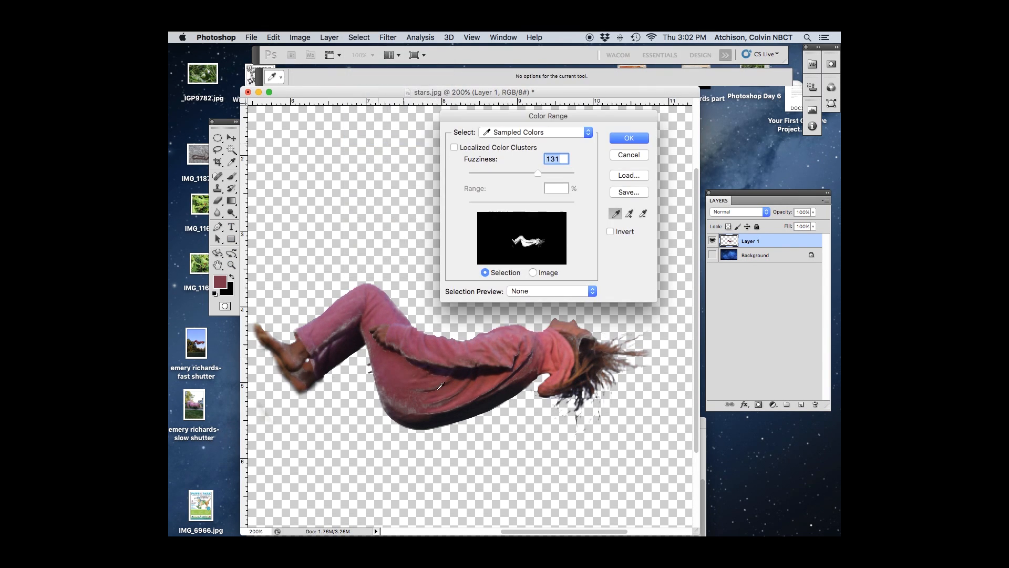
left_click(403, 381, "shift")
left_click(418, 394, "shift")
left_click(415, 390, "shift")
left_click_drag(537, 171, 509, 175)
left_click(630, 137)
key("e")
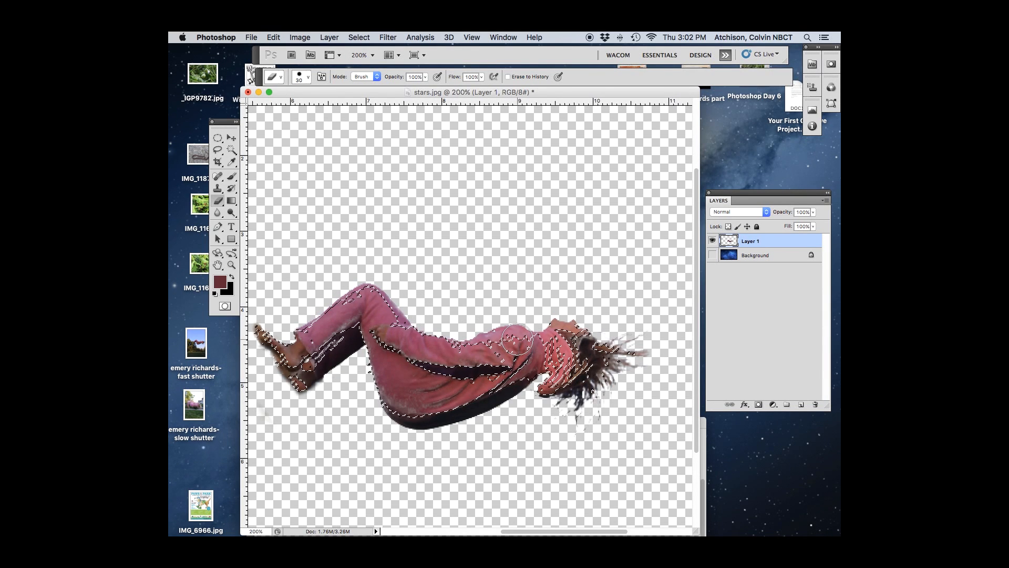
key("super+d")
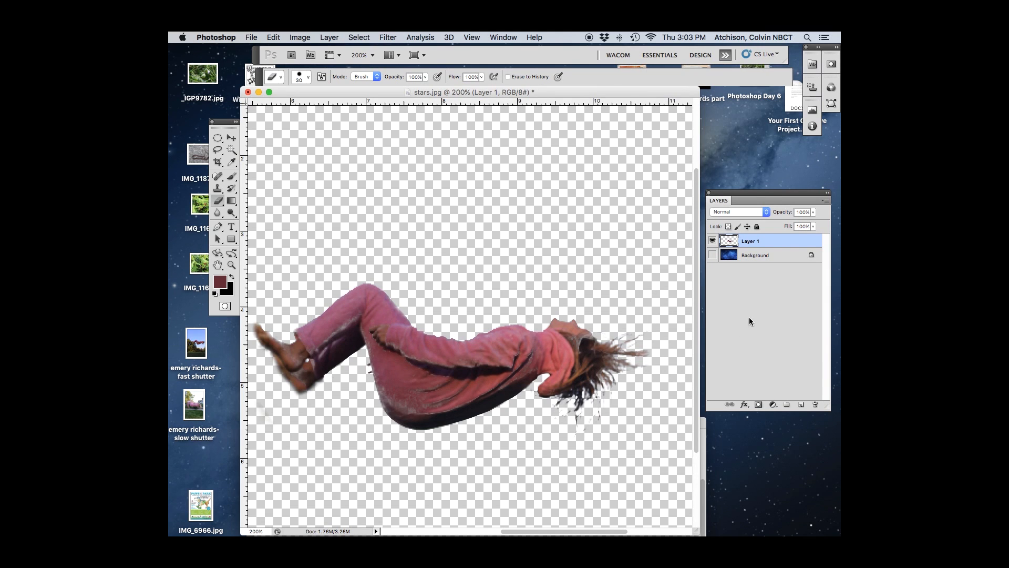
Step: Show the starry Background layer again and check Layer 1's opacity setting, leaving it at 100%
left_click(713, 255)
left_click_drag(778, 193, 698, 114)
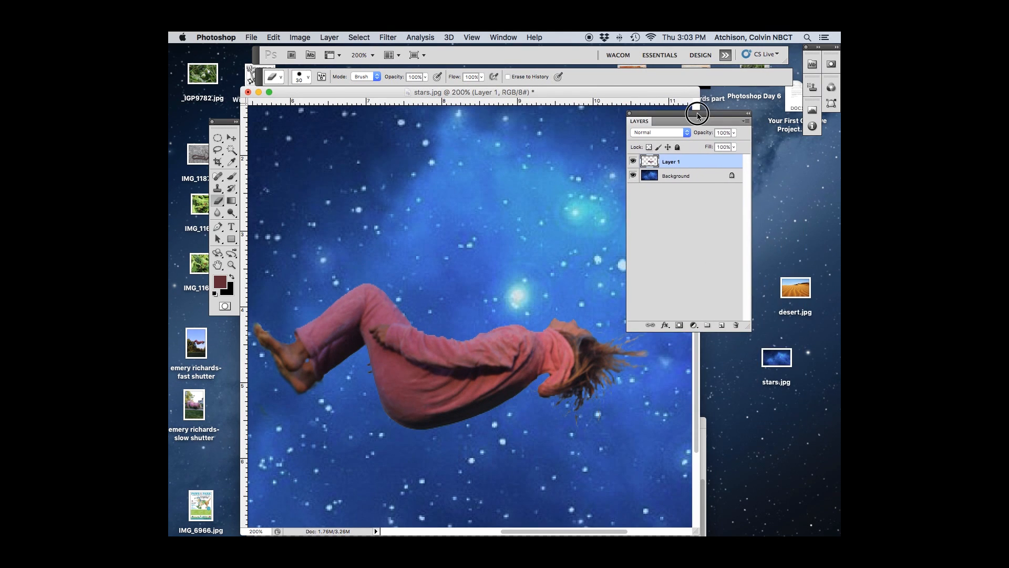
left_click(734, 133)
mouse_move(736, 146)
left_mouse_down()
mouse_move(691, 147)
mouse_move(741, 151)
left_mouse_up()
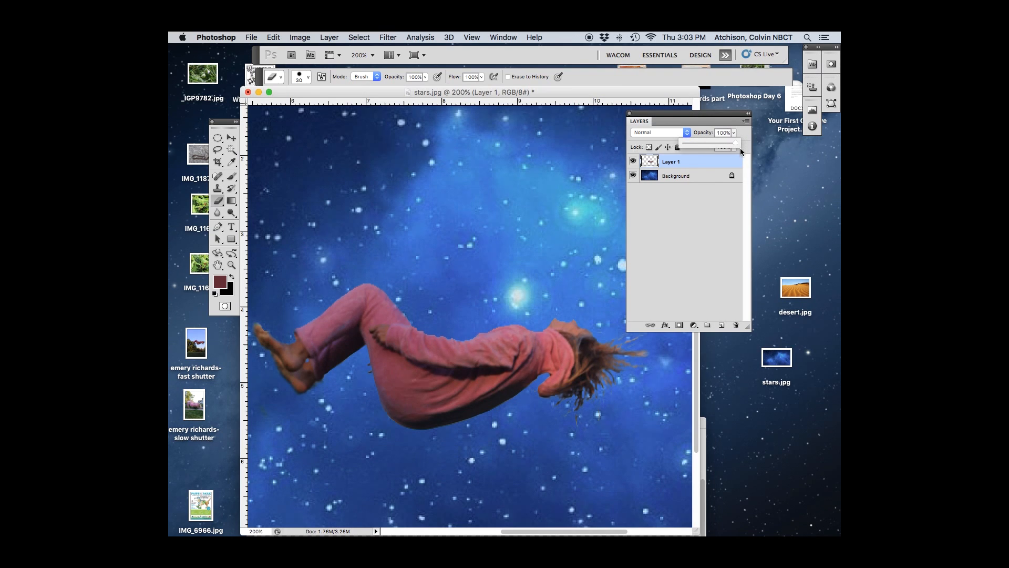
left_click(693, 199)
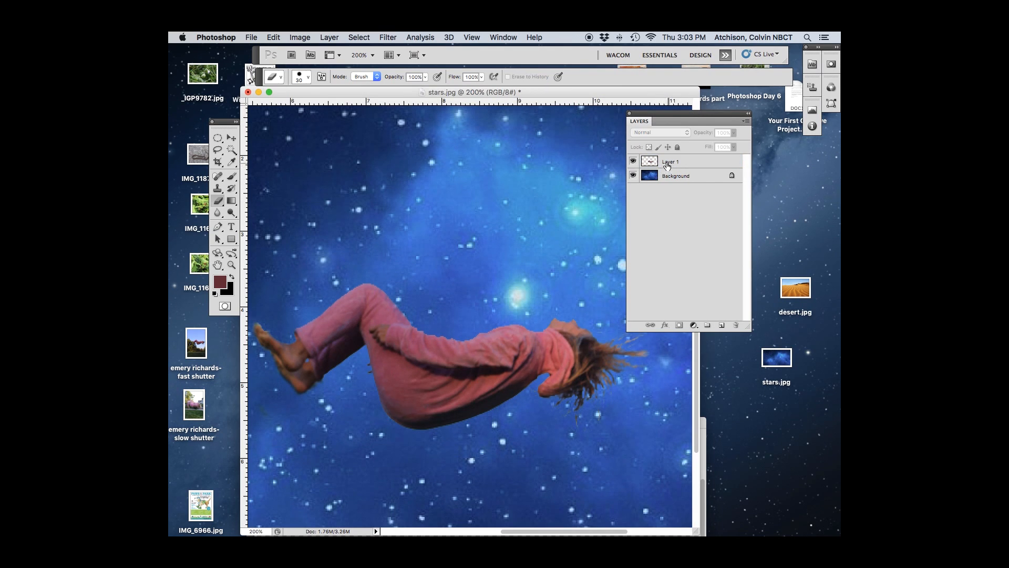
Step: Duplicate Layer 1 and rotate the copy of the girl about 22 degrees counterclockwise
left_click_drag(670, 165, 722, 324)
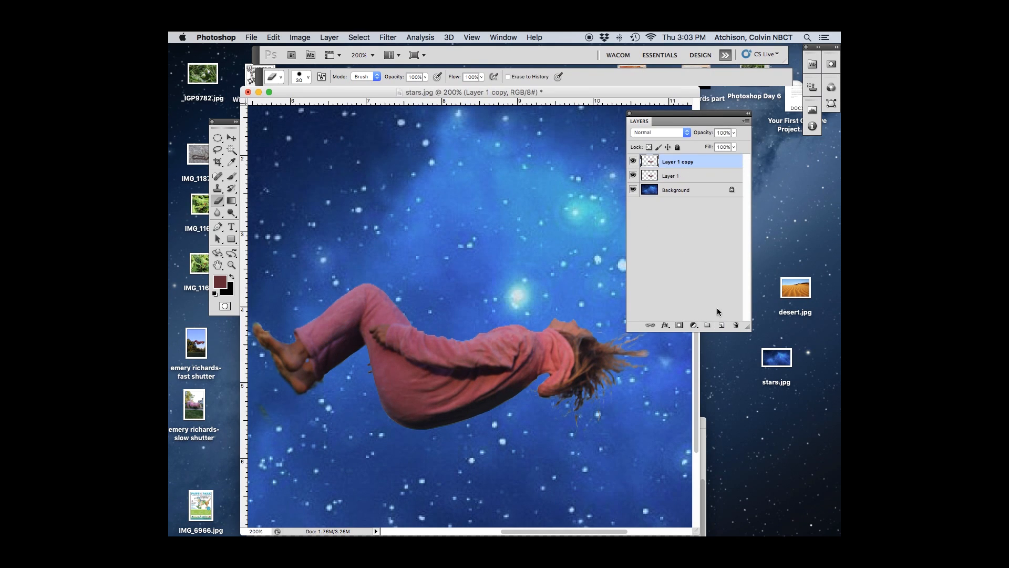
key("super+t")
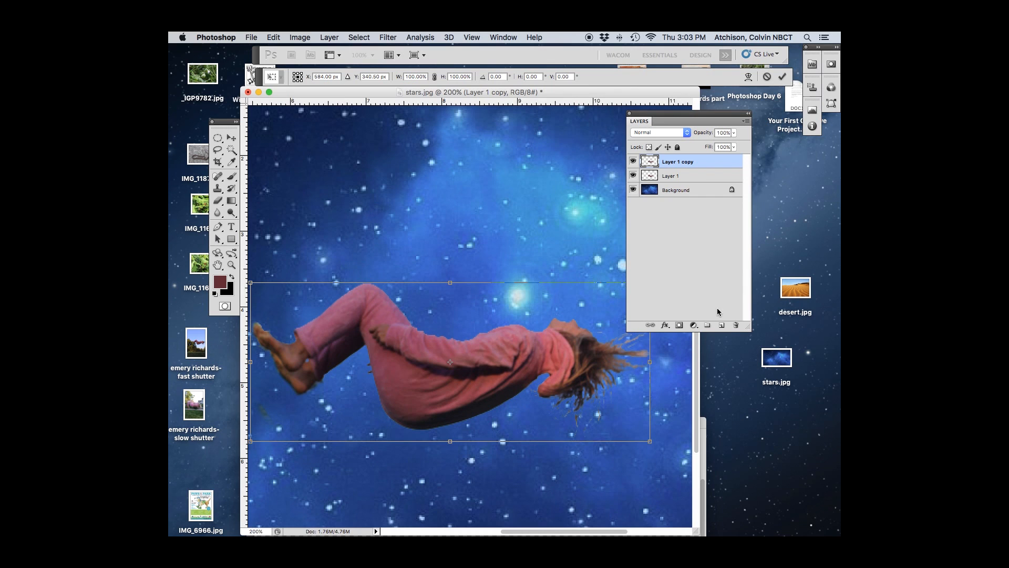
left_click_drag(682, 121, 762, 146)
left_click_drag(659, 272, 610, 209)
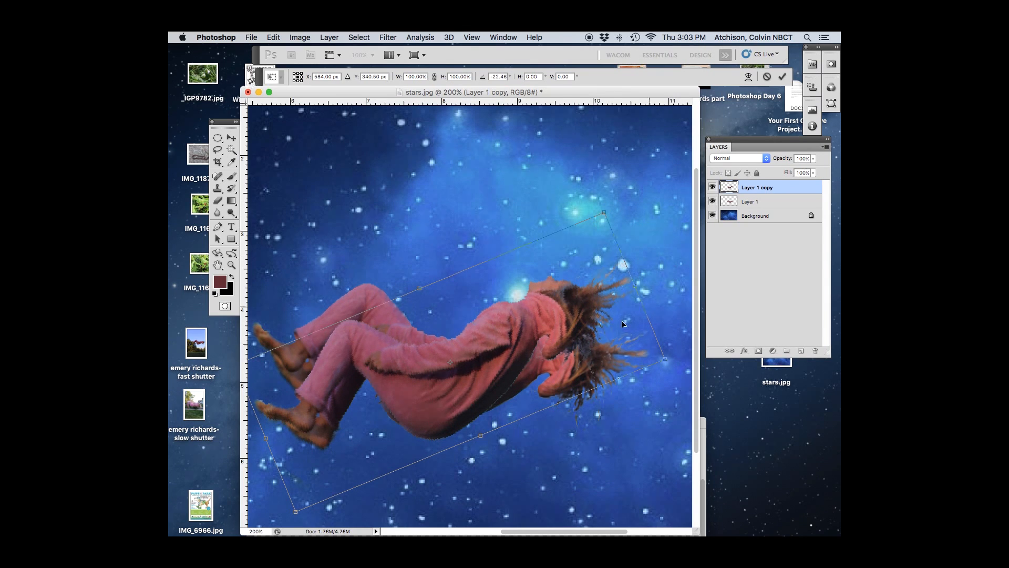
key("Return")
key("e")
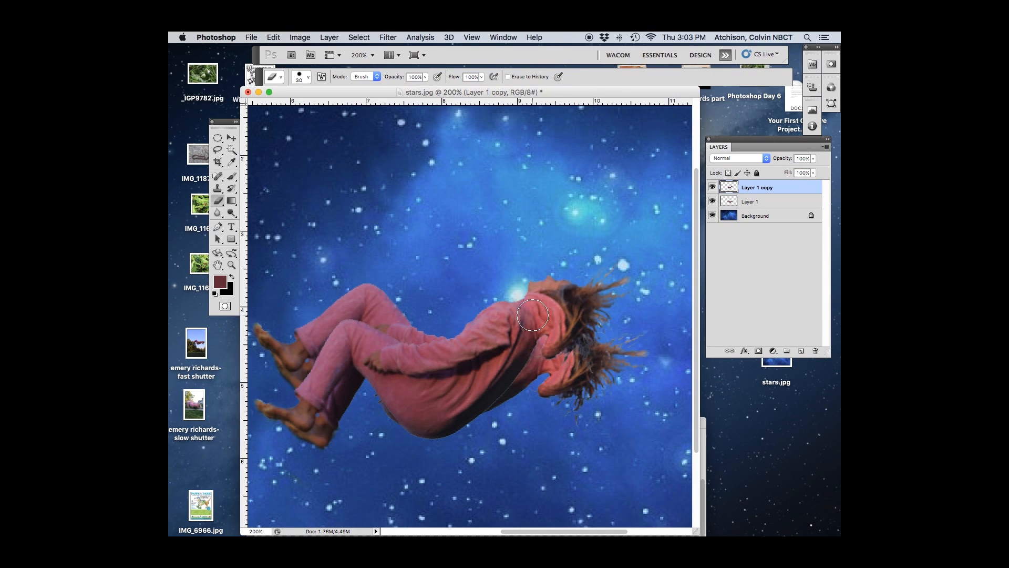
Step: Duplicate the rotated Layer 1 copy and rotate this second copy about 24 degrees further counterclockwise
left_click_drag(778, 188, 803, 356)
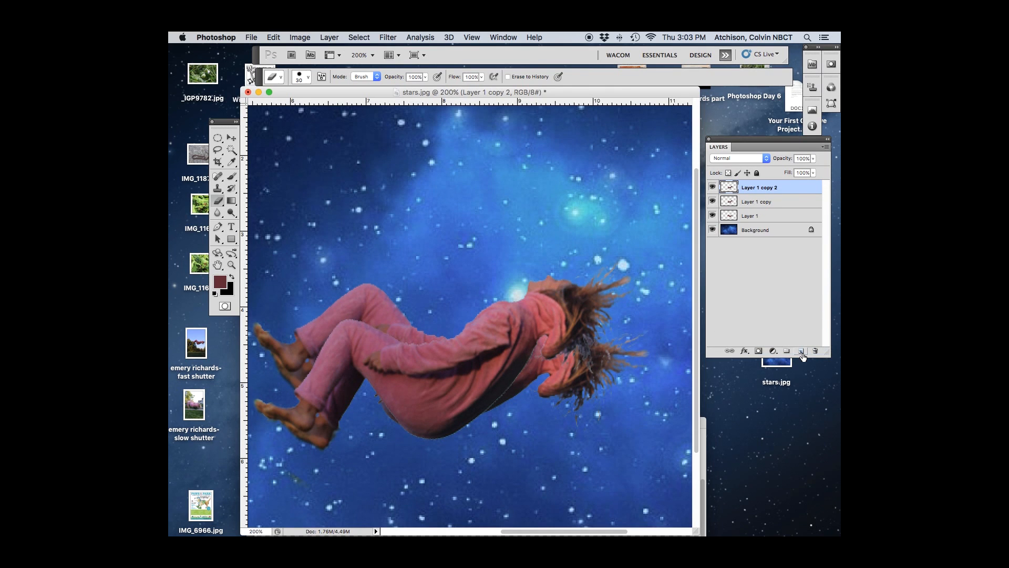
key("super+t")
left_click_drag(646, 250, 566, 196)
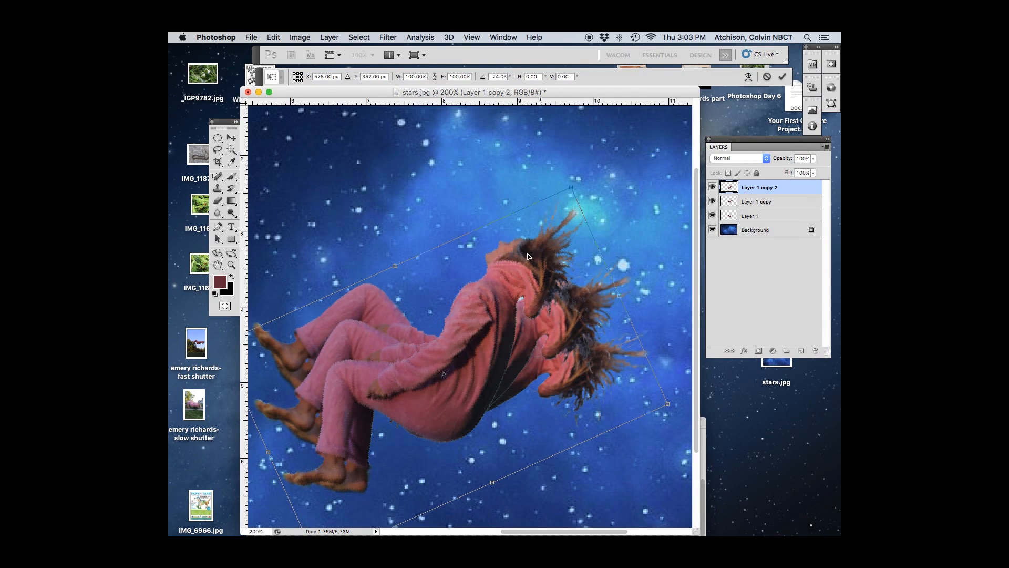
key("Return")
key("e")
Step: Duplicate Layer 1 copy 2 and rotate the third copy about 21 degrees further counterclockwise
left_click_drag(768, 188, 802, 354)
key("ctrl+t")
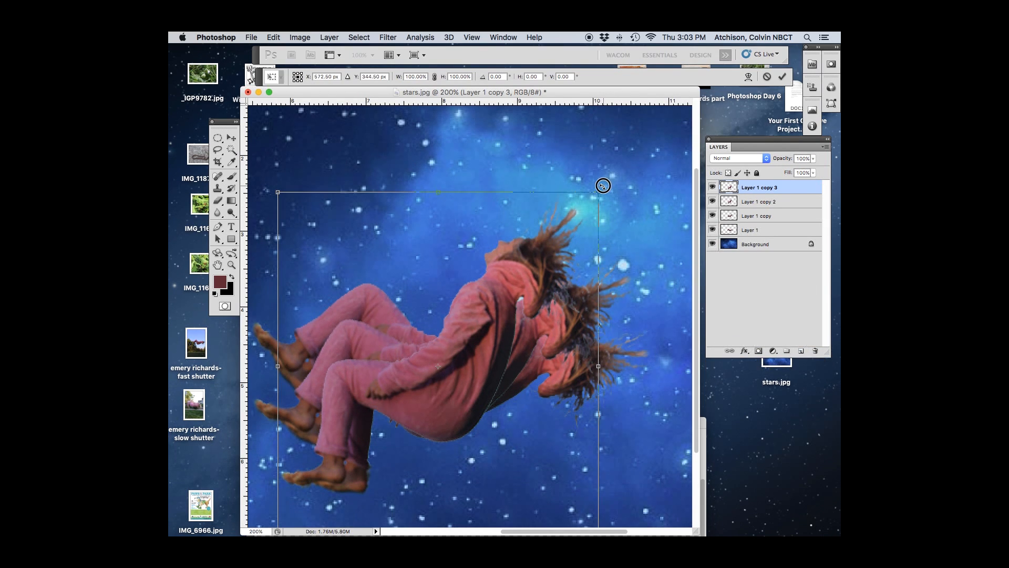
left_click_drag(604, 187, 527, 135)
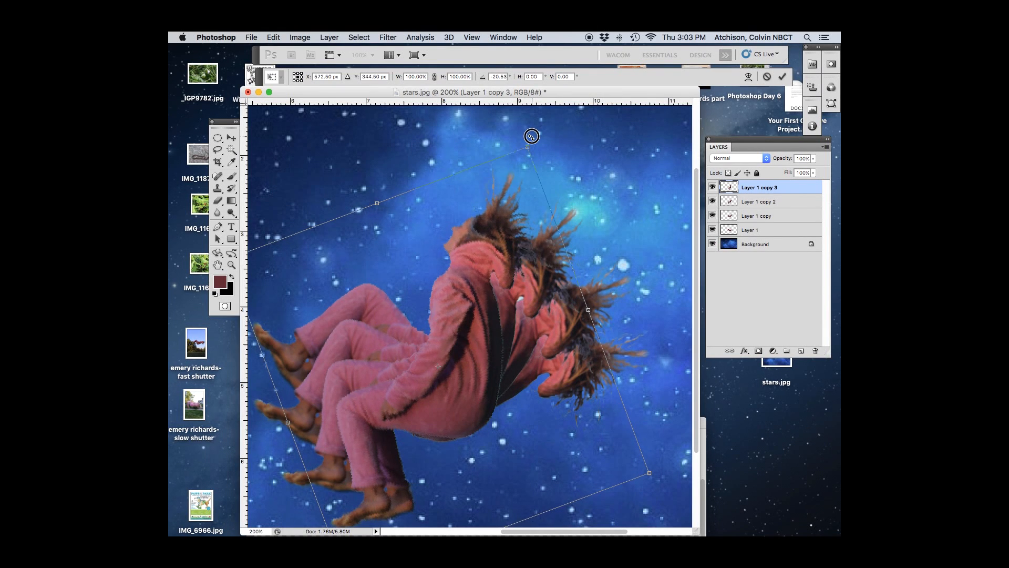
key("Return")
key("e")
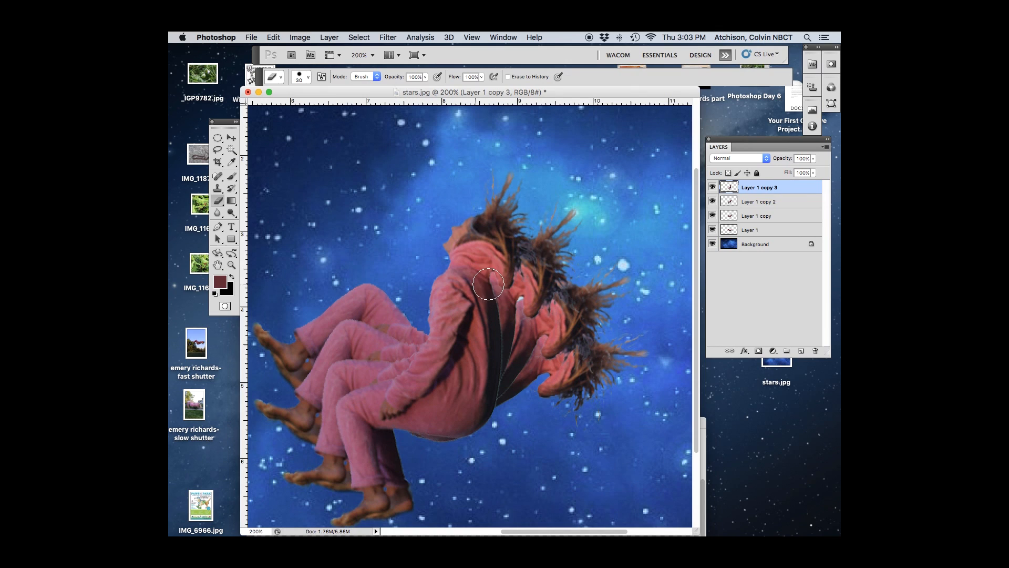
Step: Duplicate the Layer 1 copy 3 layer
left_click_drag(765, 188, 802, 352)
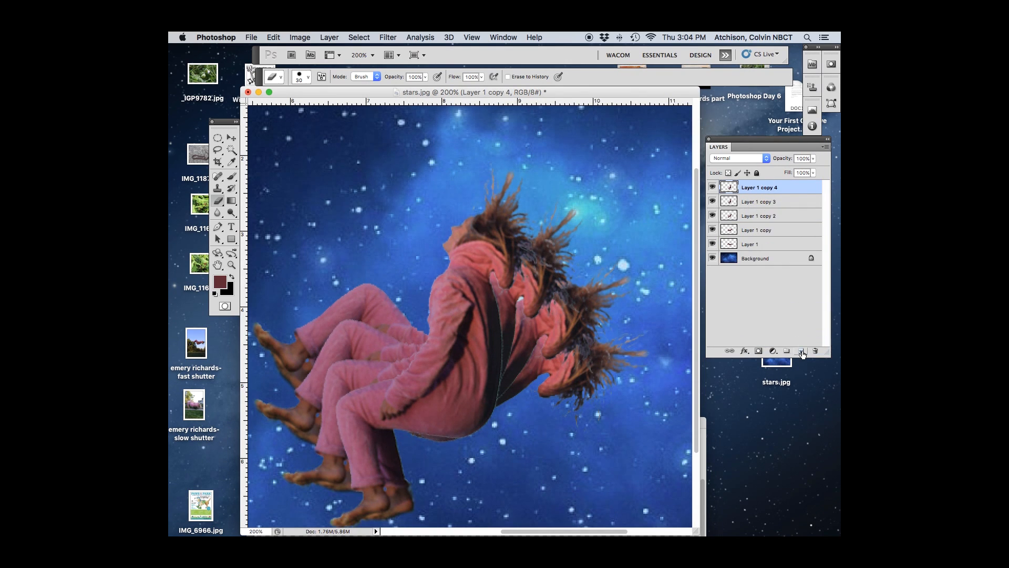
key("super+t")
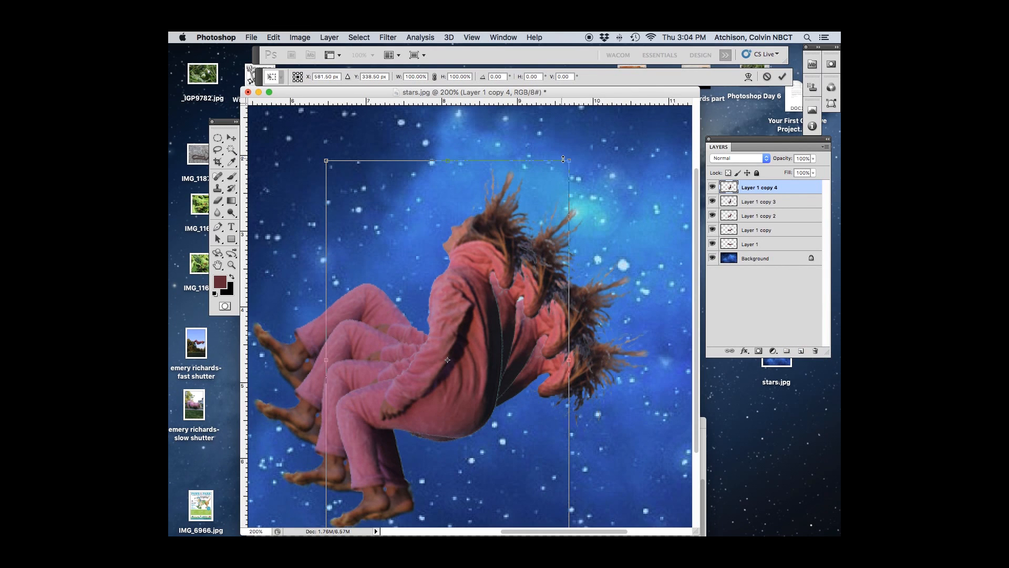
left_click_drag(574, 156, 543, 141)
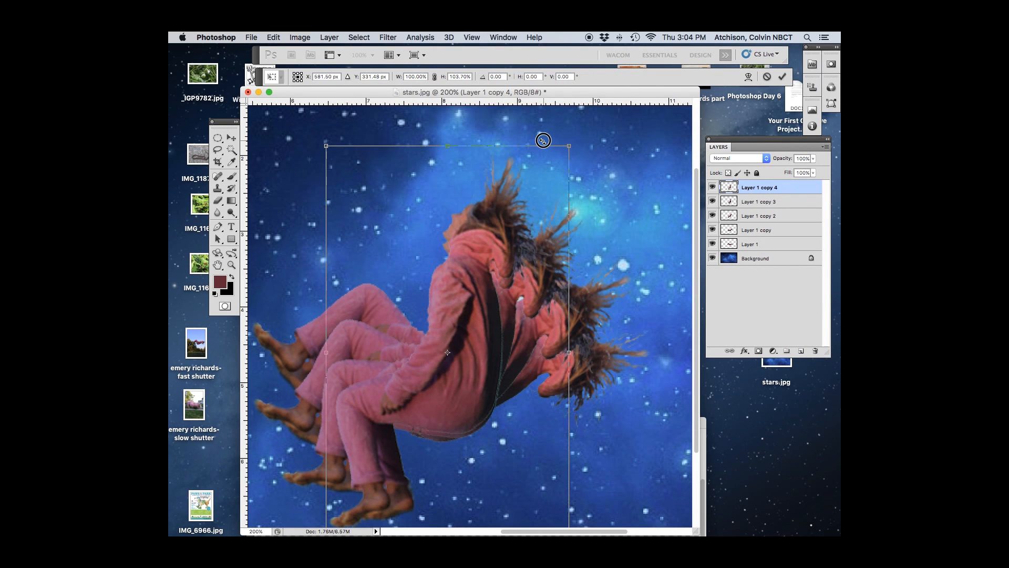
key("Return")
key("e")
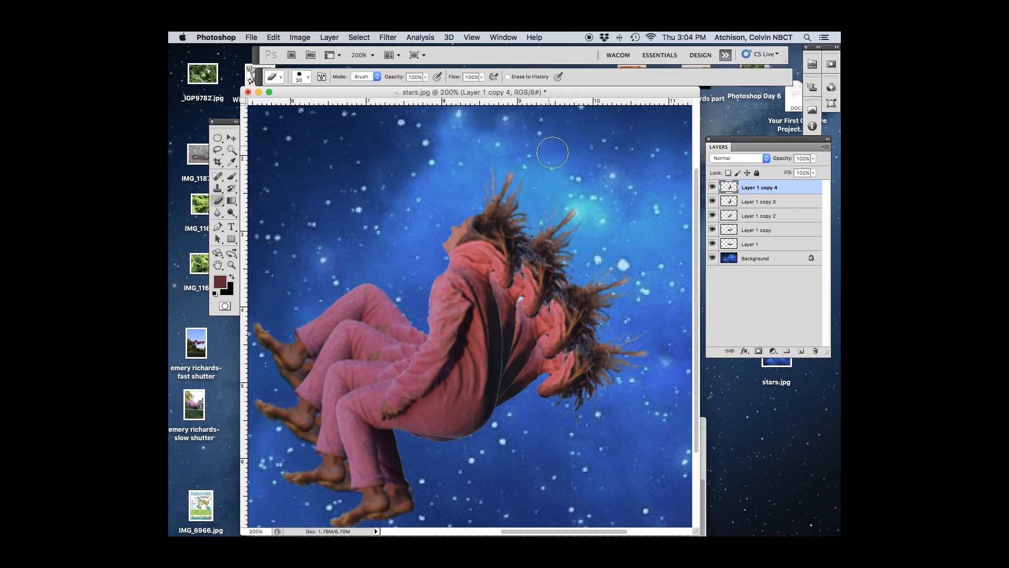
Step: Rotate the new top copy of the girl about 23 degrees further counterclockwise
key("super+t")
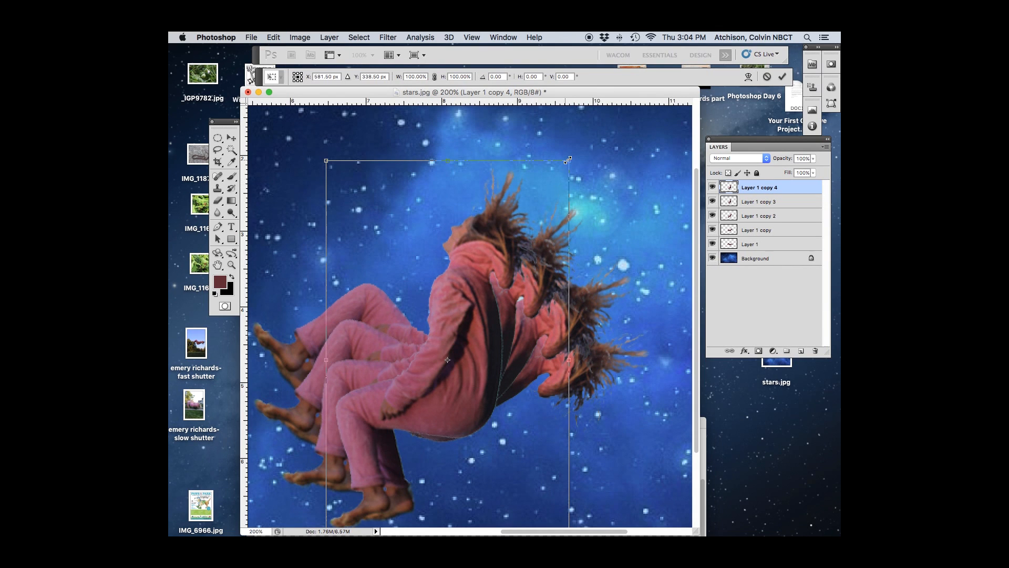
left_click_drag(575, 153, 483, 123)
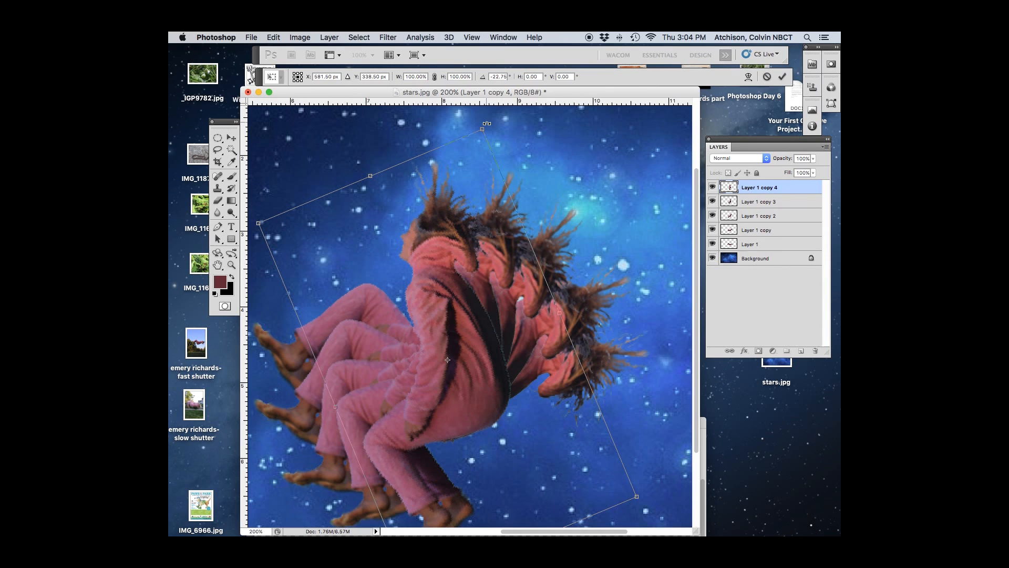
key("Return")
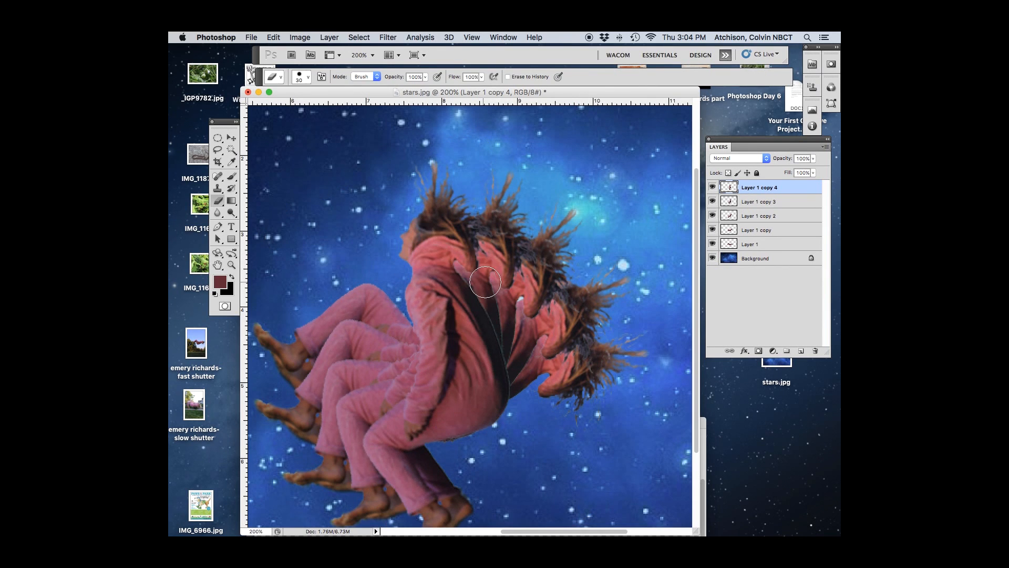
Step: Set Layer 1's opacity to 20% and toggle its visibility off and on to compare the effect
key("z")
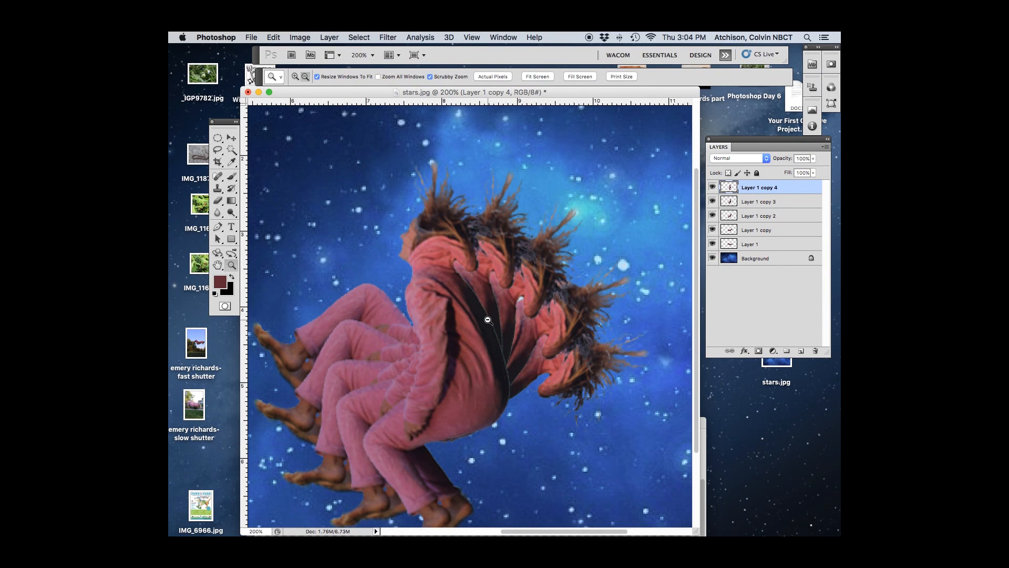
left_click(477, 333, "alt")
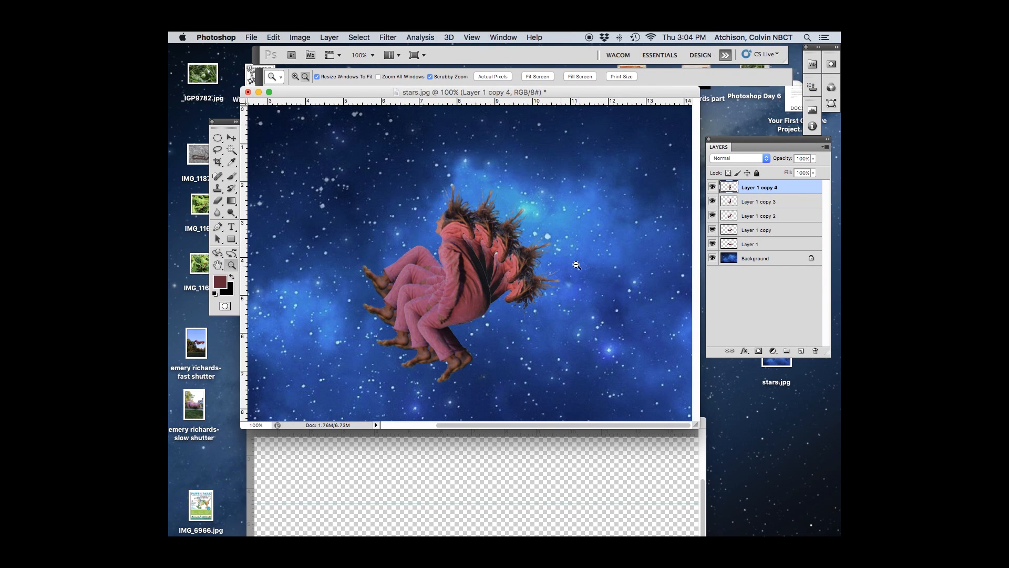
left_click(762, 248)
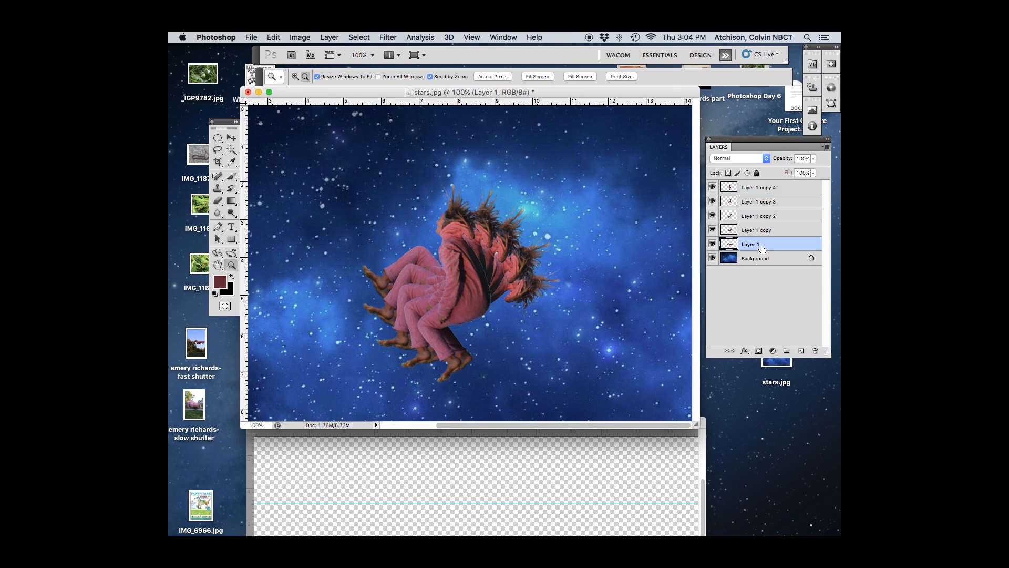
left_click(814, 158)
left_click_drag(818, 173, 774, 172)
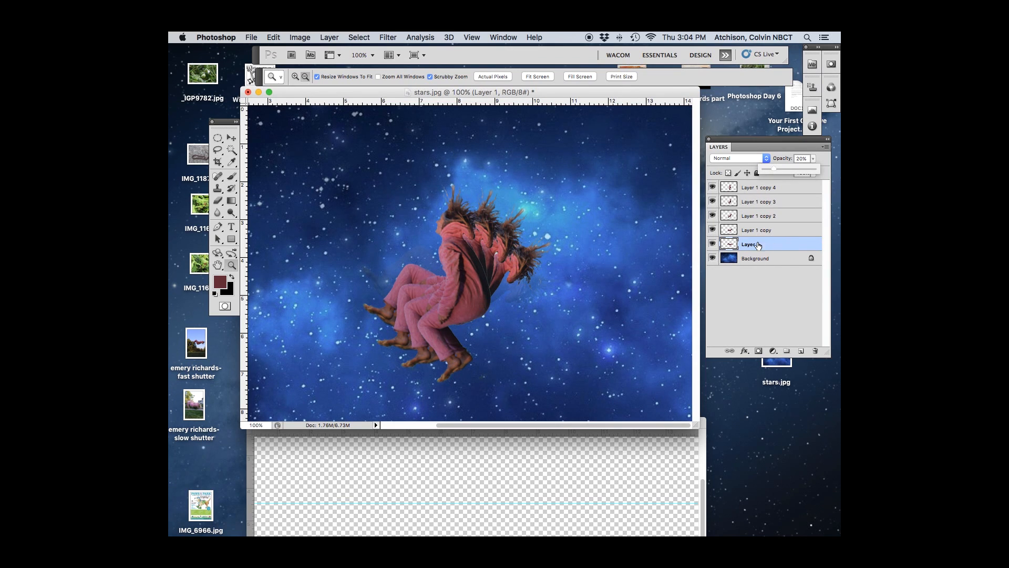
left_click(712, 244)
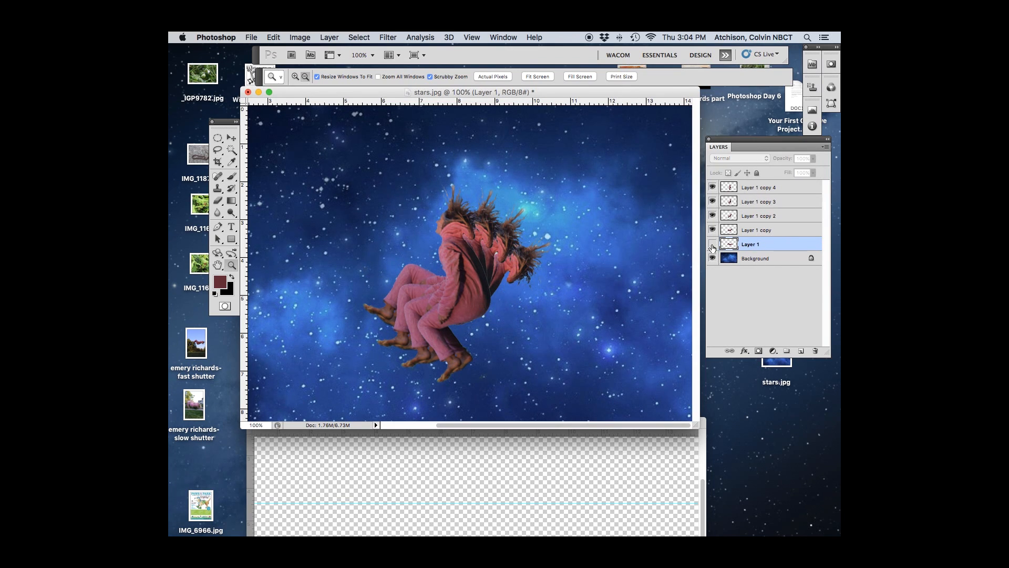
left_click(712, 245)
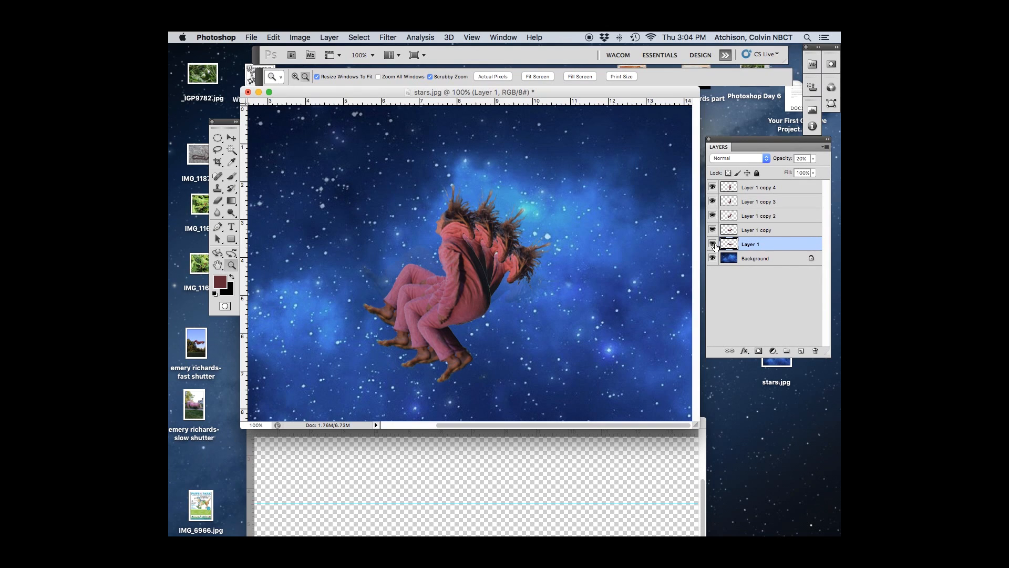
Step: Set the opacity of the Layer 1 copy layer to 30%
left_click(774, 231)
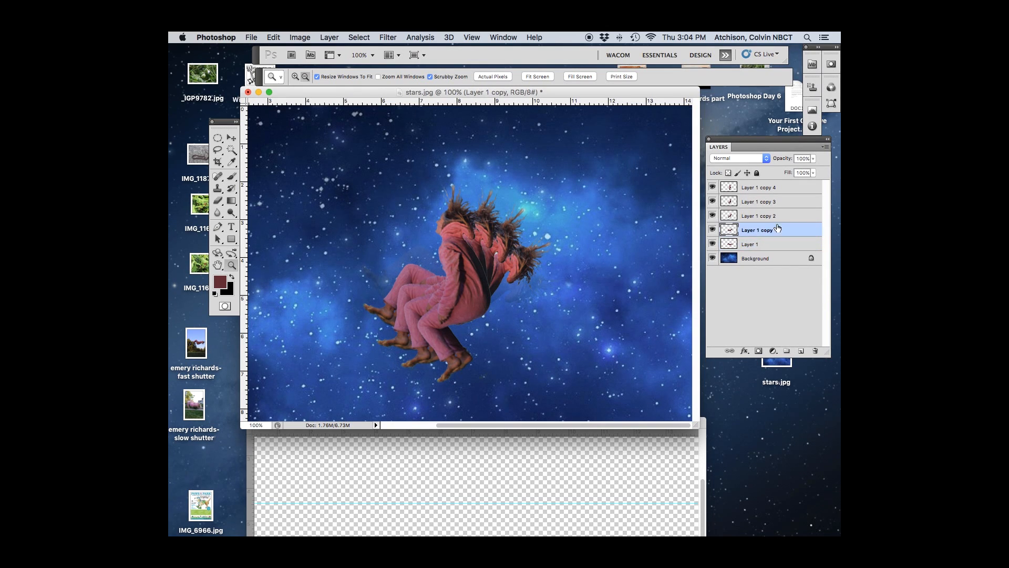
left_click(798, 158)
key("BackSpace")
type("30")
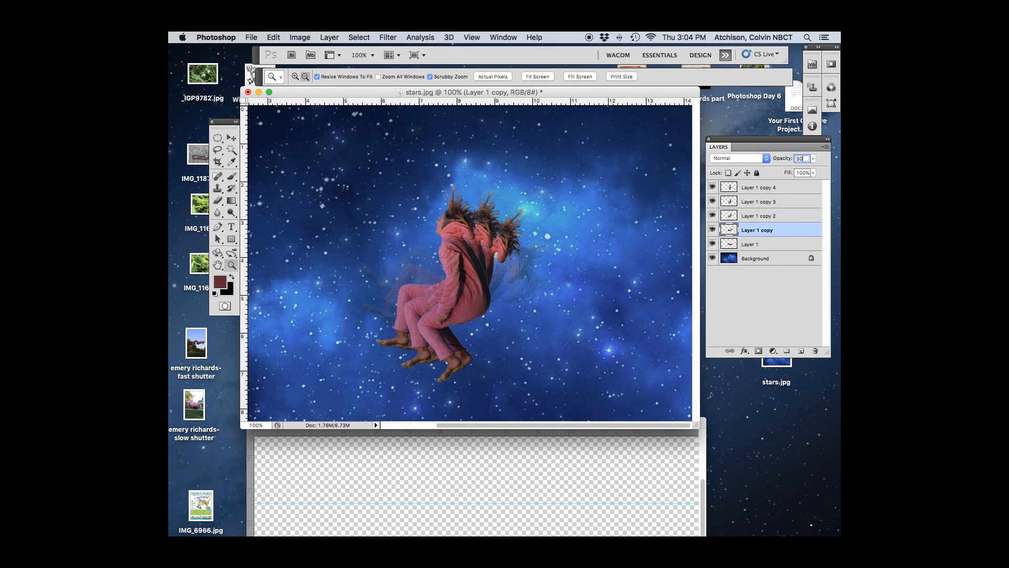
key("Tab")
Step: Set the opacity of Layer 1 copy 2 to 40%
left_click(772, 219)
double_click(803, 157)
type("40")
key("Tab")
Step: Set the opacity of Layer 1 copy 3 to 50%
left_click(786, 205)
double_click(797, 159)
type("50")
key("Tab")
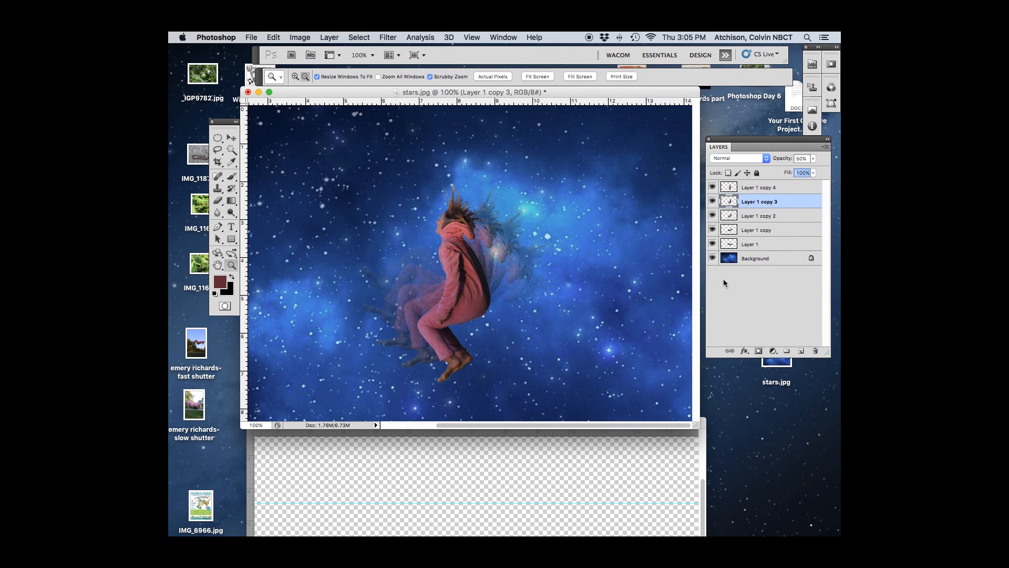
Step: Move the layer list closer to the image and duplicate Layer 1 copy 4
left_click_drag(757, 145, 666, 153)
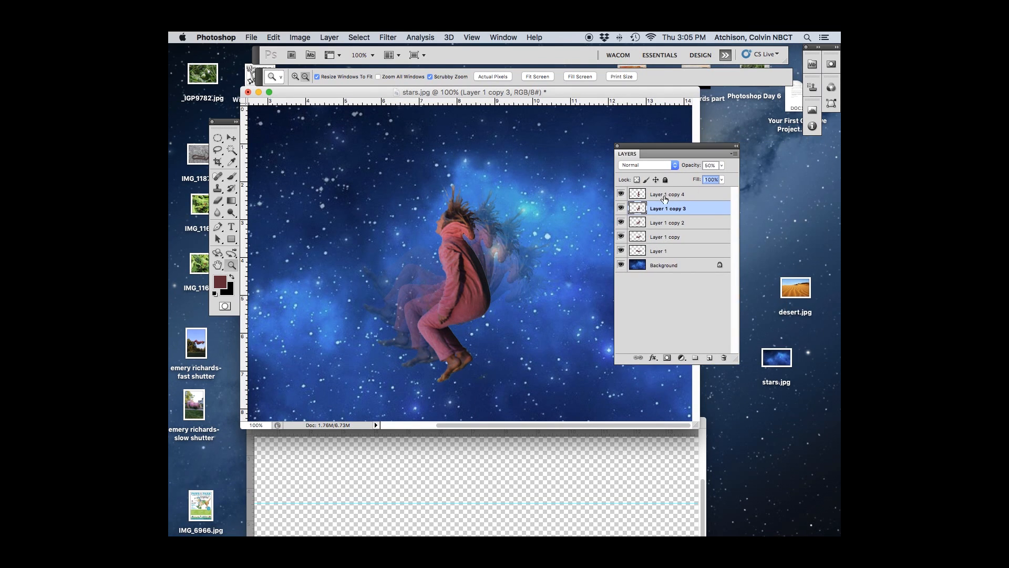
left_click(671, 196)
left_click_drag(662, 198, 712, 360)
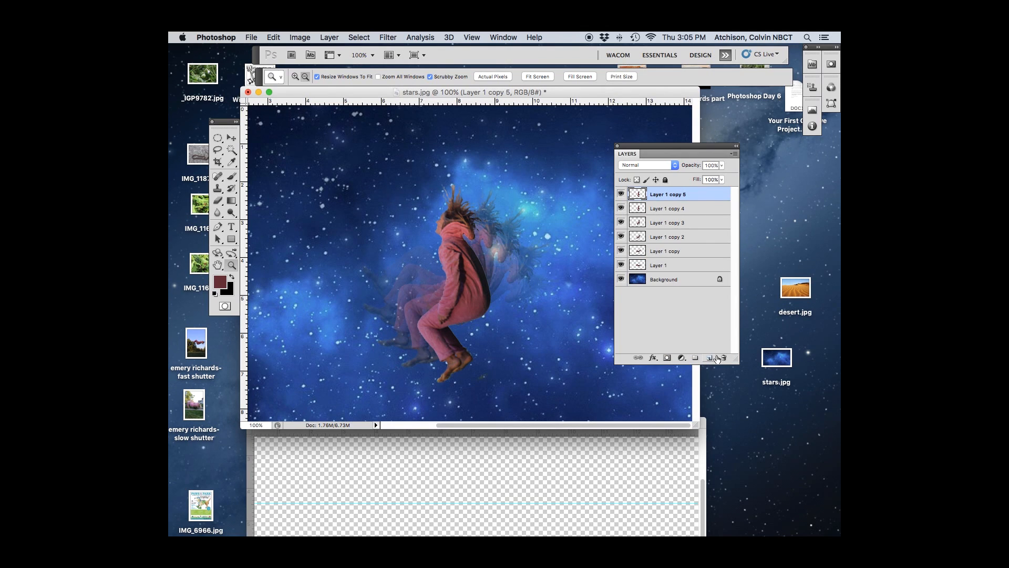
key("ctrl+t")
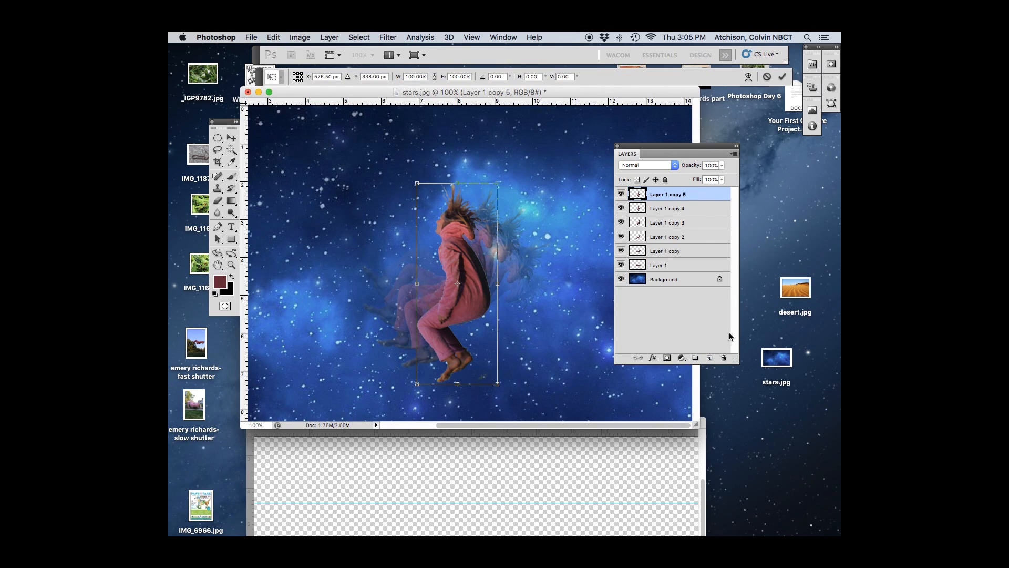
left_click_drag(410, 175, 355, 214)
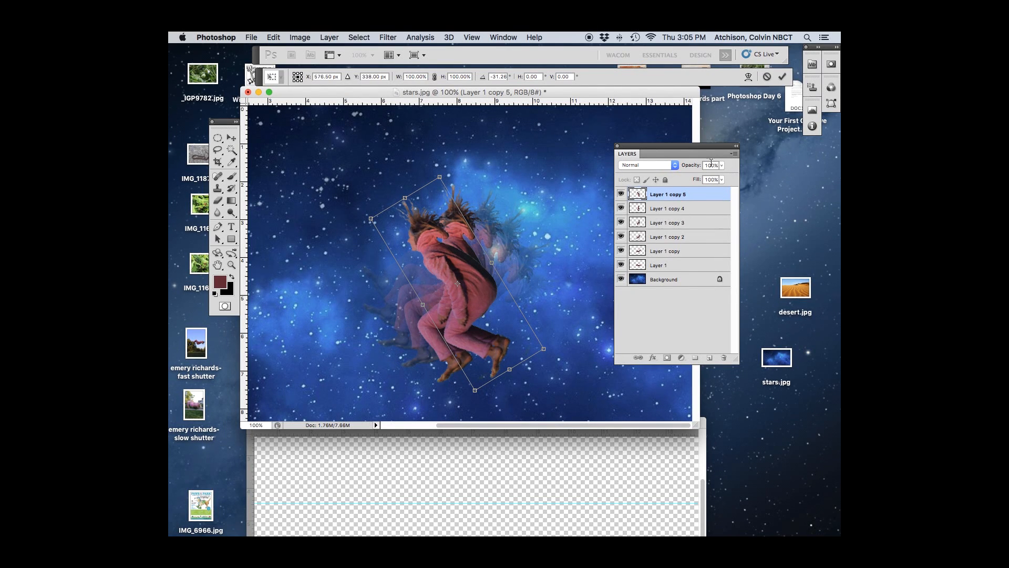
double_click(705, 164)
type("50")
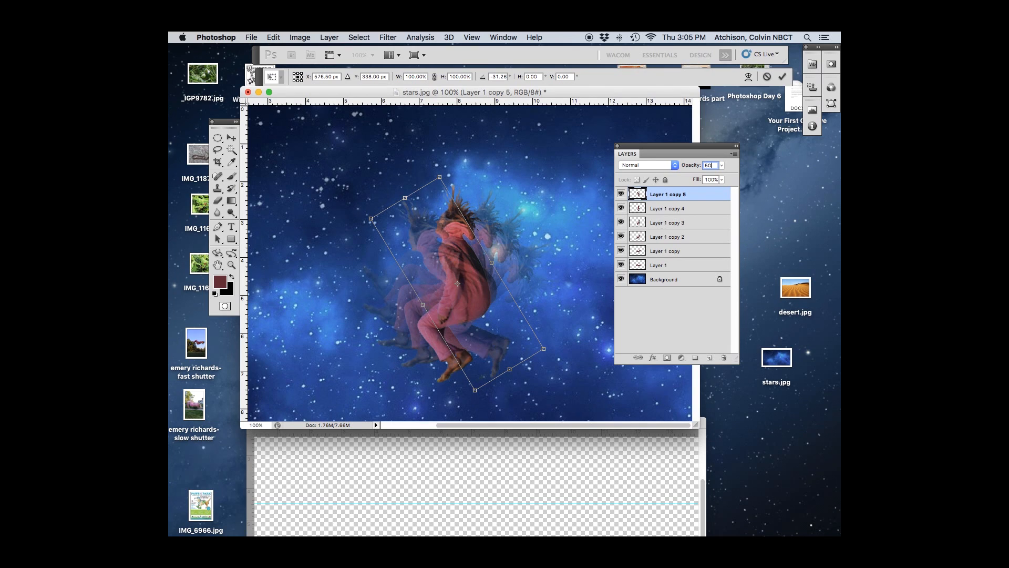
key("Tab")
key("Return")
key("Escape")
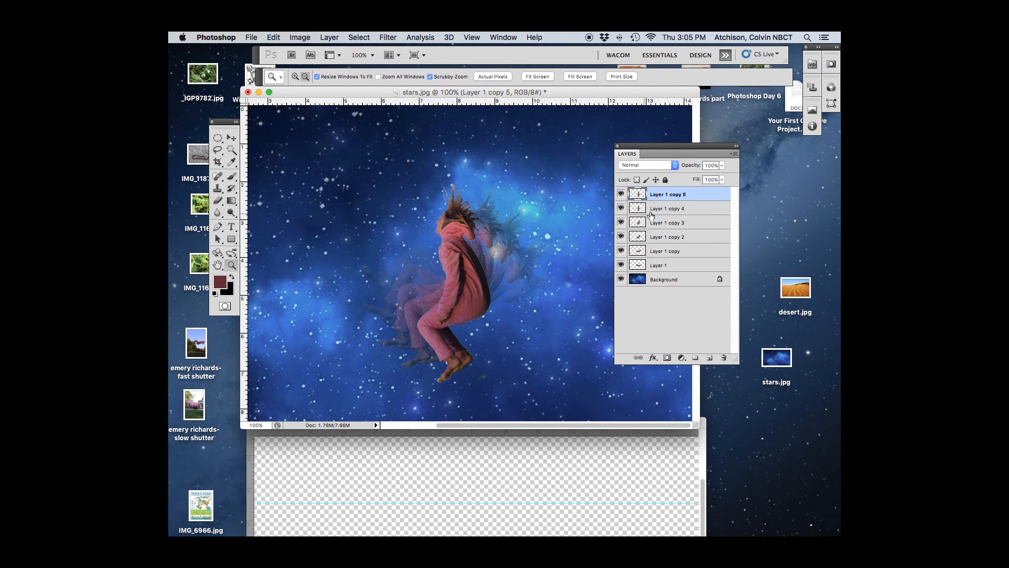
Step: Set the opacity of Layer 1 copy 4 to 60%
left_click(672, 210)
left_click(690, 226)
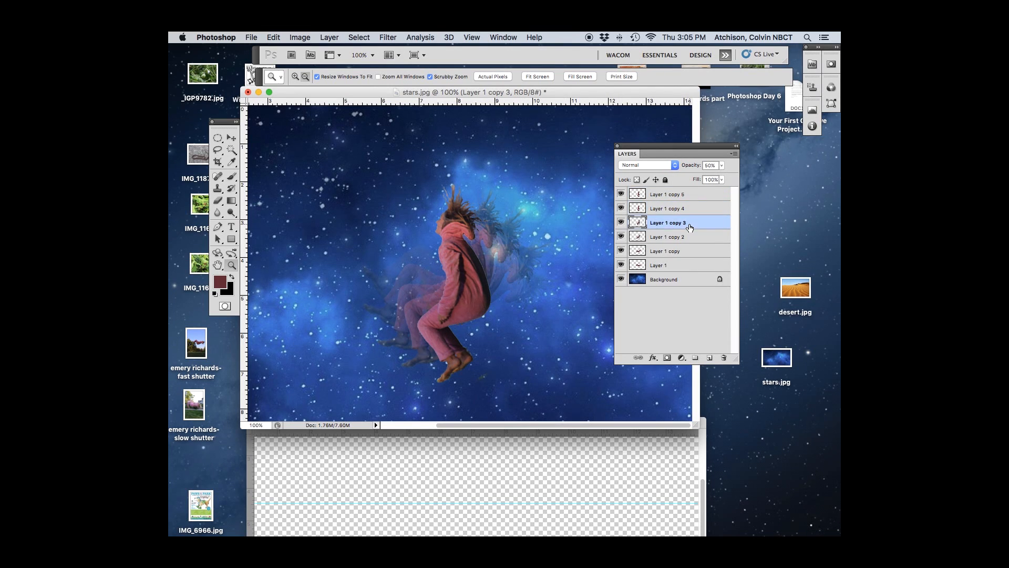
left_click(688, 209)
double_click(707, 165)
type("60")
key("Tab")
Step: Add a layer mask to Layer 1 copy 5 and brush a dark stroke on it across the girl's upper torso
left_click(681, 195)
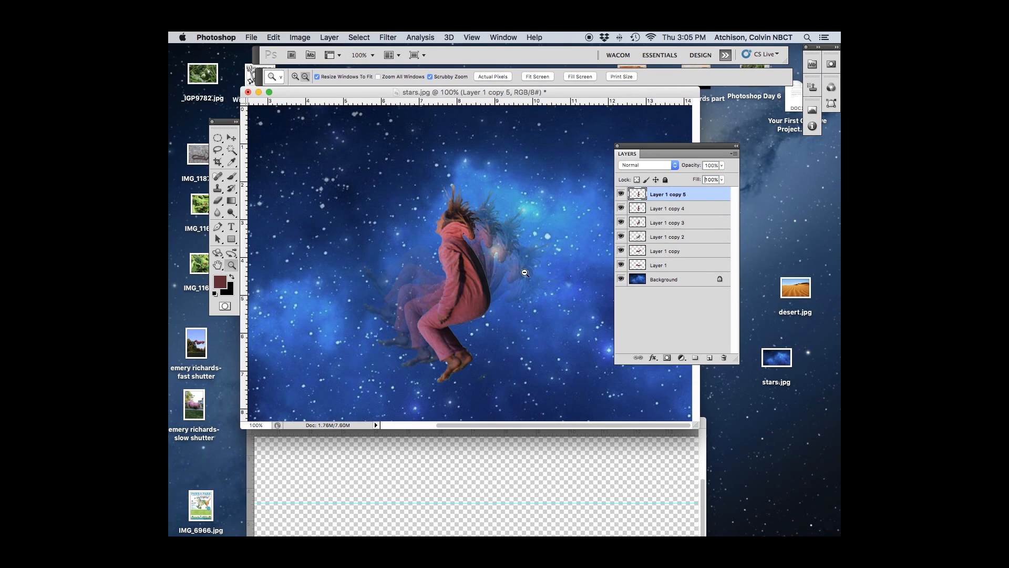
left_click(667, 358)
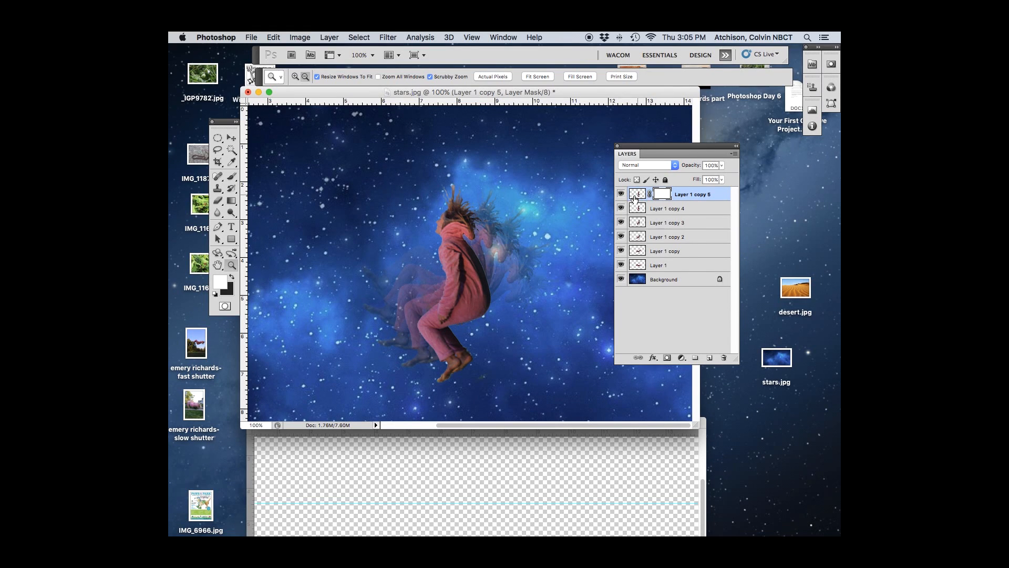
left_click(234, 281)
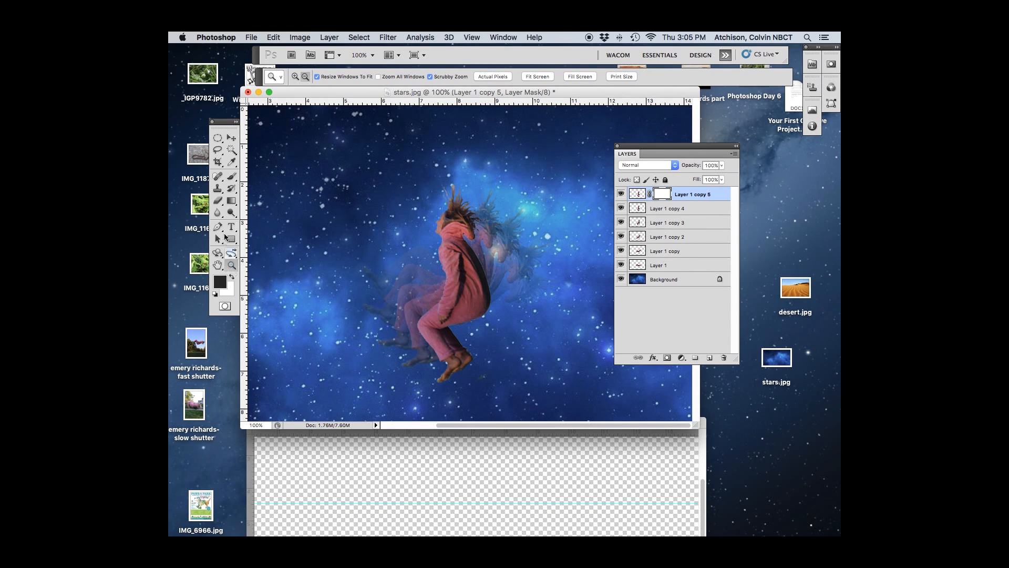
left_click(231, 176)
mouse_move(437, 253)
left_mouse_down()
mouse_move(479, 259)
mouse_move(418, 255)
mouse_move(470, 260)
mouse_move(425, 268)
mouse_move(417, 283)
mouse_move(465, 280)
mouse_move(463, 254)
left_mouse_up()
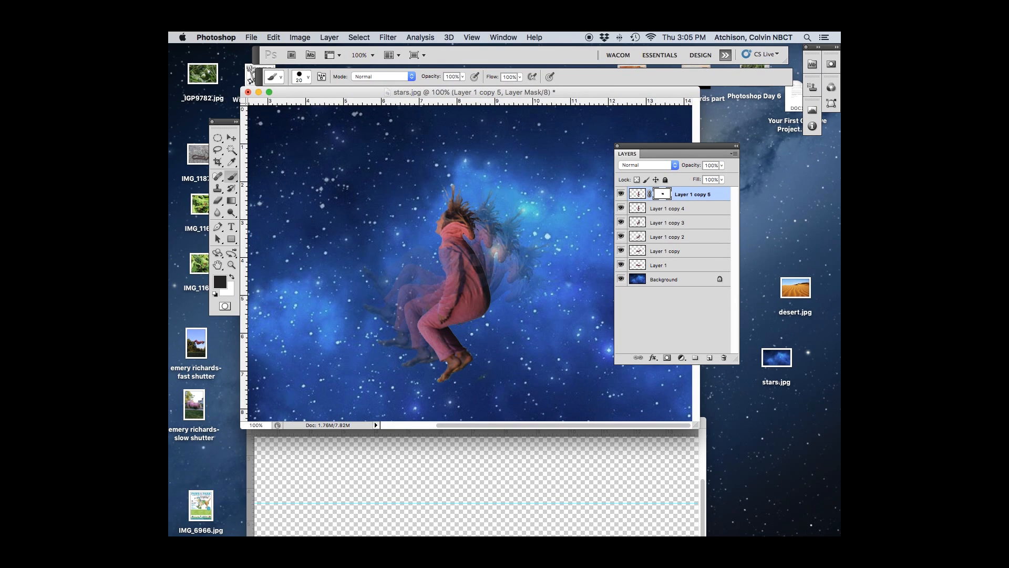
Step: Paint across the girl's torso on the mask with grey 8e8e8e, then with the foreground colour reset to black
left_click(220, 282)
left_click_drag(344, 256, 307, 228)
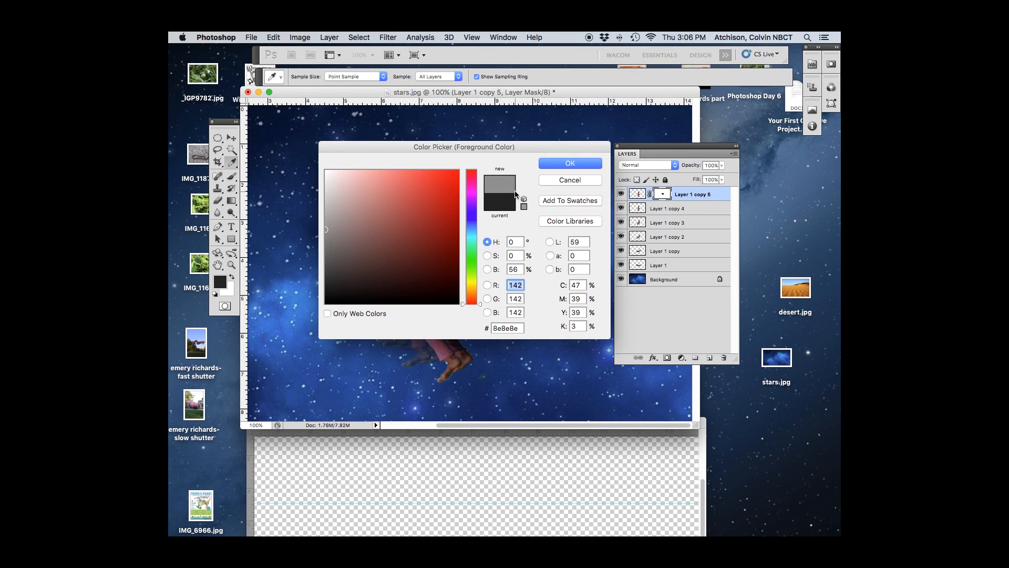
left_click(561, 166)
mouse_move(435, 263)
left_mouse_down()
mouse_move(456, 245)
mouse_move(457, 271)
left_mouse_up()
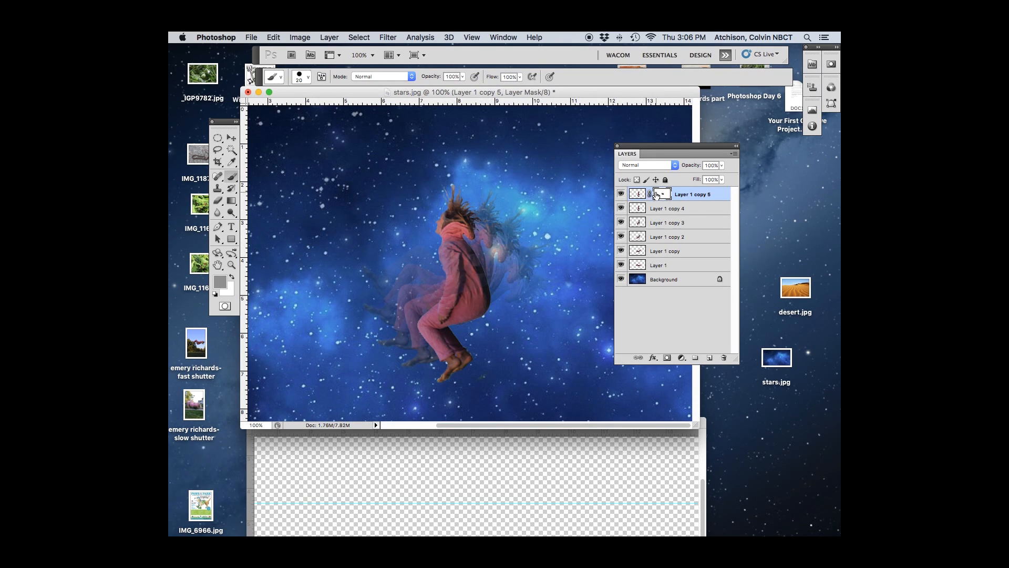
left_click(216, 295)
mouse_move(433, 273)
left_mouse_down()
mouse_move(484, 262)
mouse_move(478, 272)
left_mouse_up()
Step: Hide Layer 1 and its copies up to copy 4, then mask out Layer 1 copy 5's torso in black
left_click(621, 208)
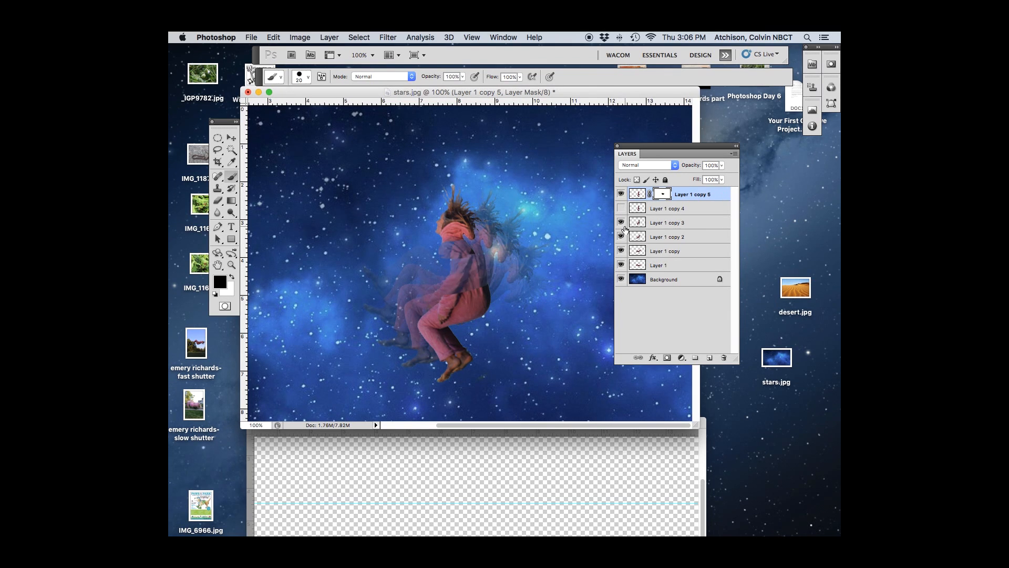
left_click(621, 223)
left_click(621, 237)
left_click(622, 251)
left_click(622, 266)
mouse_move(507, 270)
left_mouse_down()
mouse_move(459, 261)
mouse_move(509, 251)
mouse_move(443, 248)
left_mouse_up()
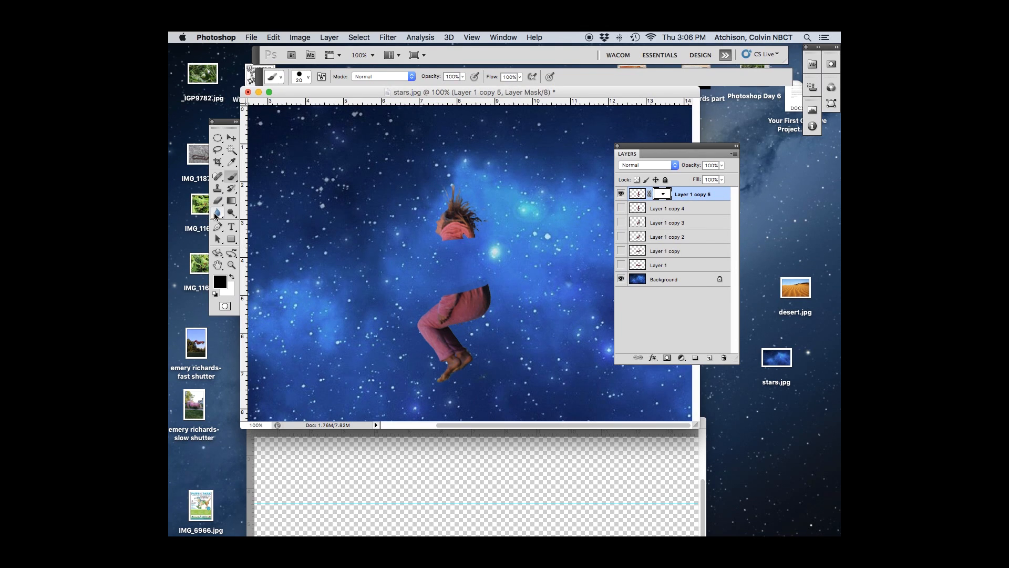
Step: Set the foreground colour to white and paint on the mask to bring back the girl's upper torso
left_click(221, 283)
left_click_drag(329, 249, 295, 162)
left_click(542, 163)
mouse_move(489, 226)
left_mouse_down()
mouse_move(422, 246)
mouse_move(488, 242)
mouse_move(429, 256)
mouse_move(482, 259)
left_mouse_up()
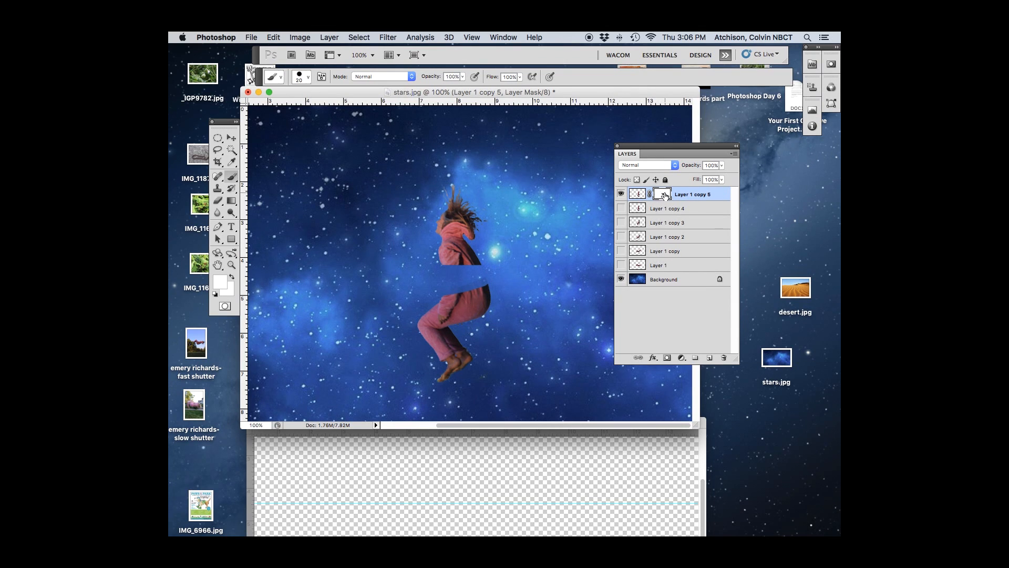
mouse_move(487, 269)
left_mouse_down()
mouse_move(421, 271)
mouse_move(474, 270)
mouse_move(432, 293)
mouse_move(495, 269)
left_mouse_up()
Step: Mask out more of the girl's waist and hips in black, then brush over the torso area with a grey foreground colour
left_click(215, 294)
mouse_move(454, 262)
left_mouse_down()
mouse_move(481, 259)
mouse_move(418, 293)
mouse_move(436, 302)
mouse_move(500, 284)
left_mouse_up()
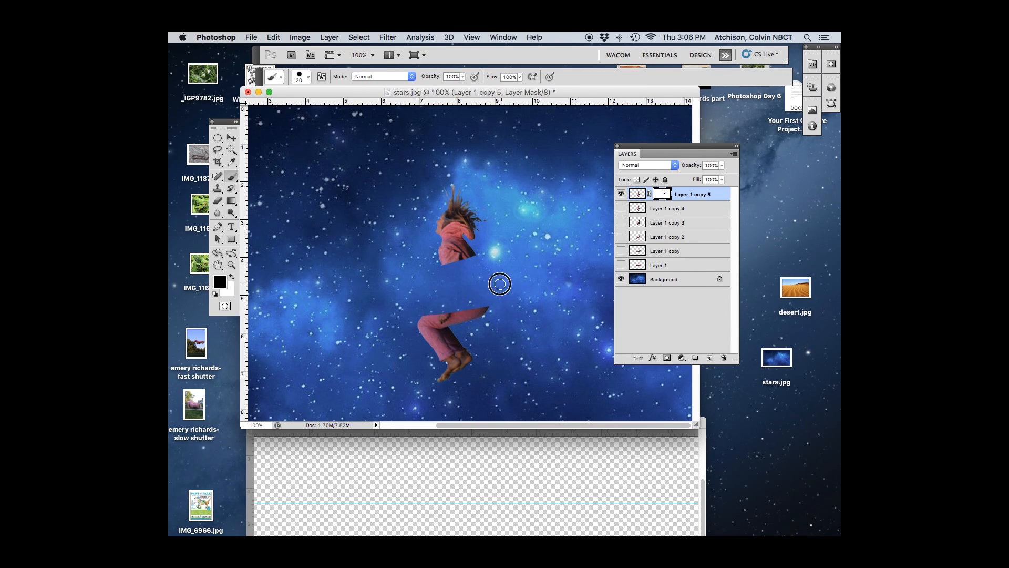
left_click(220, 283)
left_click_drag(349, 272, 306, 234)
left_click(561, 164)
mouse_move(468, 256)
left_mouse_down()
mouse_move(419, 281)
mouse_move(509, 246)
mouse_move(488, 252)
mouse_move(482, 278)
mouse_move(499, 272)
mouse_move(478, 275)
left_mouse_up()
Step: Paint the mask of Layer 1 copy 5 white over the hidden torso and hips to restore the whole figure
left_click(232, 276)
mouse_move(506, 306)
left_mouse_down()
mouse_move(412, 308)
mouse_move(494, 285)
mouse_move(490, 303)
mouse_move(524, 275)
mouse_move(510, 262)
mouse_move(428, 255)
mouse_move(422, 274)
mouse_move(447, 269)
mouse_move(454, 250)
mouse_move(445, 255)
left_mouse_up()
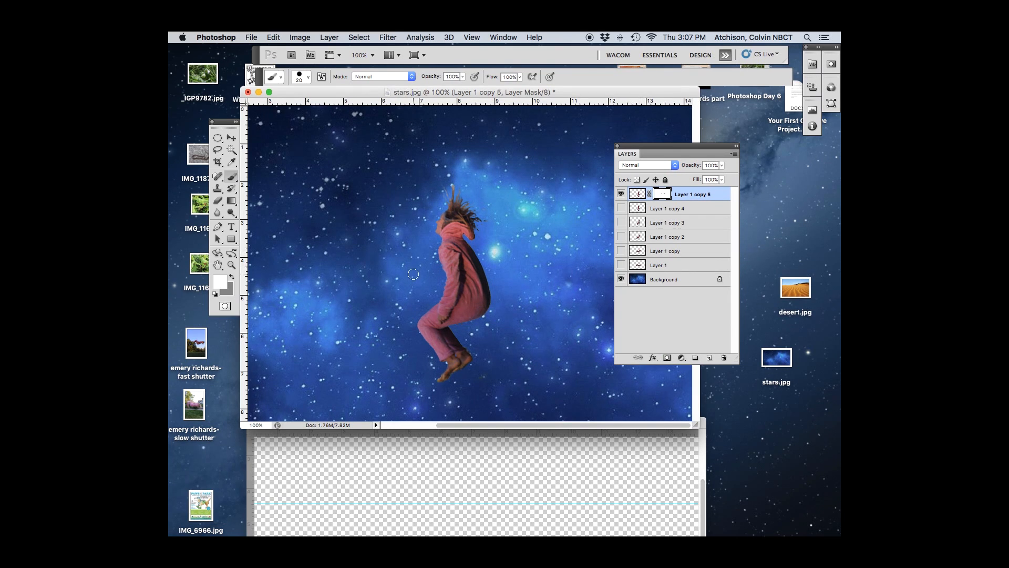
Step: Create a new layer group above Layer 1 copy 5
left_click(696, 358)
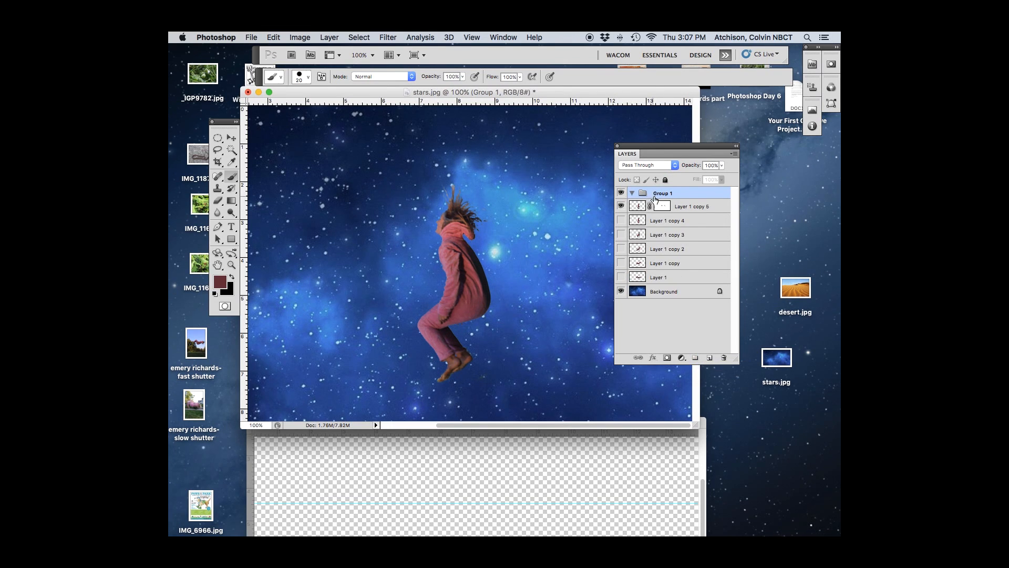
Step: Show the hidden girl layers and move all six girl layers into Group 1
left_click_drag(622, 221, 622, 277)
left_click(684, 206)
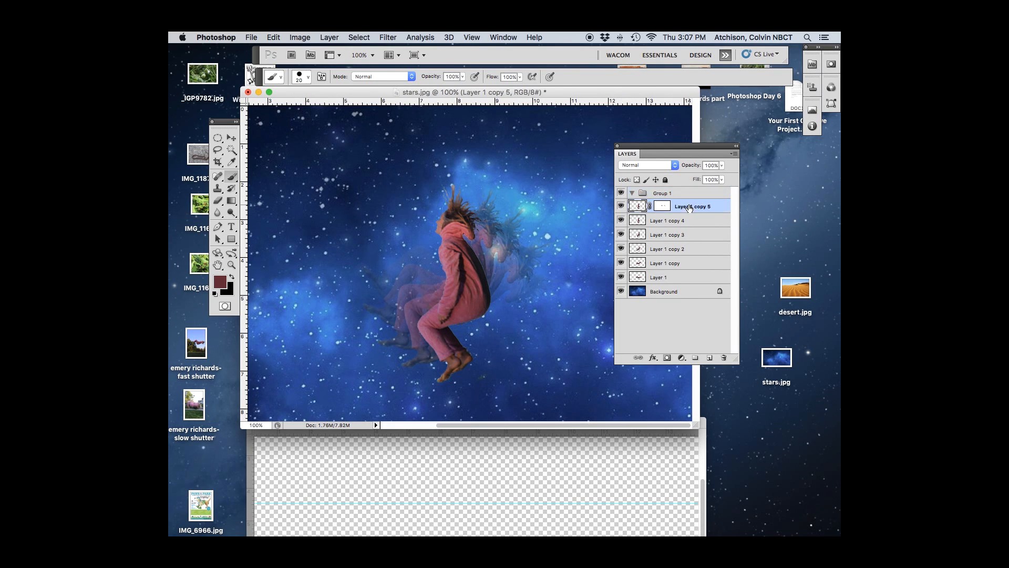
mouse_move(648, 206)
left_mouse_down()
mouse_move(641, 194)
mouse_move(651, 208)
mouse_move(654, 194)
left_mouse_up()
left_click_drag(650, 238, 665, 199)
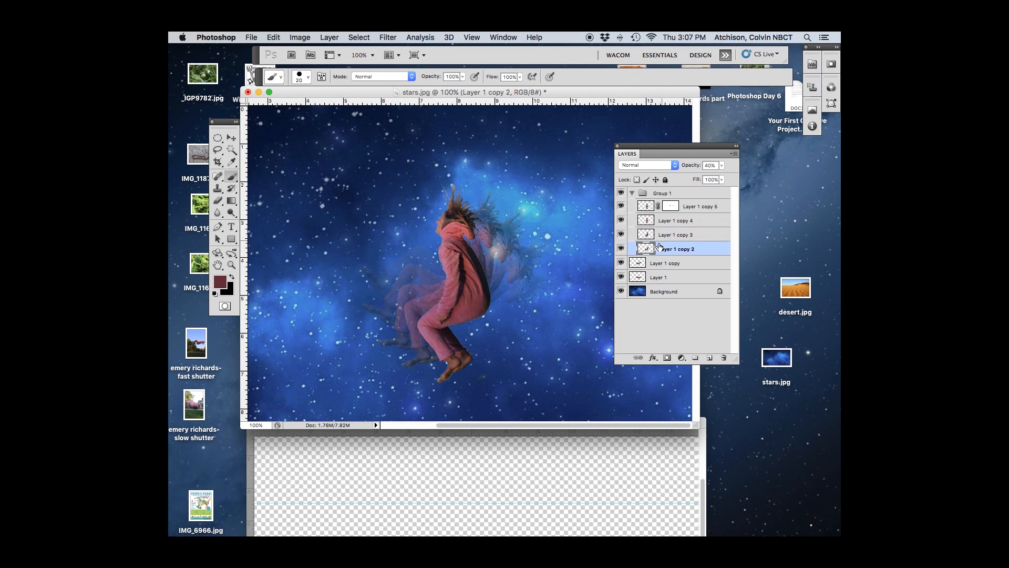
left_click_drag(657, 264, 664, 192)
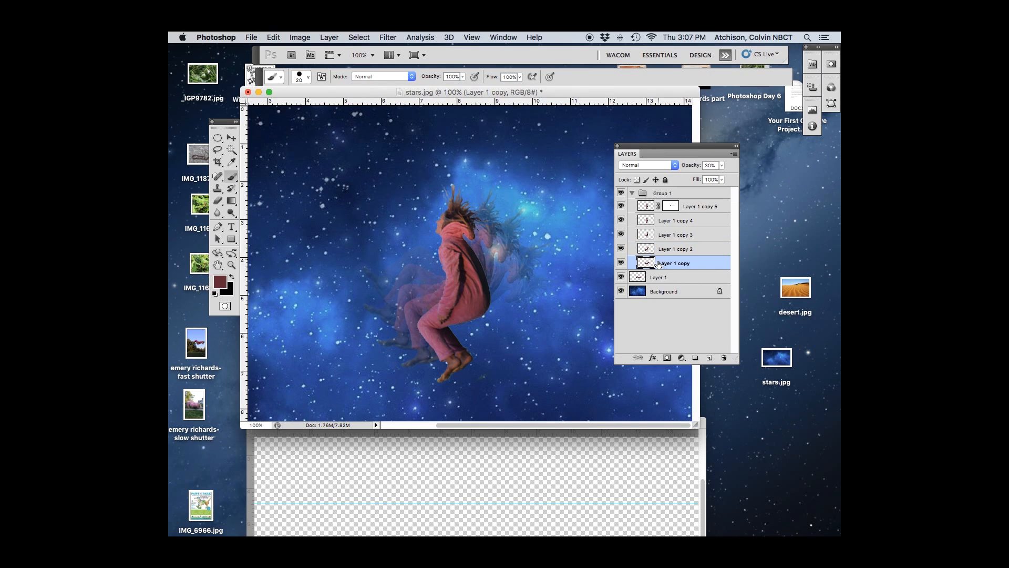
left_click_drag(656, 275, 664, 192)
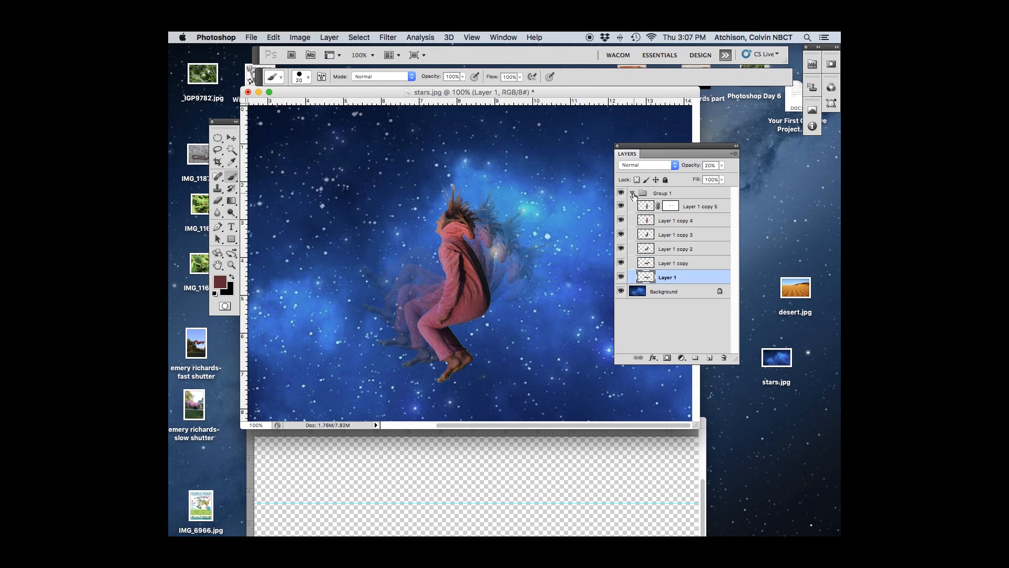
Step: Collapse Group 1, hide and reshow the whole group, and expand it again
left_click(633, 193)
left_click(622, 193)
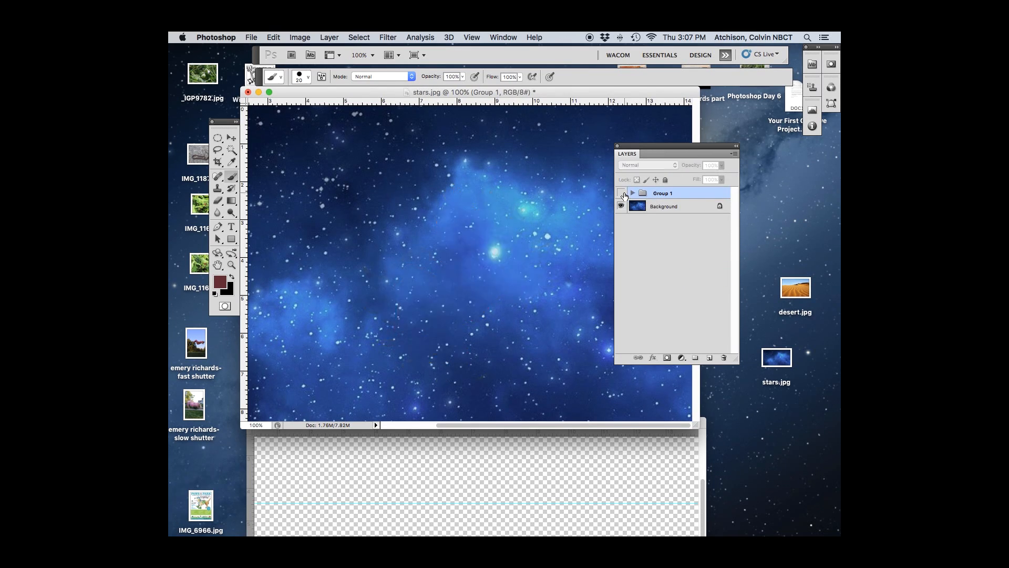
left_click(622, 193)
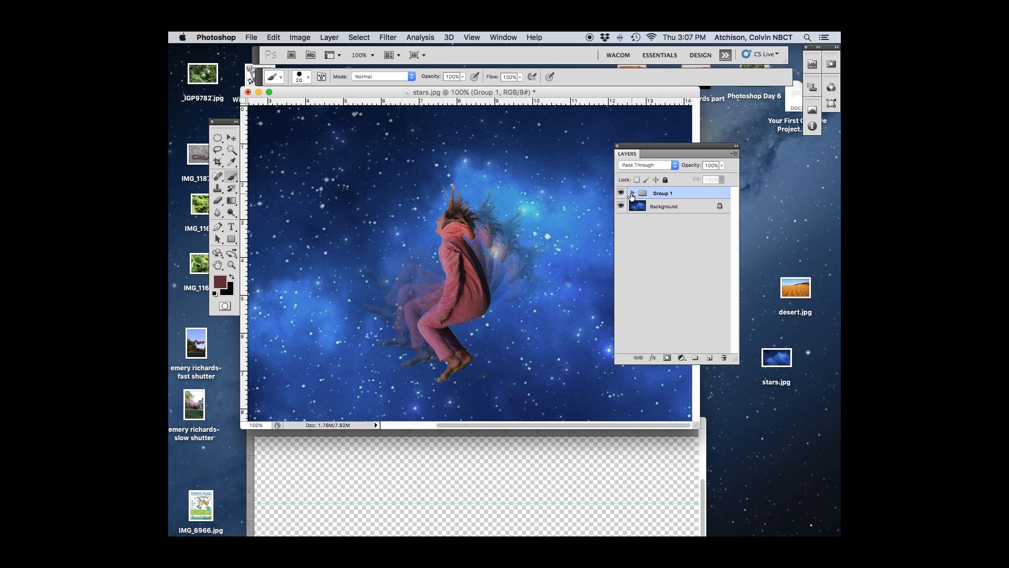
left_click(633, 193)
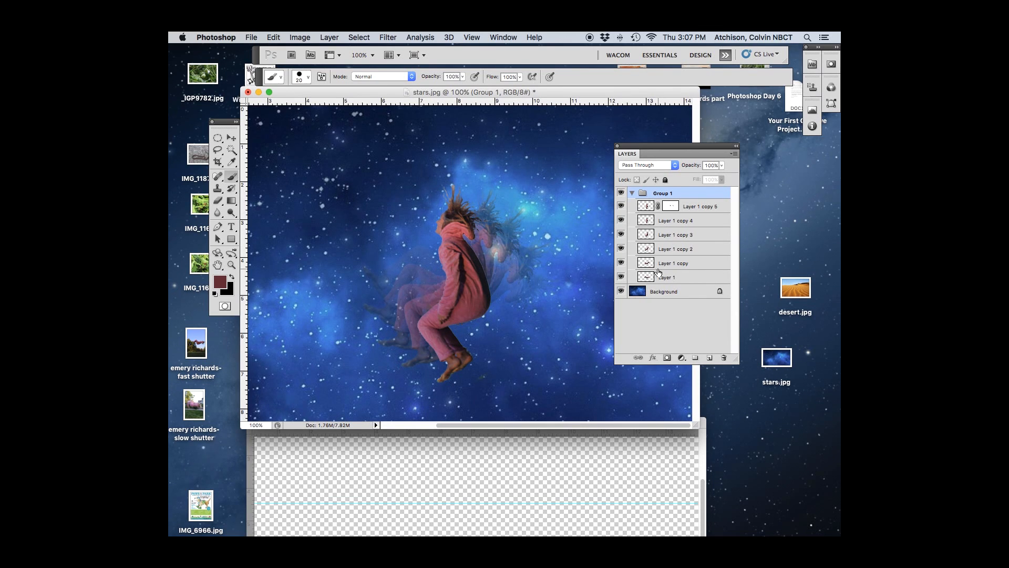
Step: Hide and reshow individual layers inside Group 1, including Layer 1 and Layer 1 copies 3, 4 and 5
left_click(621, 276)
left_click(621, 277)
left_click(621, 273)
left_click(621, 274)
left_click(621, 234)
left_click(622, 234)
left_click(629, 221)
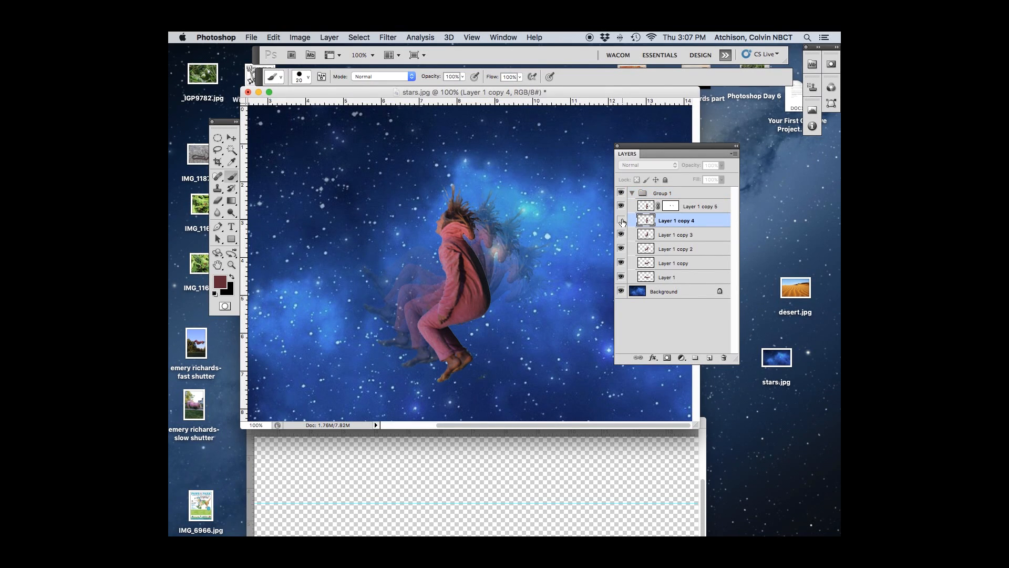
left_click(621, 206)
left_click(622, 206)
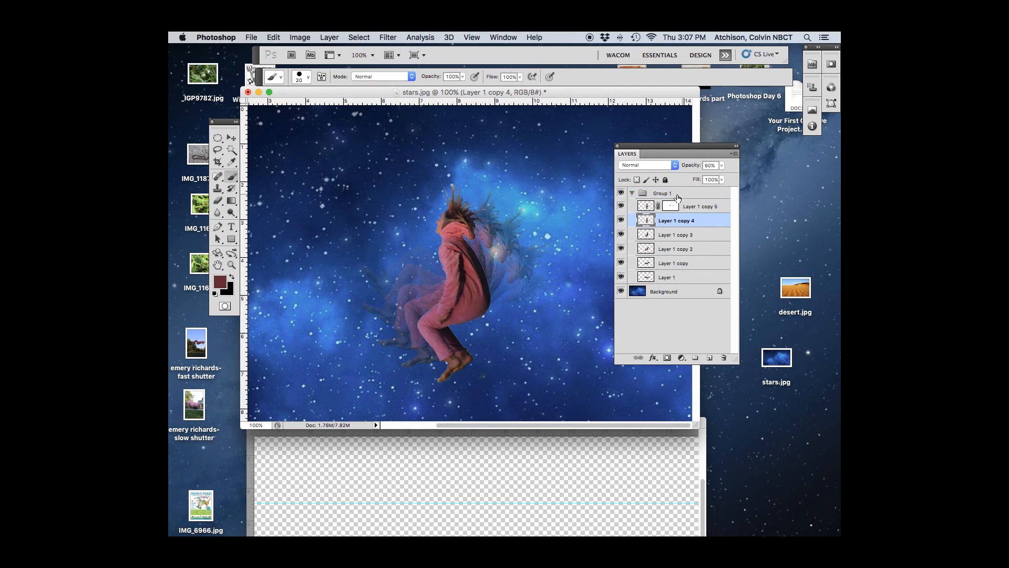
Step: Rename the layer group Group 1 as Flyer
double_click(664, 193)
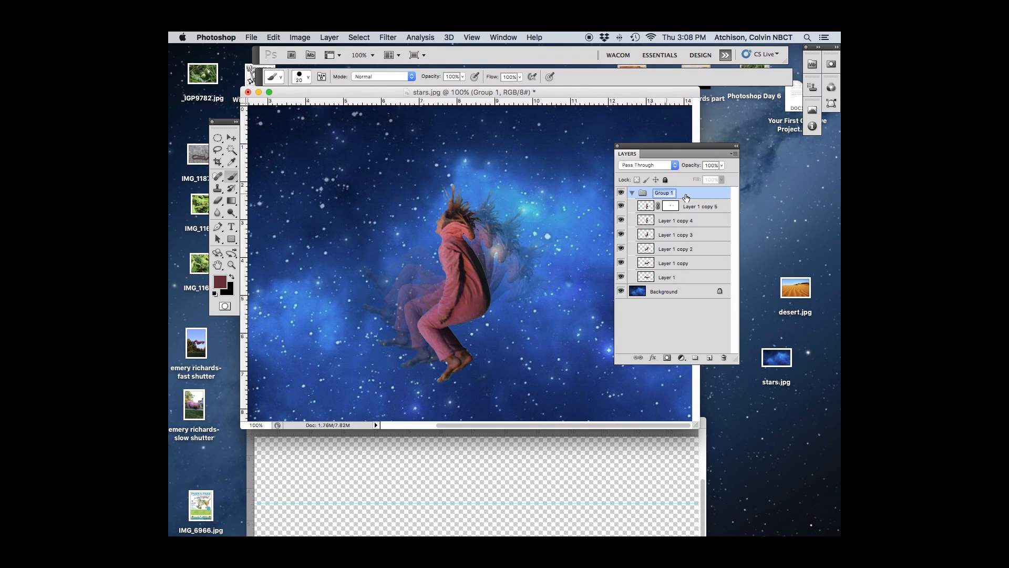
type("Flyer")
key("Return")
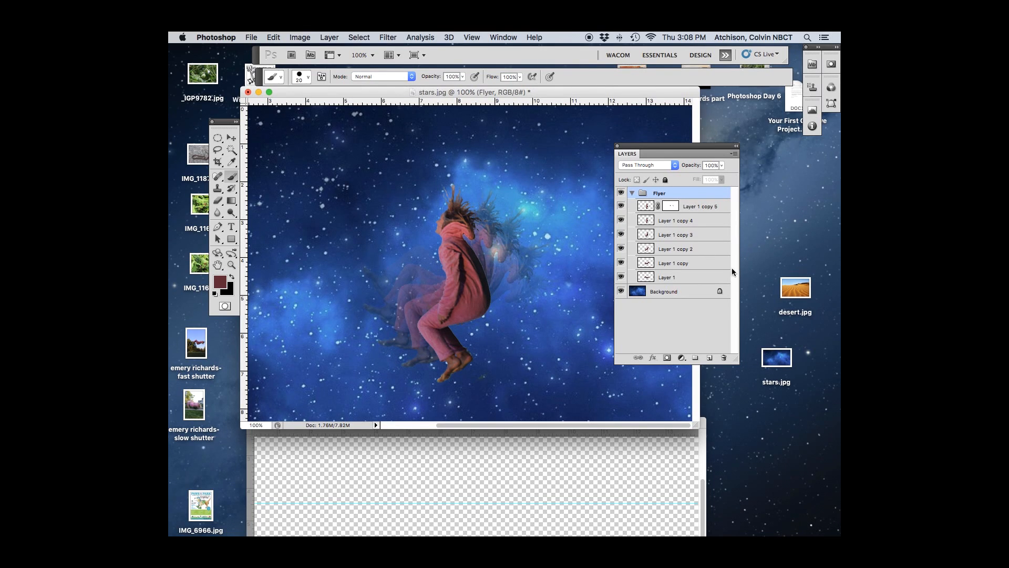
Step: Rename Layer 1 as Flyer1 and Layer 1 copy as Flyer2
double_click(666, 277)
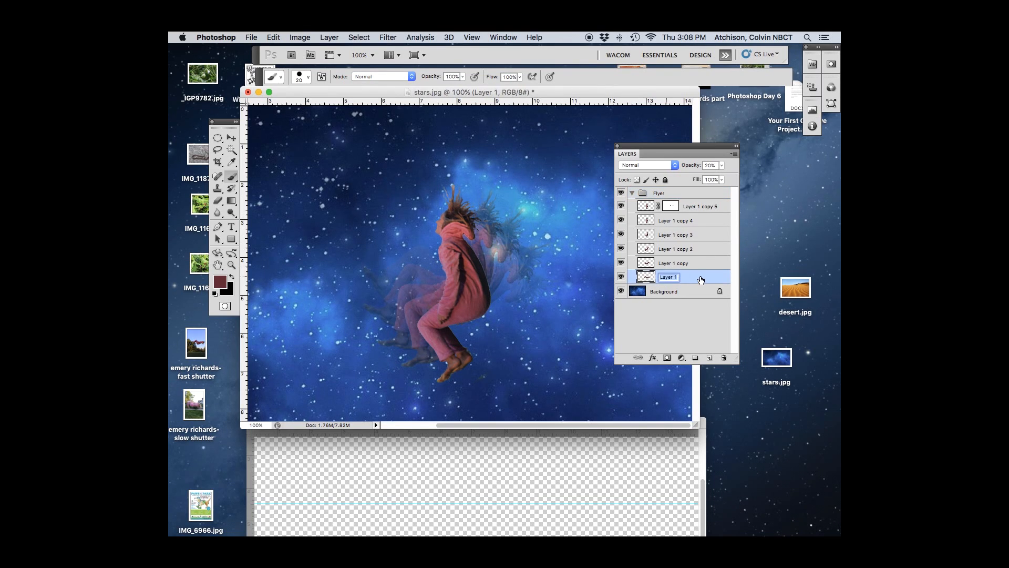
type("Fl")
key("Return")
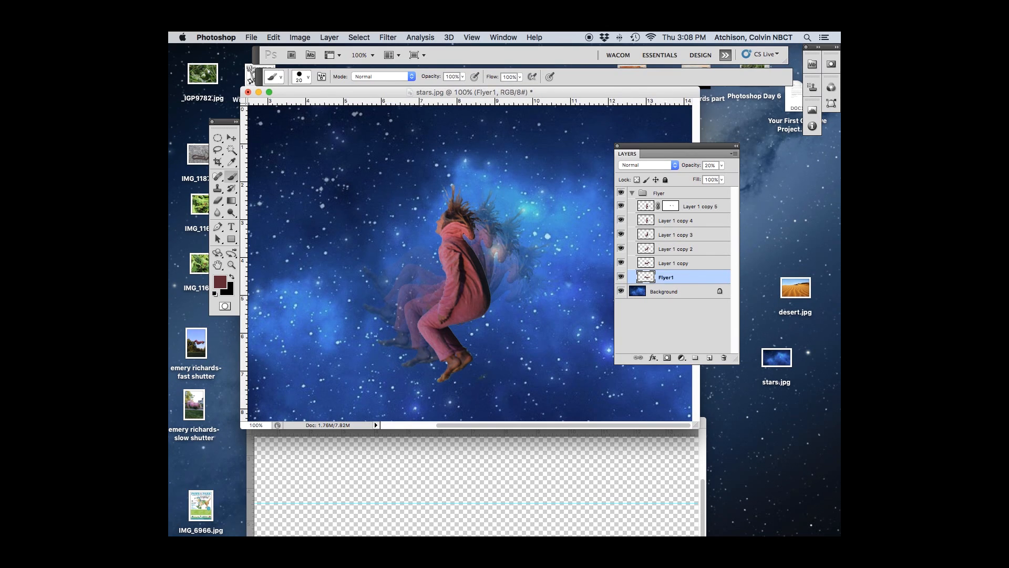
double_click(683, 263)
type("Flyer2")
key("Return")
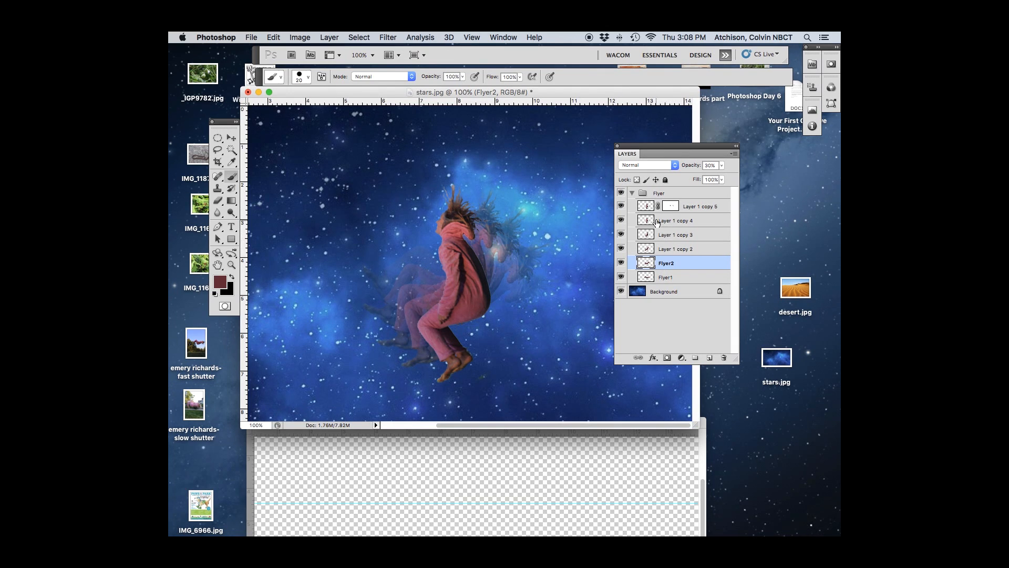
Step: Try the Darken and Lighten blend modes on Layer 1 copy 5
left_click(672, 248)
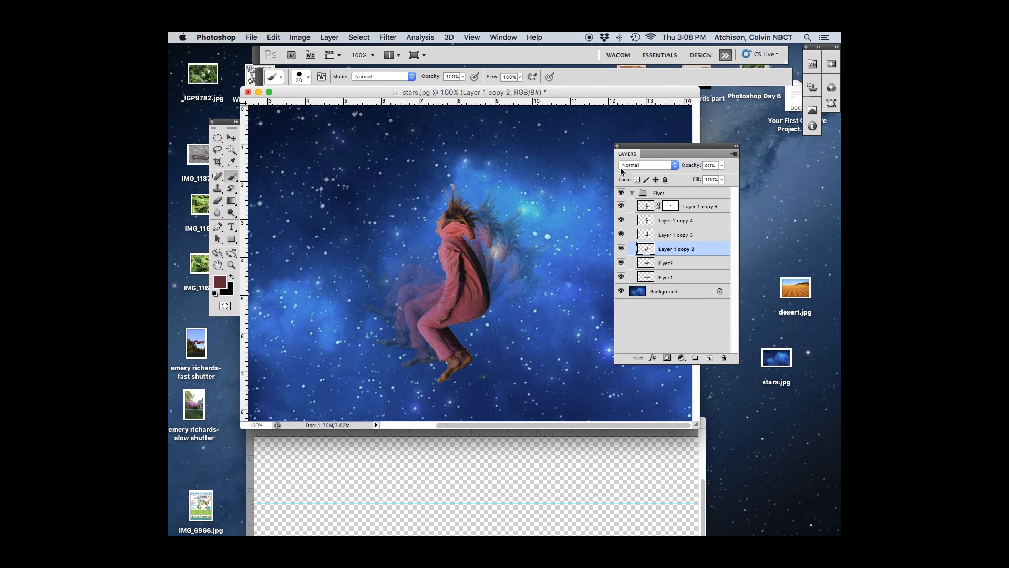
left_click(647, 210)
left_click(676, 164)
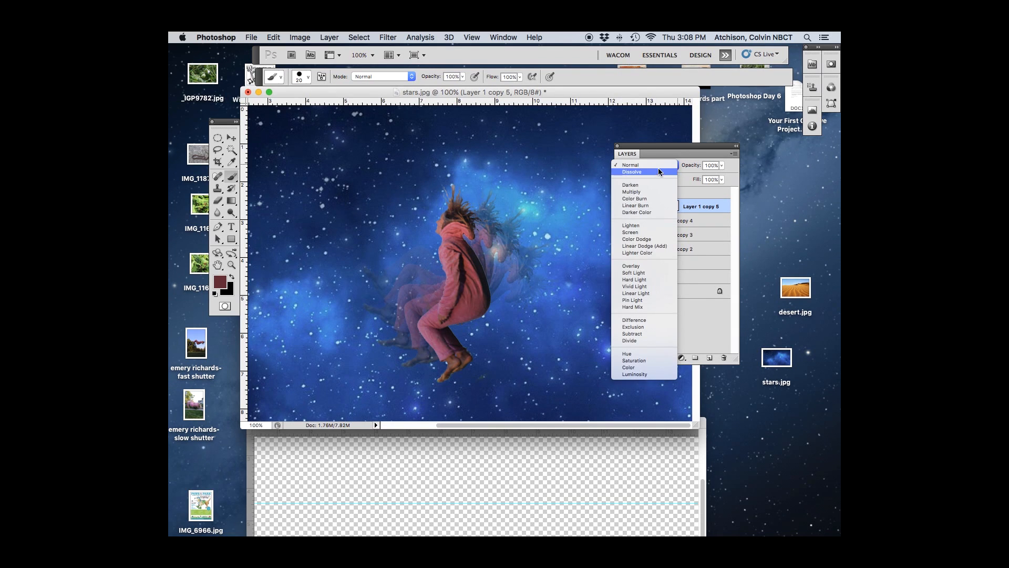
left_click(633, 186)
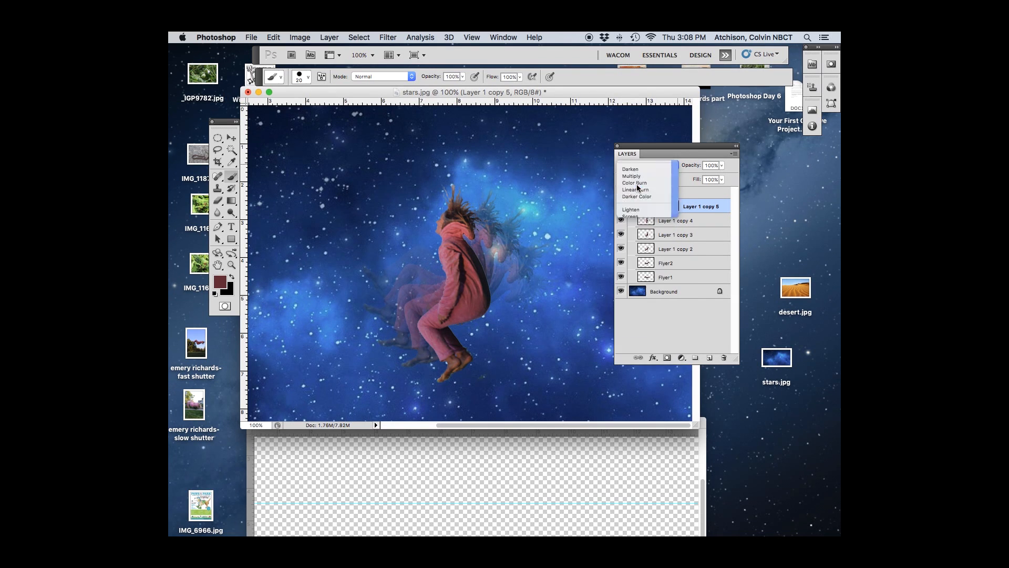
left_click(669, 165)
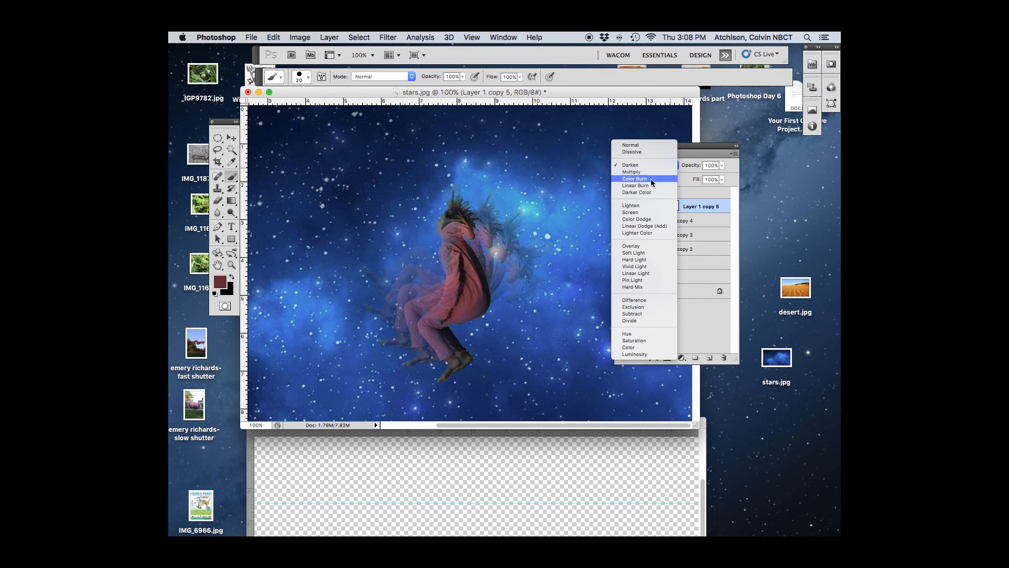
left_click(640, 205)
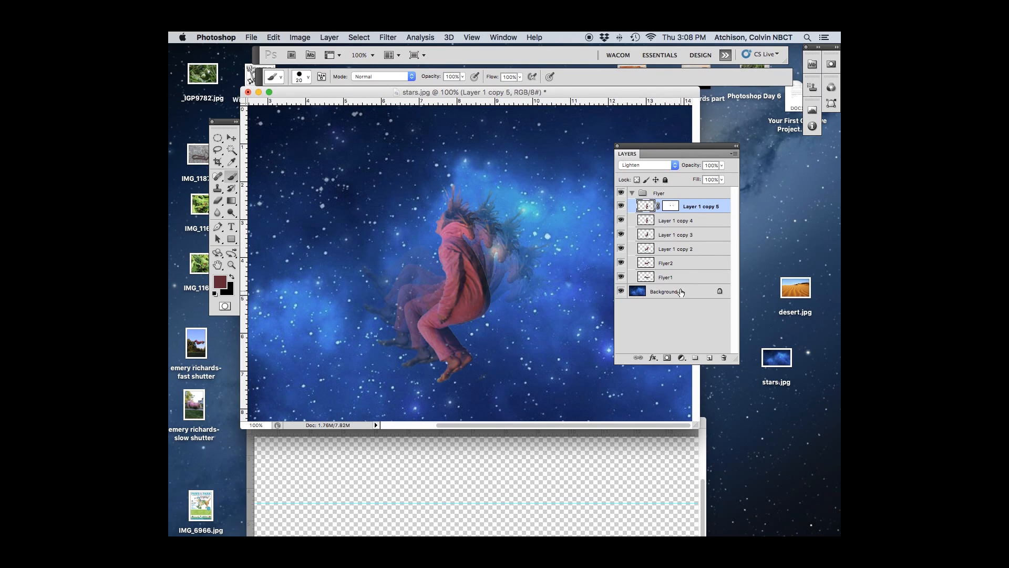
Step: Try the Screen, Overlay and Difference blend modes on Layer 1 copy 5
left_click(667, 166)
left_click(642, 172)
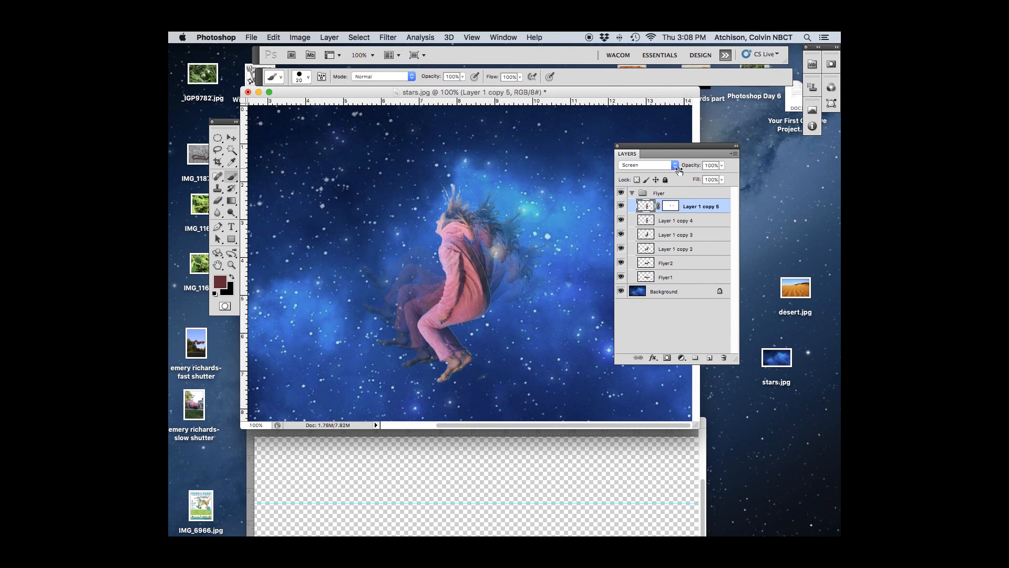
left_click(675, 165)
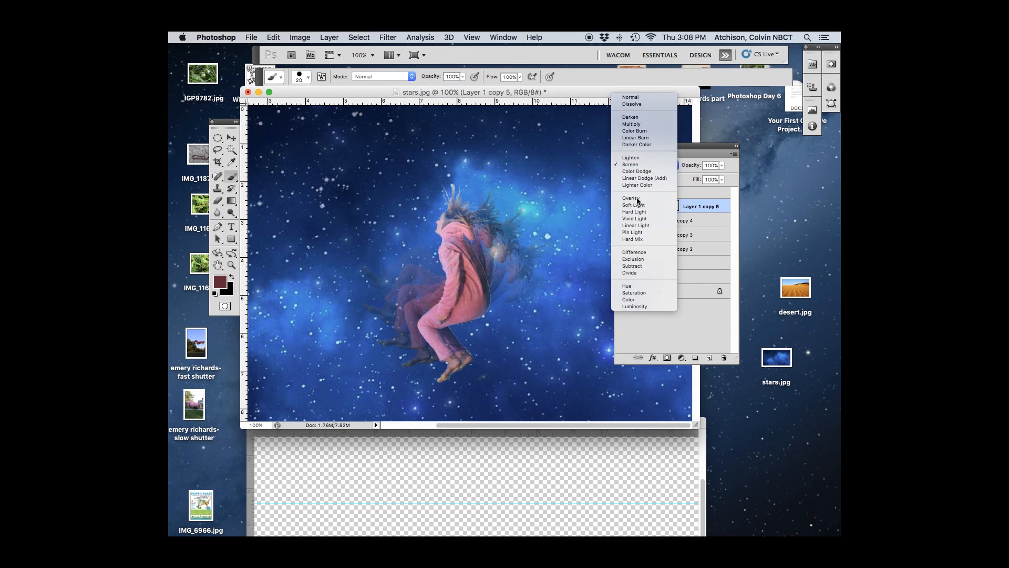
left_click(639, 199)
left_click(673, 165)
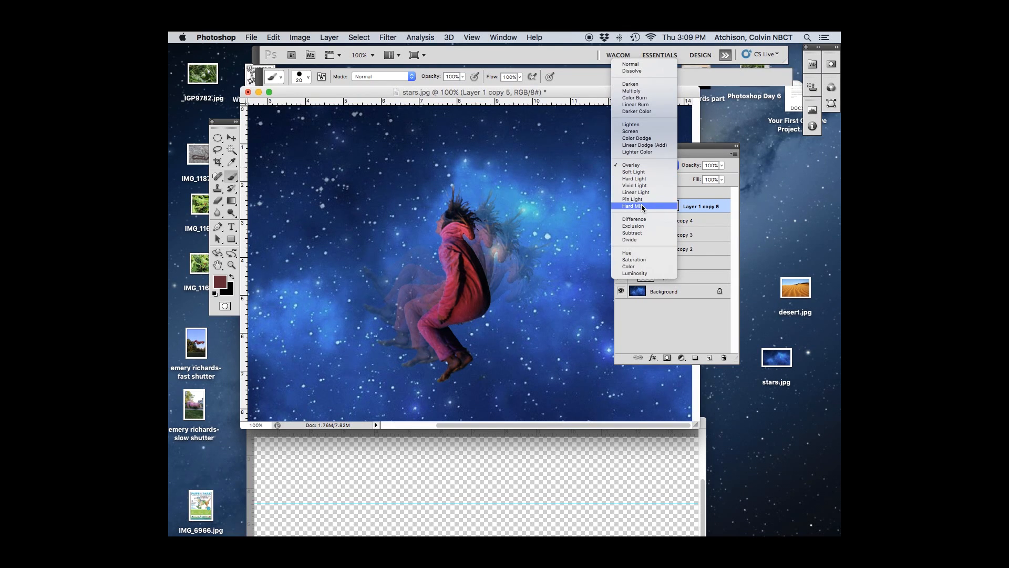
left_click(641, 219)
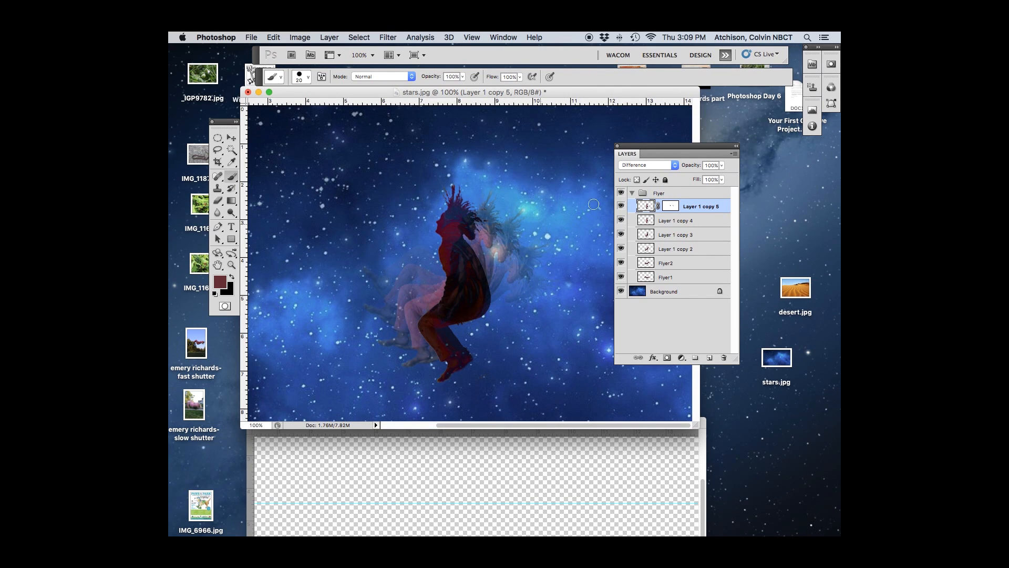
Step: Try the Divide and Color Burn blend modes on Layer 1 copy 5, and return it to Normal
left_click(659, 165)
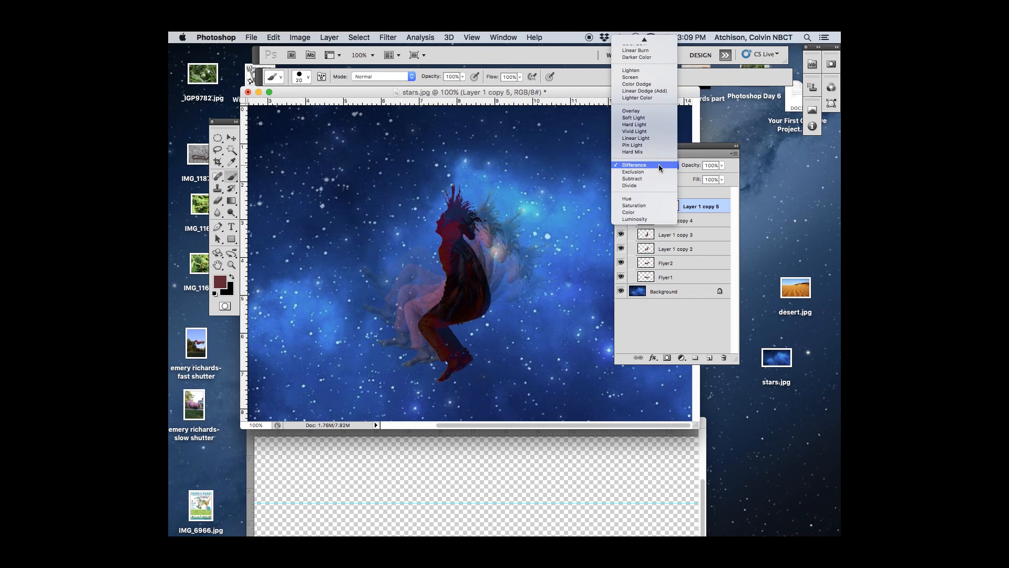
left_click(636, 185)
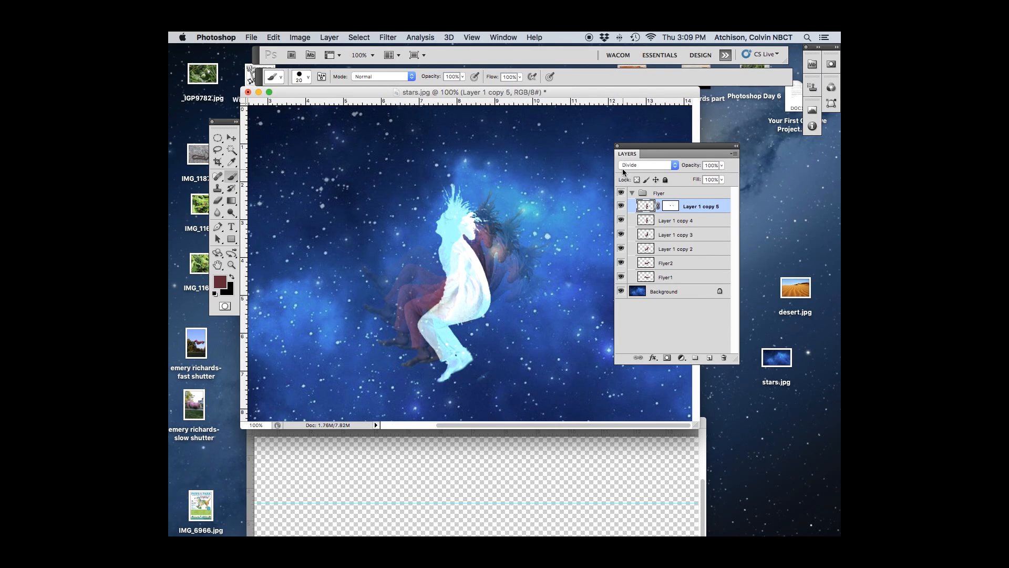
left_click(673, 165)
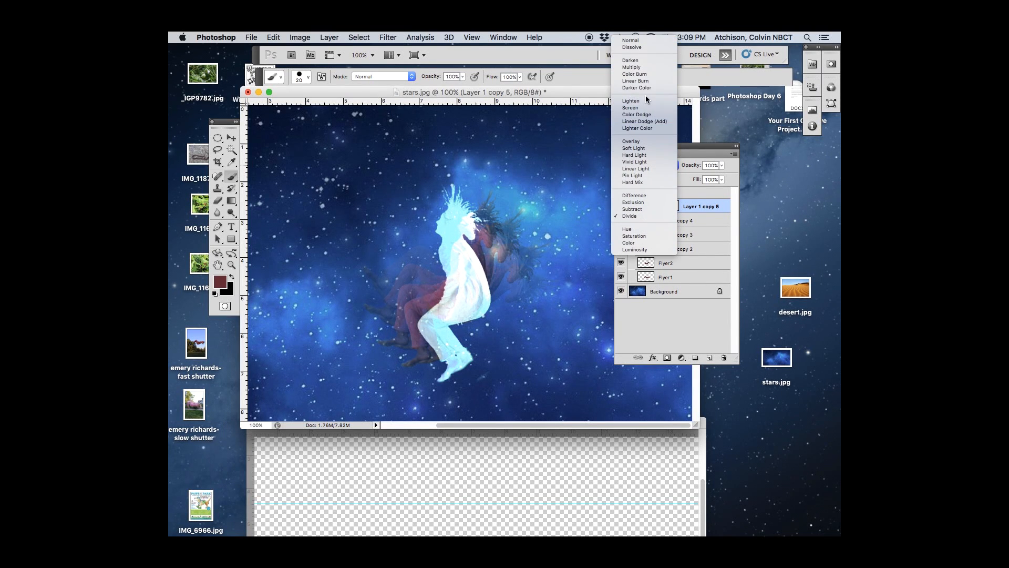
left_click(645, 76)
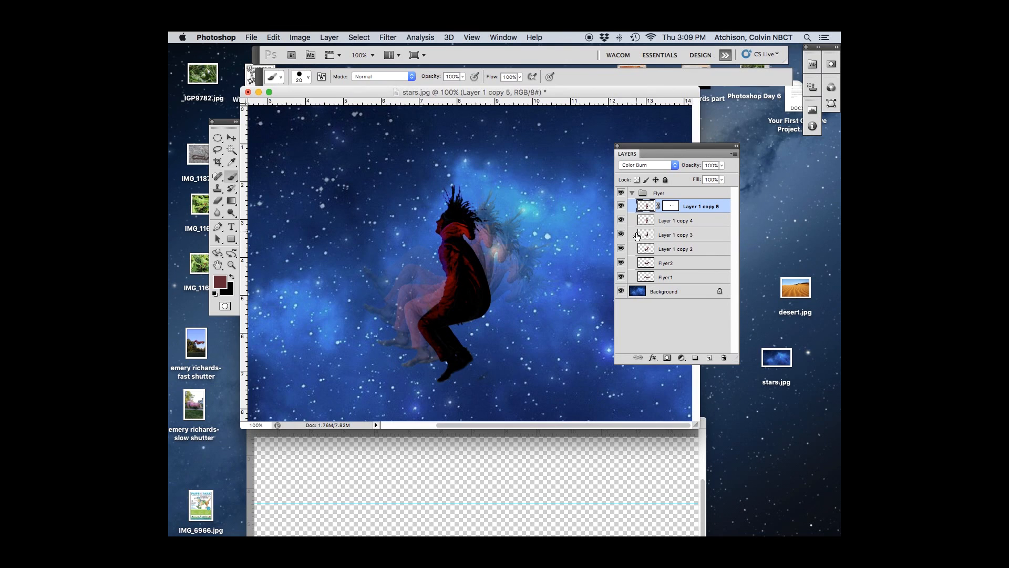
left_click(637, 166)
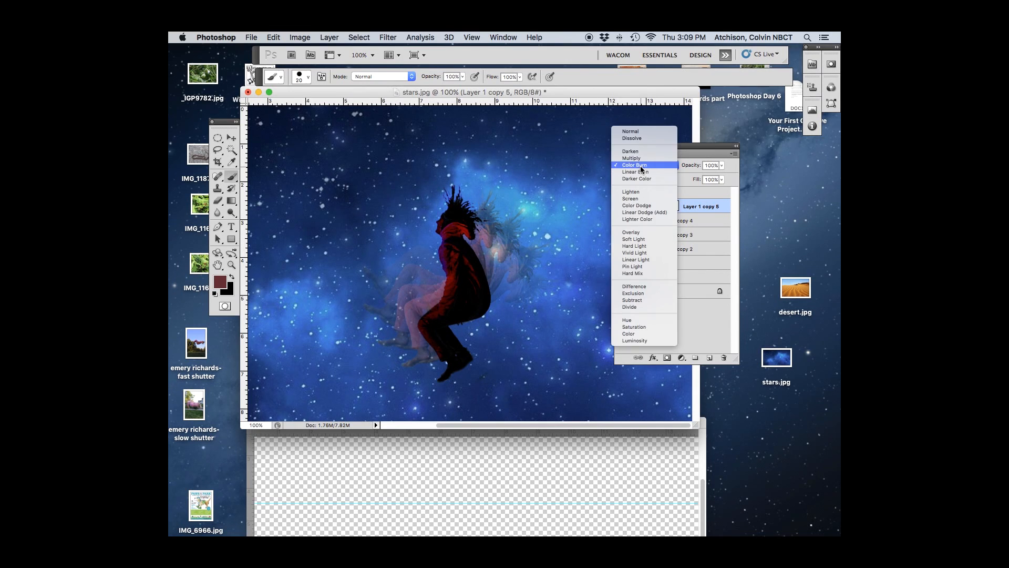
left_click(655, 134)
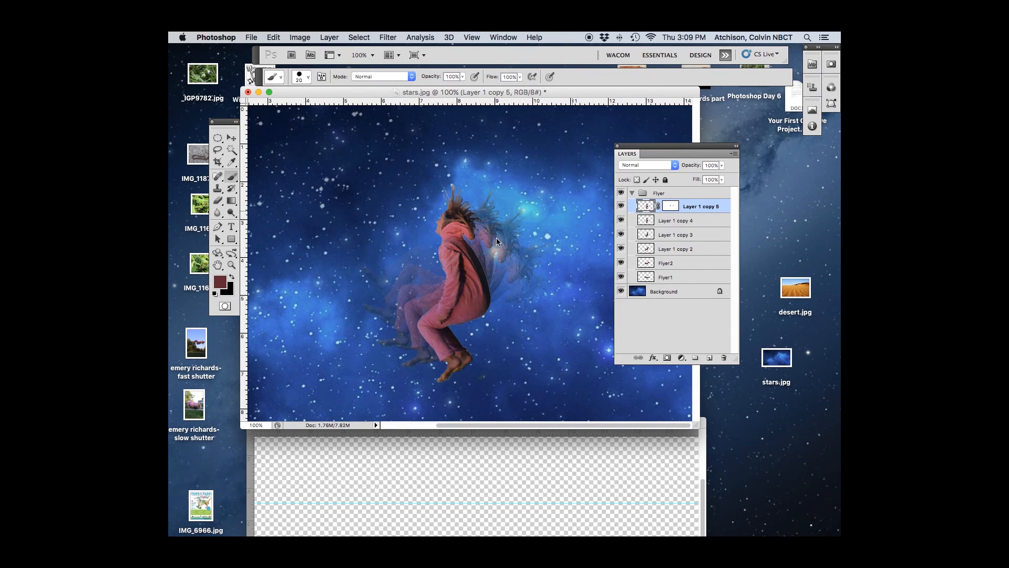
Step: Try Difference and Luminosity on Layer 1 copy 5, and set its blend mode to Saturation
left_click(673, 166)
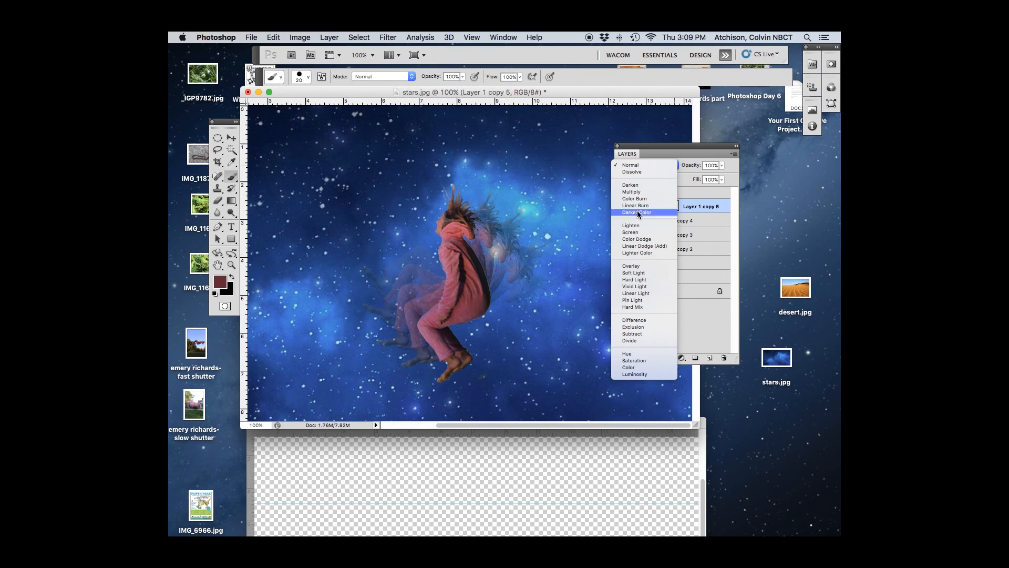
left_click(638, 320)
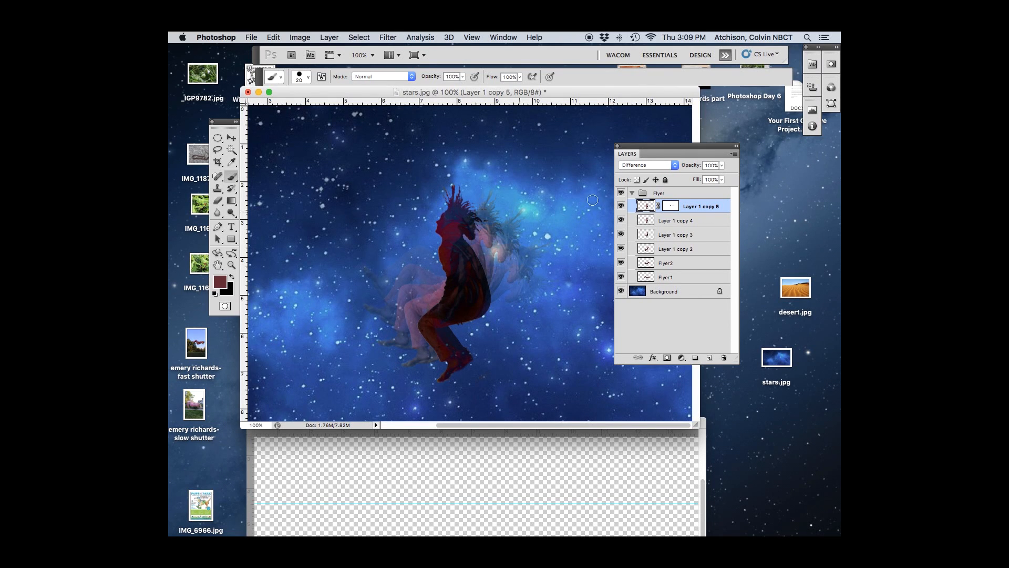
left_click(663, 167)
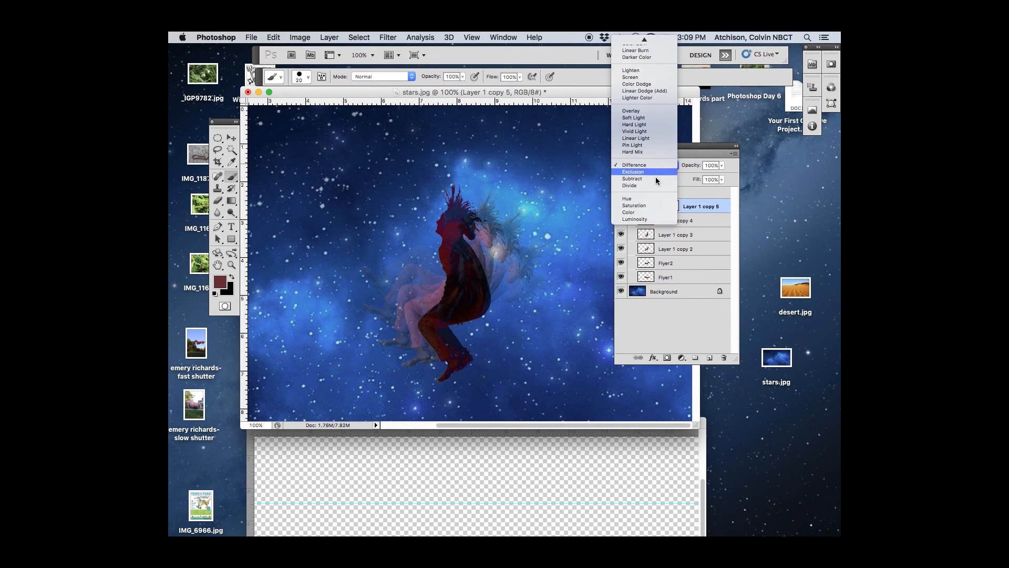
left_click(646, 220)
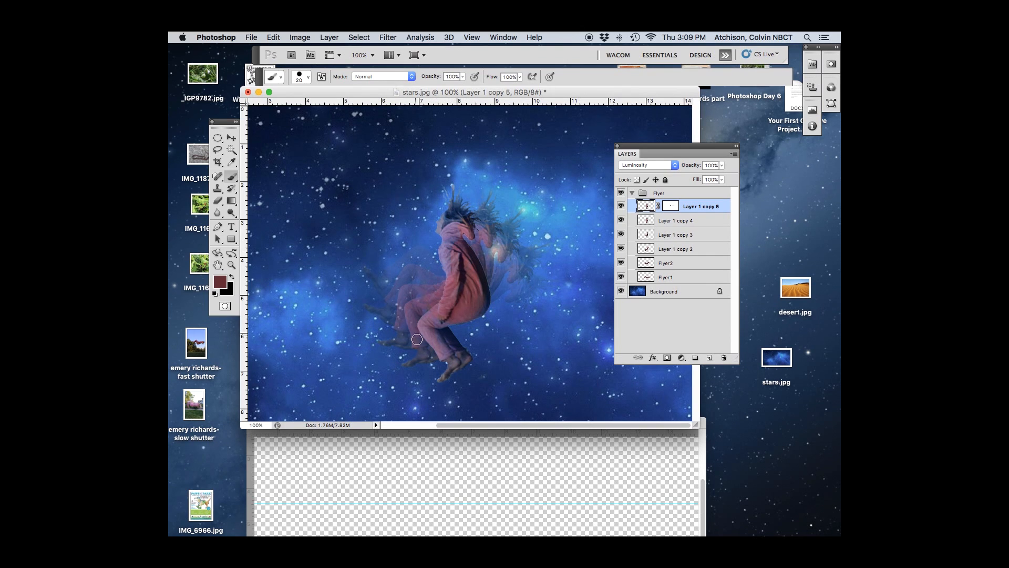
left_click(671, 169)
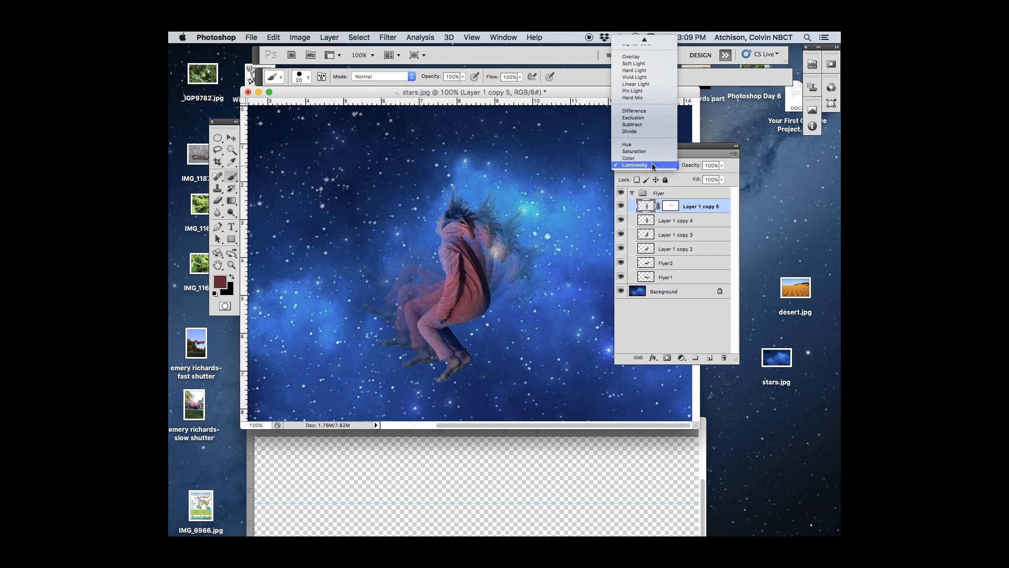
left_click(639, 151)
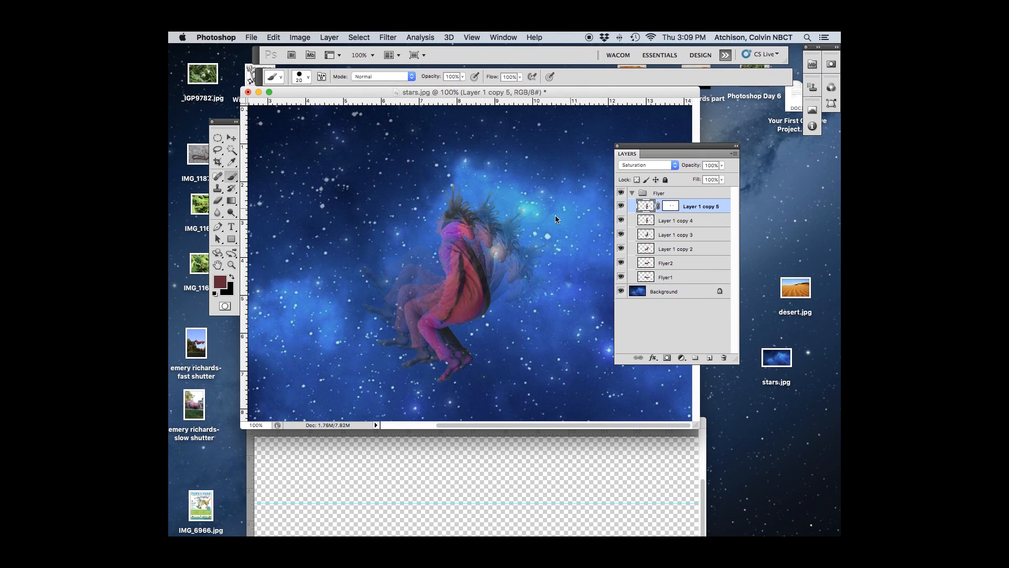